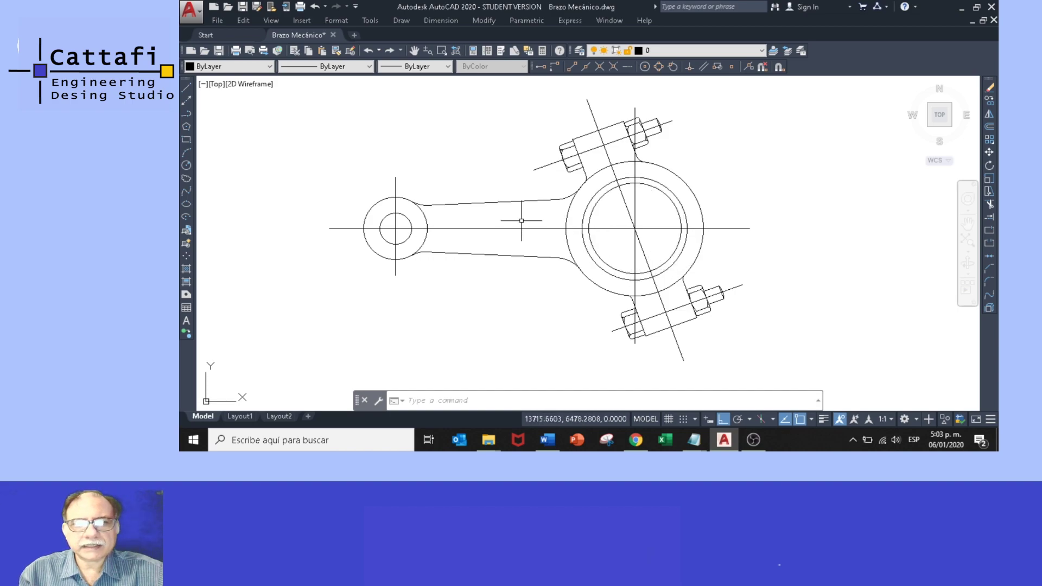
Examine the dimensions and annotations on the finished Brazo Mecánico sheet, including those around the upper bolt.
{"action": "scroll", "coordinate": [509, 224], "scroll_direction": "down", "scroll_amount": 1}
{"action": "scroll", "coordinate": [407, 224], "scroll_direction": "down", "scroll_amount": 1}
{"action": "middle_click_drag", "start_coordinate": [361, 227], "coordinate": [676, 233]}
{"action": "scroll", "coordinate": [491, 220], "scroll_direction": "down", "scroll_amount": 1}
{"action": "scroll", "coordinate": [418, 217], "scroll_direction": "down", "scroll_amount": 1}
{"action": "middle_click_drag", "start_coordinate": [419, 216], "coordinate": [745, 217]}
{"action": "mouse_move", "coordinate": [508, 223]}
{"action": "middle_mouse_down"}
{"action": "mouse_move", "coordinate": [812, 220]}
{"action": "mouse_move", "coordinate": [580, 212]}
{"action": "mouse_move", "coordinate": [766, 227]}
{"action": "middle_mouse_up"}
{"action": "middle_click_drag", "start_coordinate": [510, 225], "coordinate": [686, 221]}
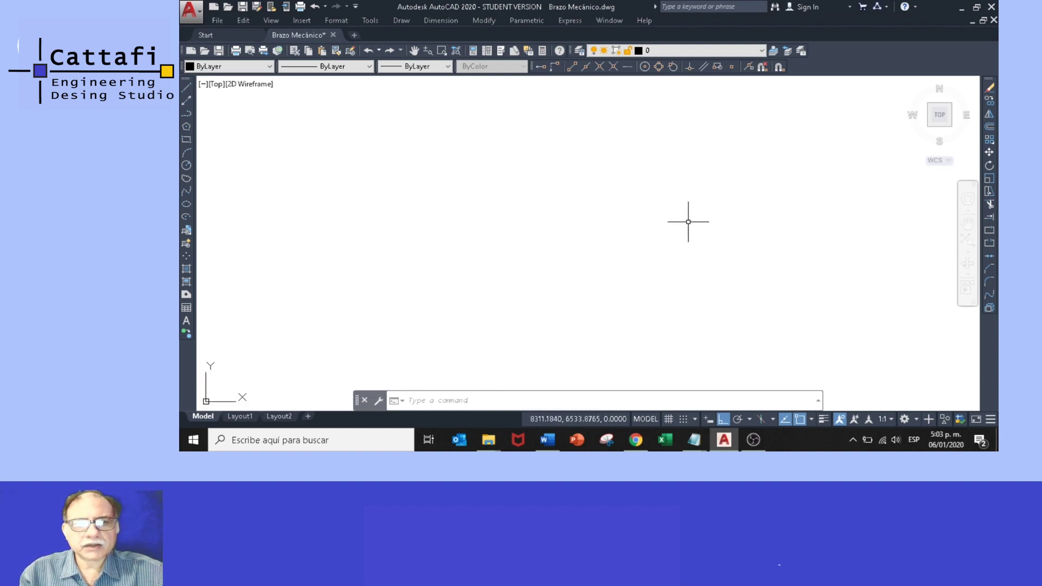
{"action": "scroll", "coordinate": [659, 233], "scroll_direction": "down", "scroll_amount": 1}
{"action": "scroll", "coordinate": [479, 202], "scroll_direction": "down", "scroll_amount": 2}
{"action": "middle_click_drag", "start_coordinate": [479, 202], "coordinate": [773, 270]}
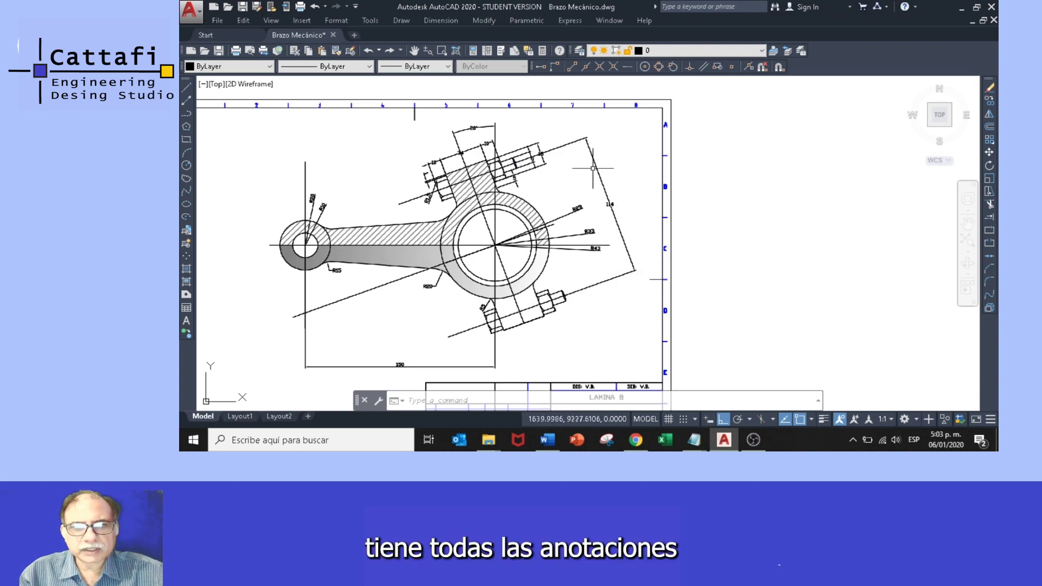
{"action": "scroll", "coordinate": [523, 153], "scroll_direction": "up", "scroll_amount": 2}
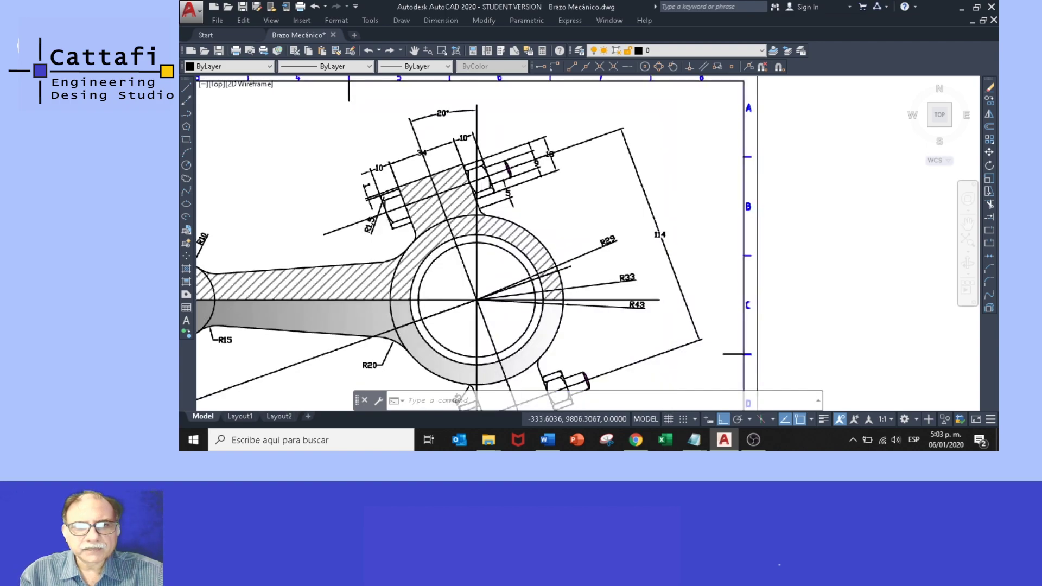
{"action": "scroll", "coordinate": [523, 153], "scroll_direction": "up", "scroll_amount": 4}
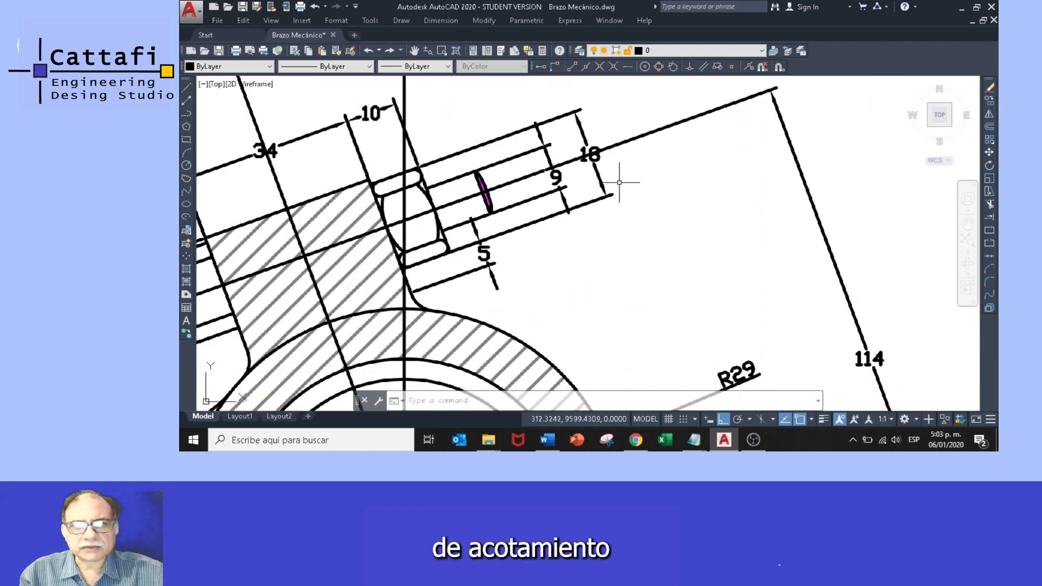
{"action": "scroll", "coordinate": [613, 158], "scroll_direction": "down", "scroll_amount": 3}
{"action": "scroll", "coordinate": [614, 158], "scroll_direction": "up", "scroll_amount": 2}
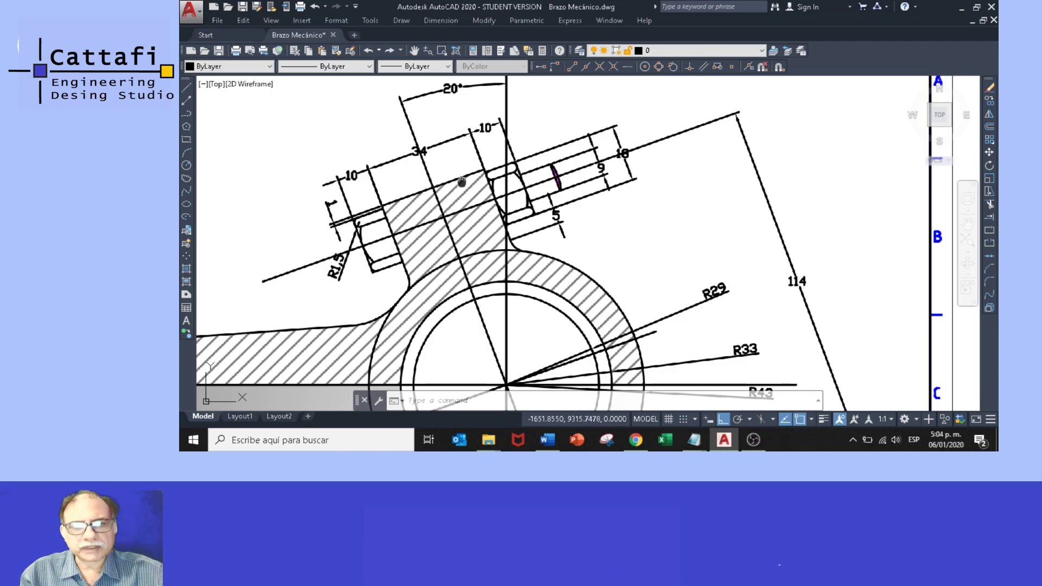
{"action": "middle_click_drag", "start_coordinate": [455, 198], "coordinate": [494, 144]}
{"action": "scroll", "coordinate": [494, 144], "scroll_direction": "down", "scroll_amount": 5}
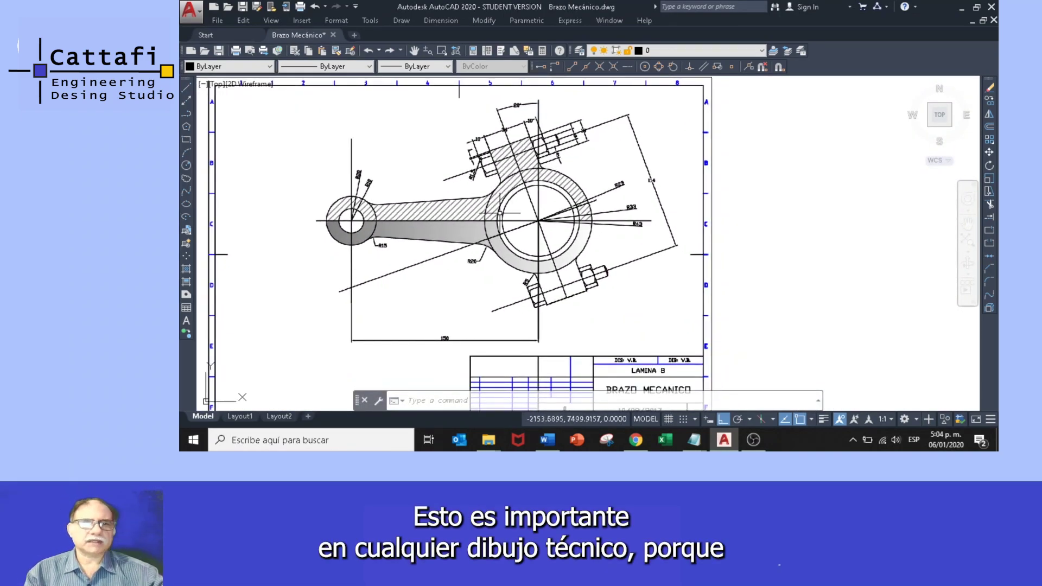
{"action": "scroll", "coordinate": [508, 205], "scroll_direction": "up", "scroll_amount": 2}
{"action": "scroll", "coordinate": [507, 204], "scroll_direction": "down", "scroll_amount": 2}
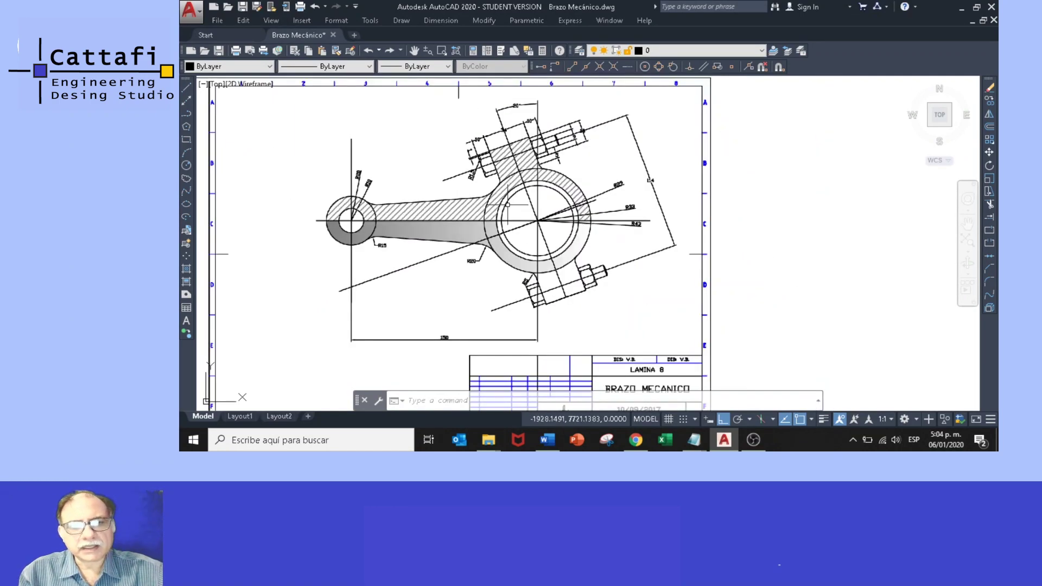
{"action": "middle_click_drag", "start_coordinate": [507, 205], "coordinate": [484, 221]}
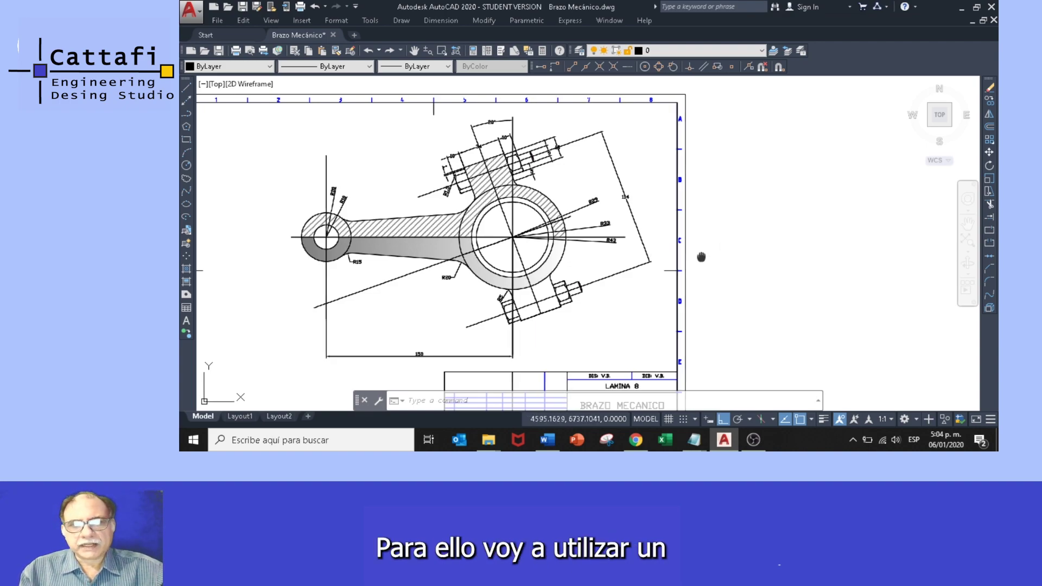
Find the generic plate profile with the round hole beside the finished mechanical arm sheet.
{"action": "middle_click_drag", "start_coordinate": [702, 260], "coordinate": [383, 233]}
{"action": "middle_click_drag", "start_coordinate": [624, 244], "coordinate": [389, 205]}
{"action": "scroll", "coordinate": [461, 207], "scroll_direction": "up", "scroll_amount": 3}
{"action": "scroll", "coordinate": [483, 174], "scroll_direction": "up", "scroll_amount": 3}
{"action": "mouse_move", "coordinate": [483, 174]}
{"action": "middle_mouse_down"}
{"action": "mouse_move", "coordinate": [377, 274]}
{"action": "mouse_move", "coordinate": [437, 273]}
{"action": "mouse_move", "coordinate": [323, 292]}
{"action": "middle_mouse_up"}
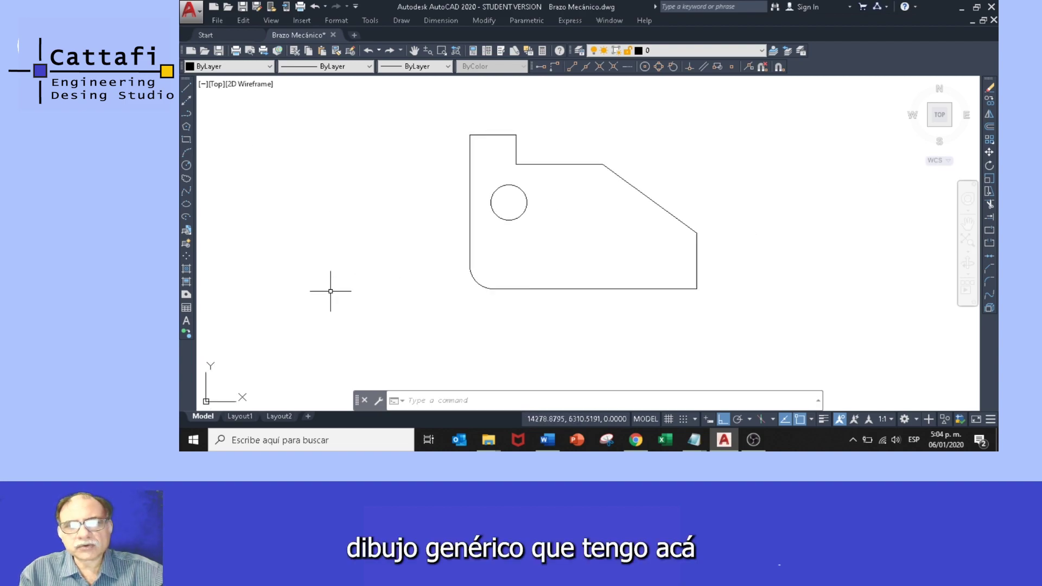
{"action": "middle_click_drag", "start_coordinate": [441, 263], "coordinate": [414, 277]}
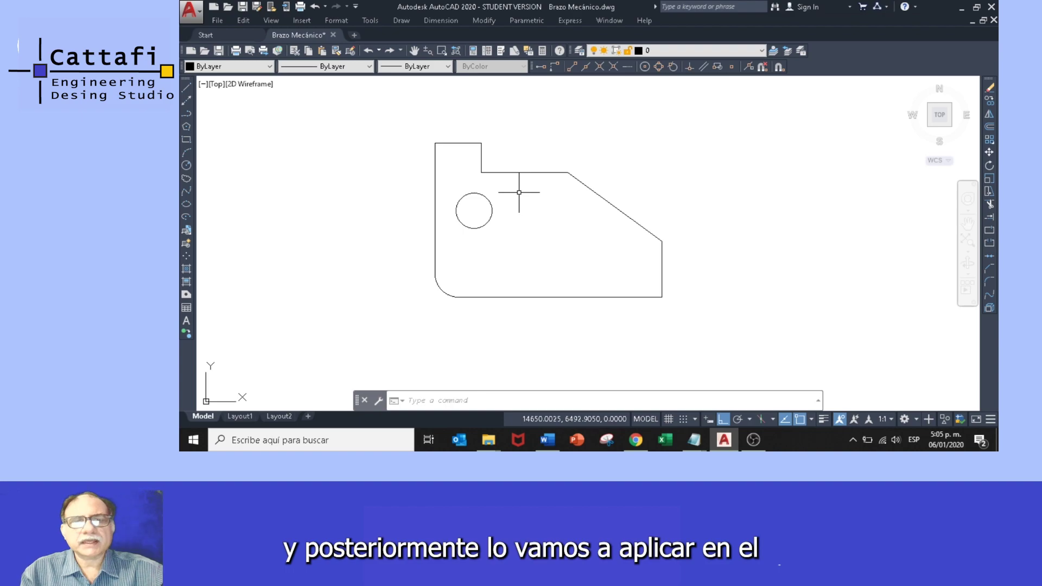
{"action": "middle_click_drag", "start_coordinate": [519, 193], "coordinate": [523, 200]}
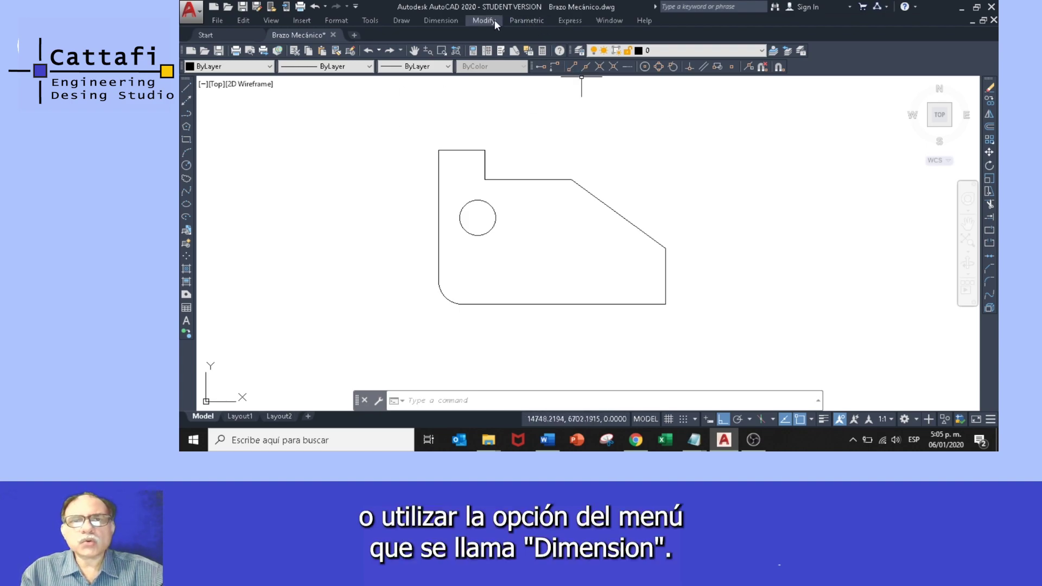
{"action": "left_click", "coordinate": [453, 23]}
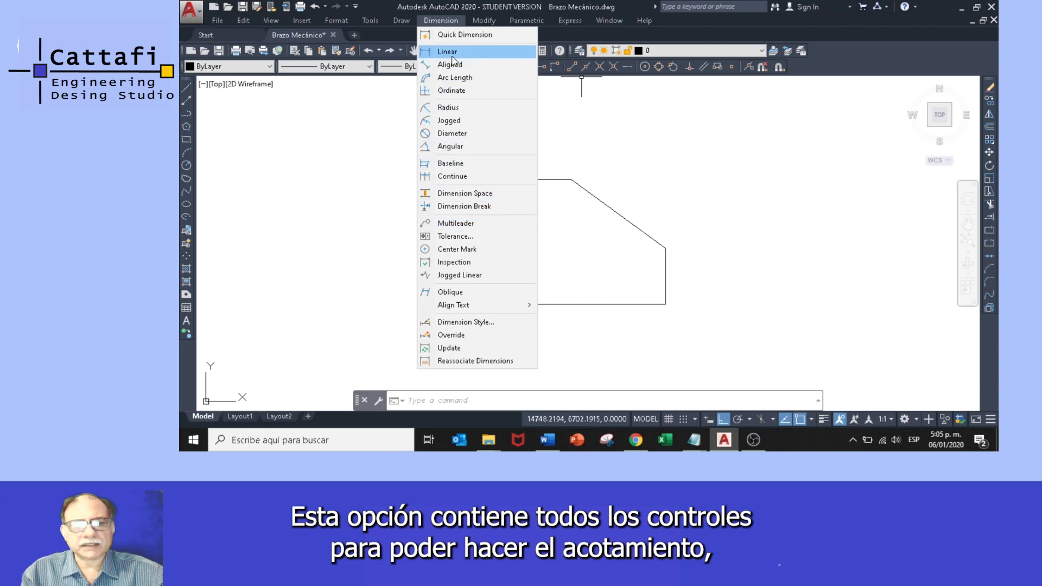
{"action": "key", "text": "Escape"}
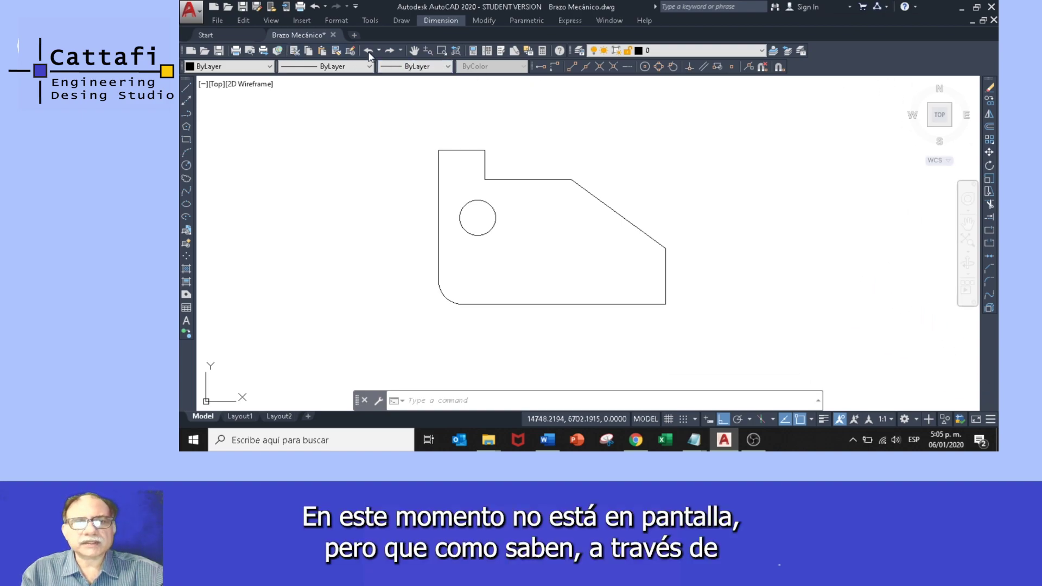
{"action": "left_click", "coordinate": [991, 419]}
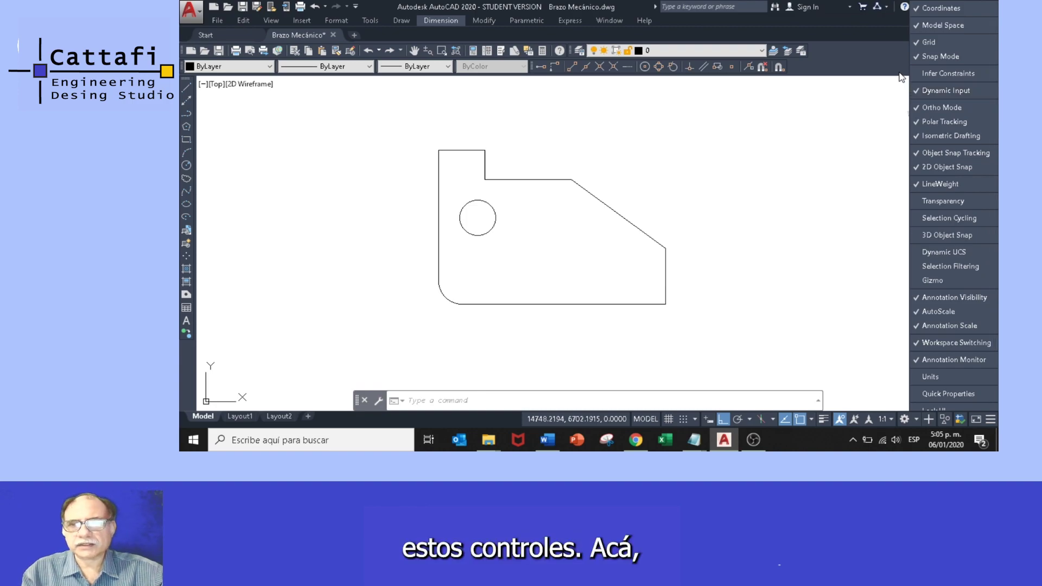
{"action": "left_click", "coordinate": [880, 53]}
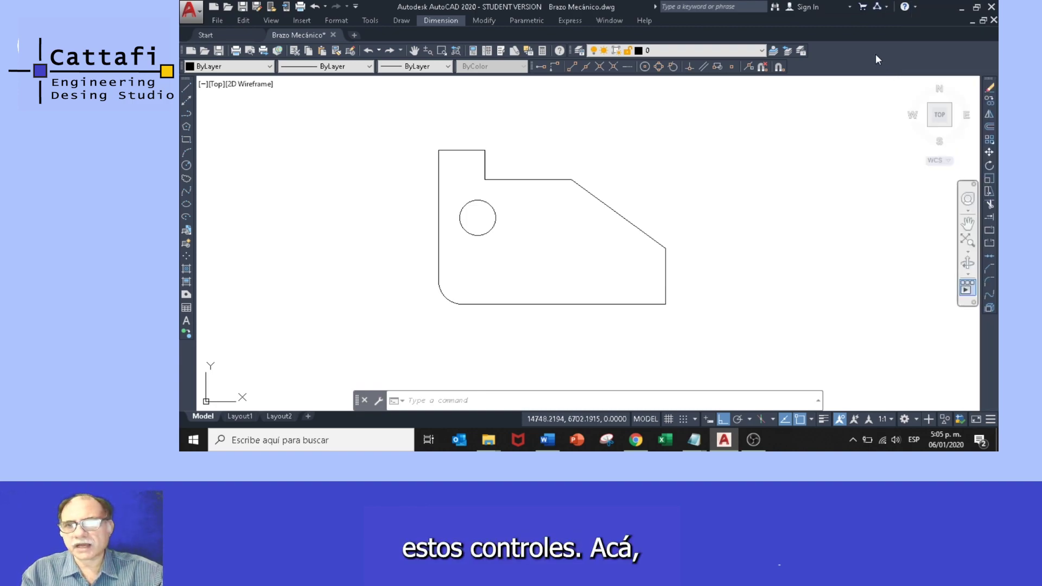
Display the Dimension toolbar and place it floating above the plate profile.
{"action": "right_click", "coordinate": [531, 66]}
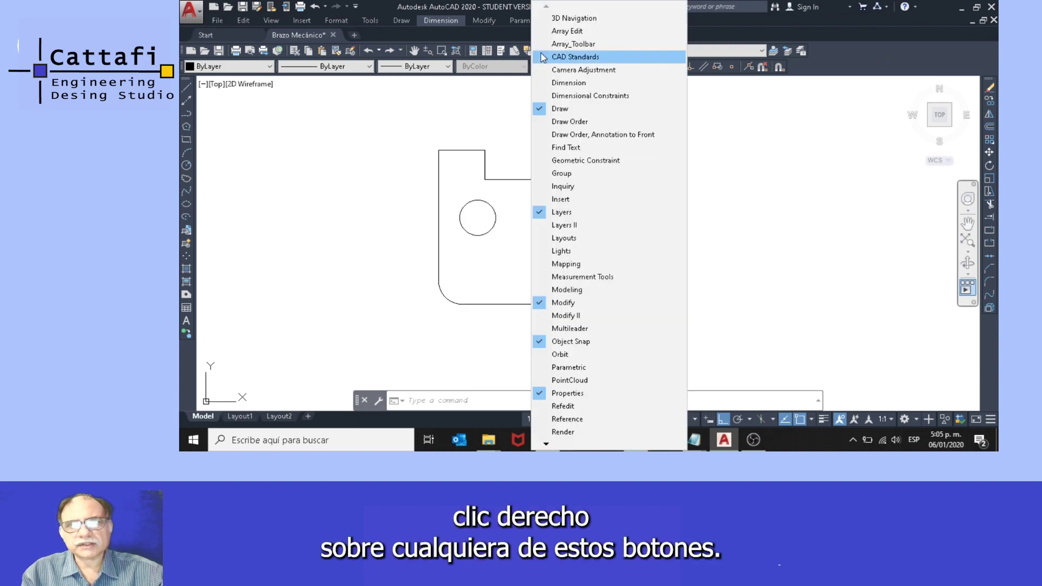
{"action": "left_click", "coordinate": [562, 84]}
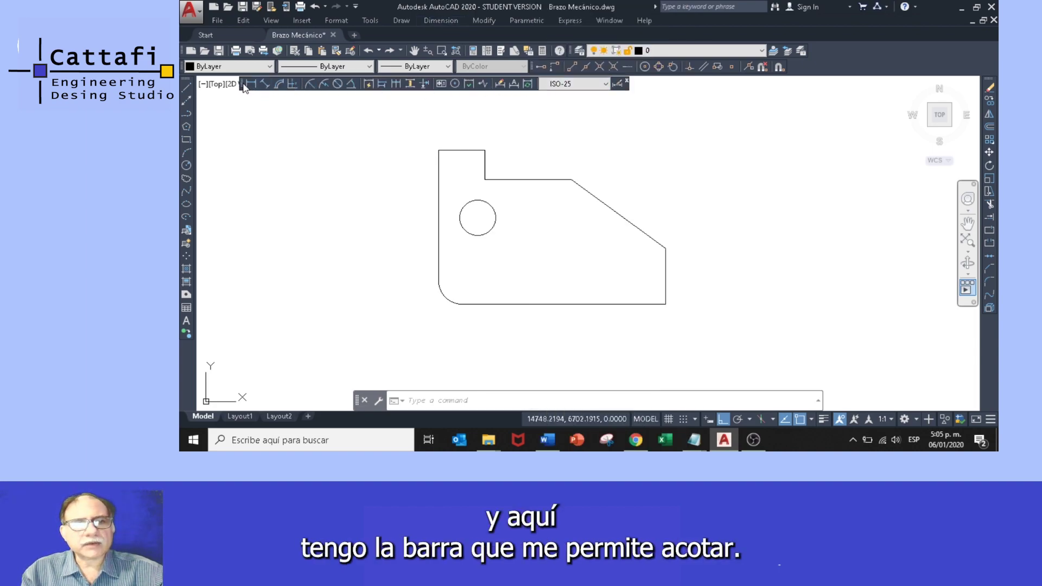
{"action": "left_click_drag", "start_coordinate": [242, 88], "coordinate": [517, 108]}
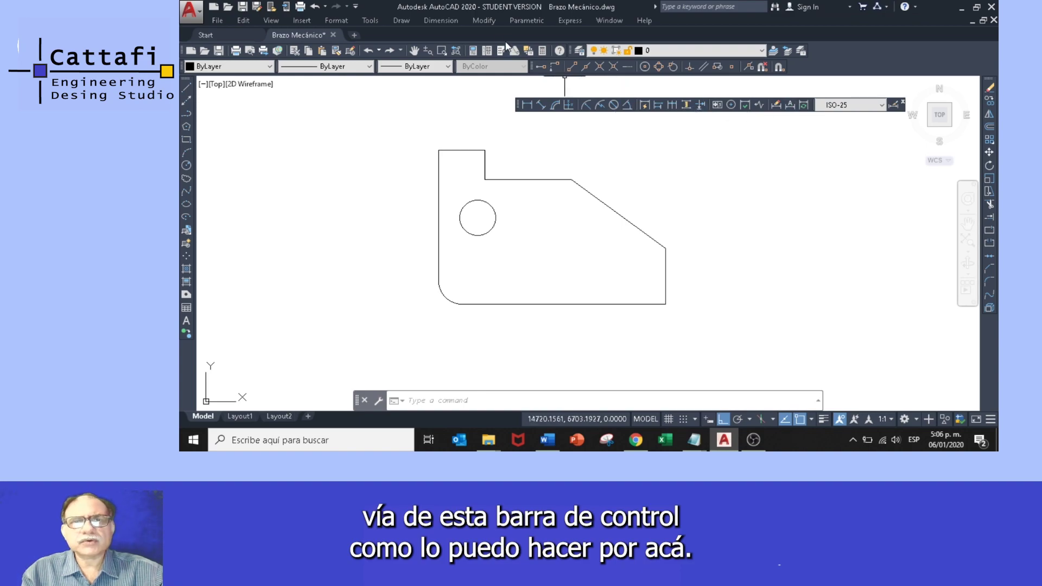
{"action": "left_click", "coordinate": [455, 21]}
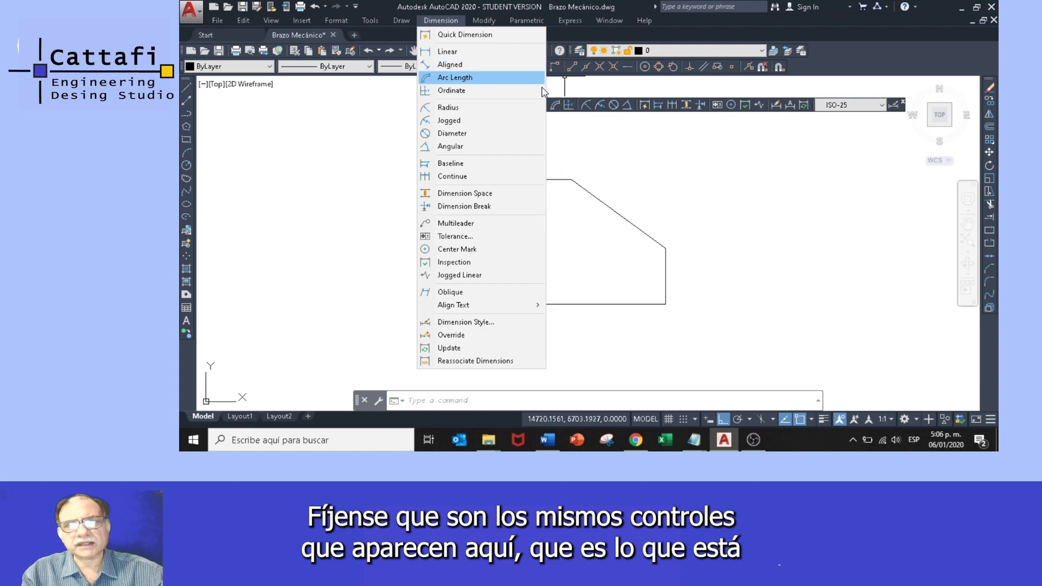
{"action": "key", "text": "Escape"}
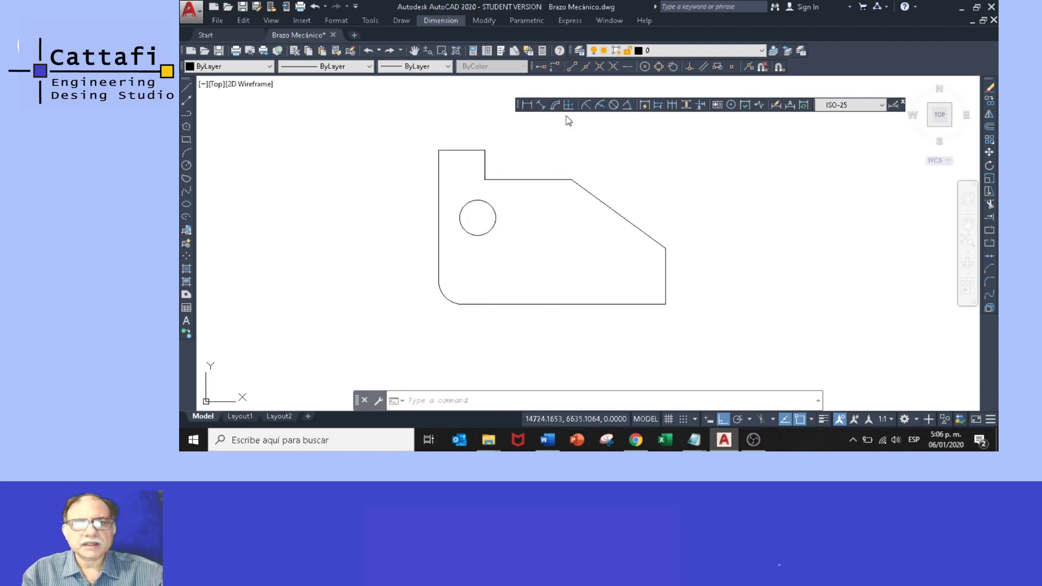
{"action": "left_click", "coordinate": [527, 105]}
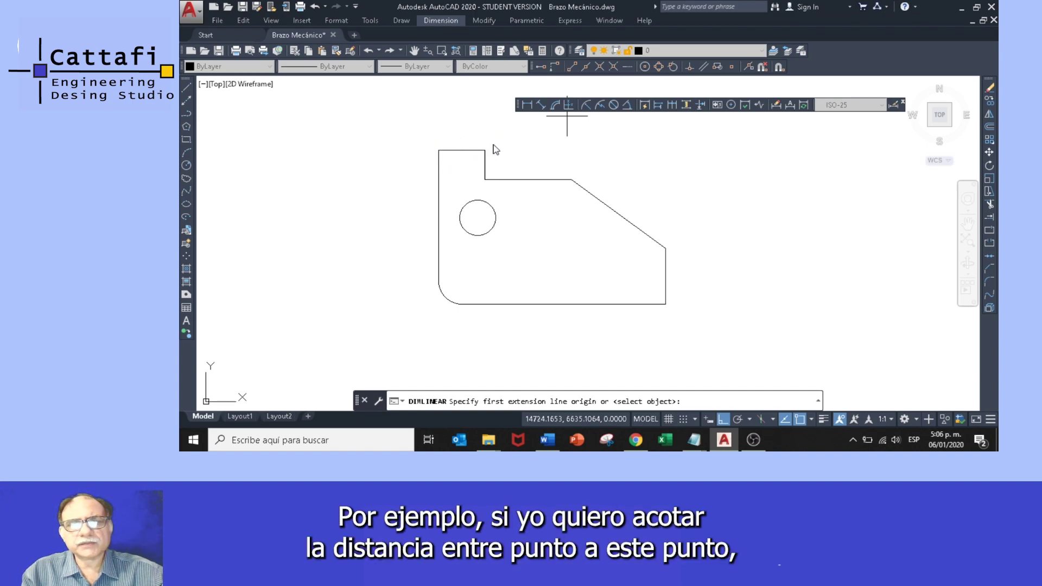
{"action": "left_click", "coordinate": [526, 106]}
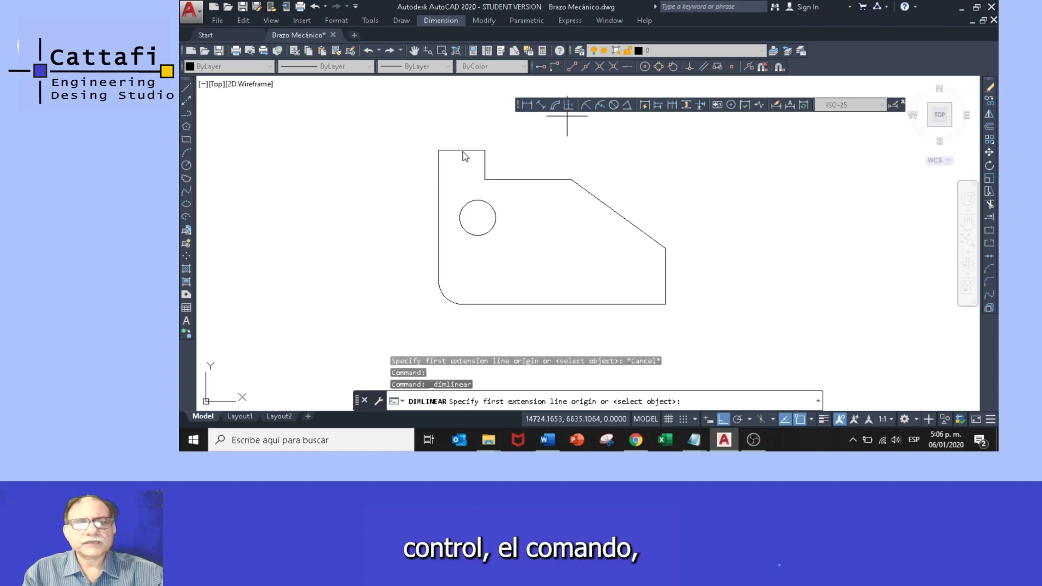
{"action": "left_click", "coordinate": [440, 150]}
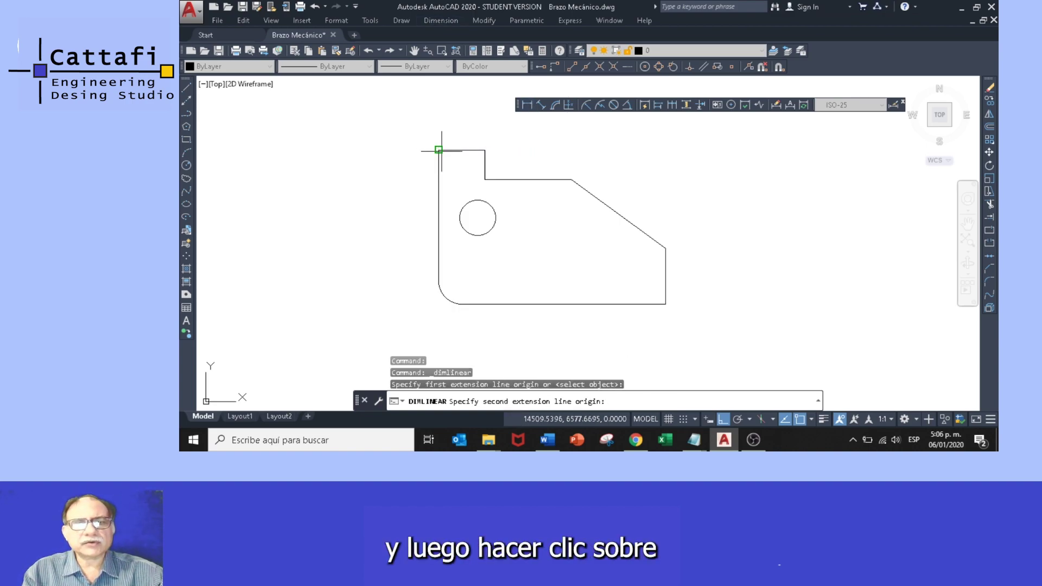
{"action": "left_click", "coordinate": [440, 150]}
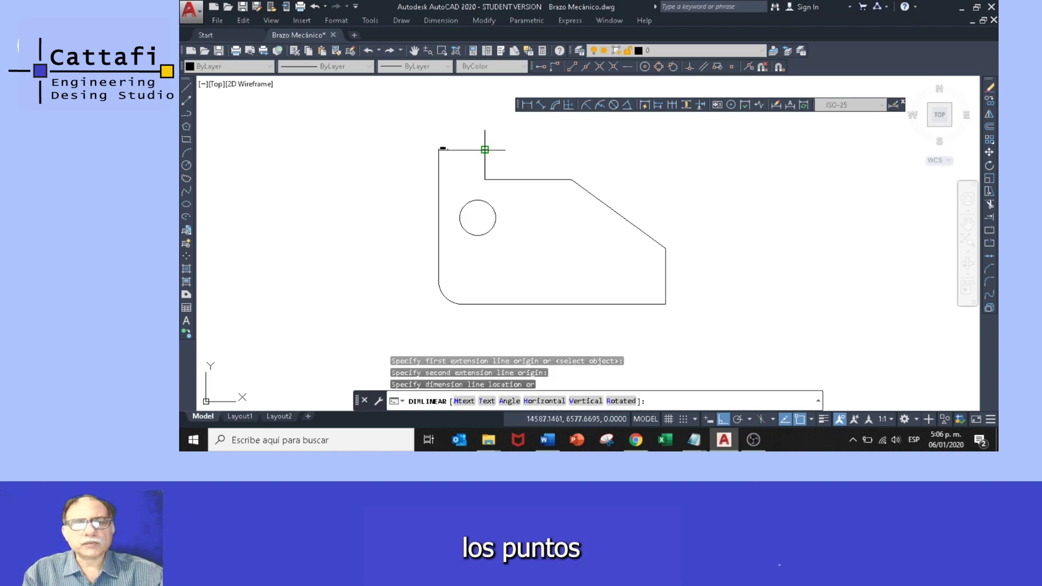
{"action": "key", "text": "Escape"}
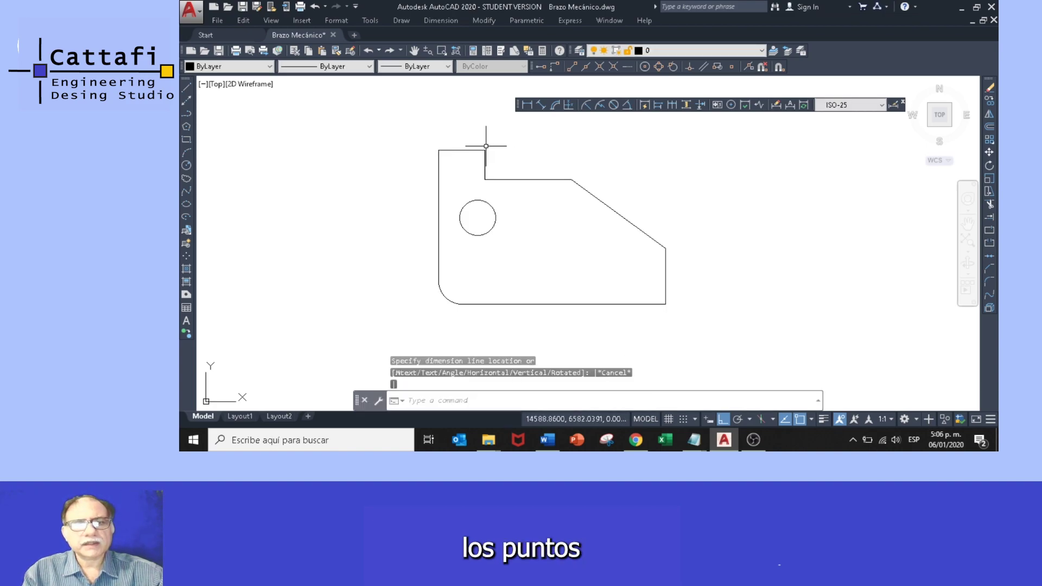
Add a linear dimension between the two endpoints of the plate's short top edge, placed above the edge.
{"action": "left_click", "coordinate": [529, 108]}
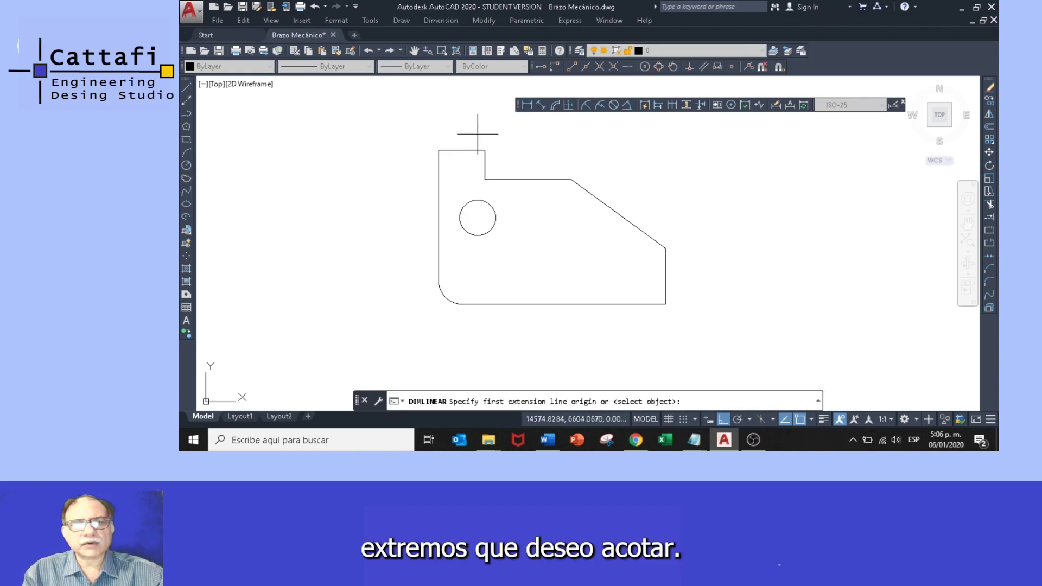
{"action": "left_click", "coordinate": [438, 150]}
{"action": "left_click", "coordinate": [485, 149]}
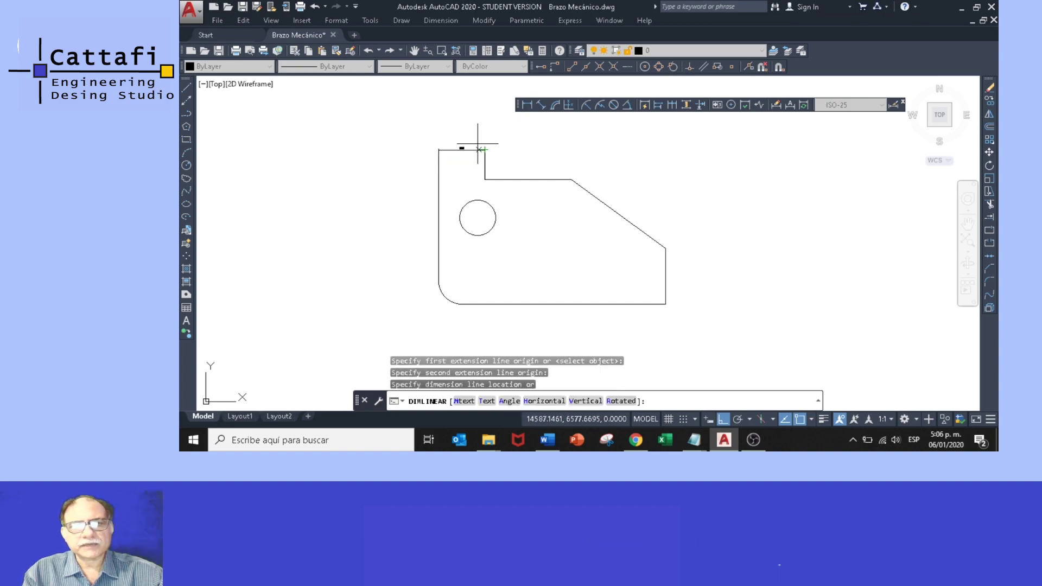
{"action": "left_click", "coordinate": [462, 128]}
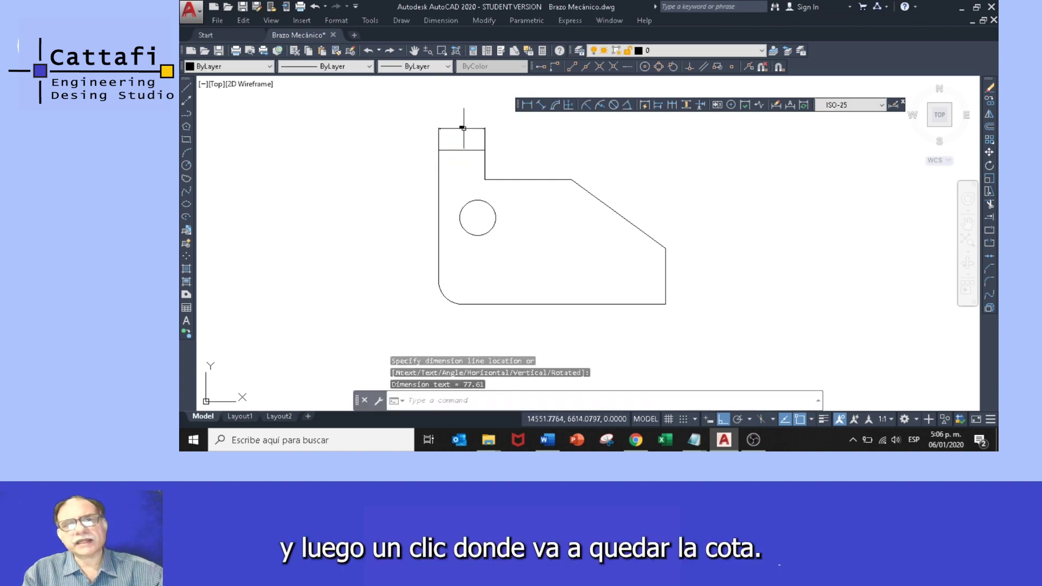
Examine the text, arrows and extension lines of the new dimension above the plate's top edge.
{"action": "scroll", "coordinate": [500, 135], "scroll_direction": "up", "scroll_amount": 3}
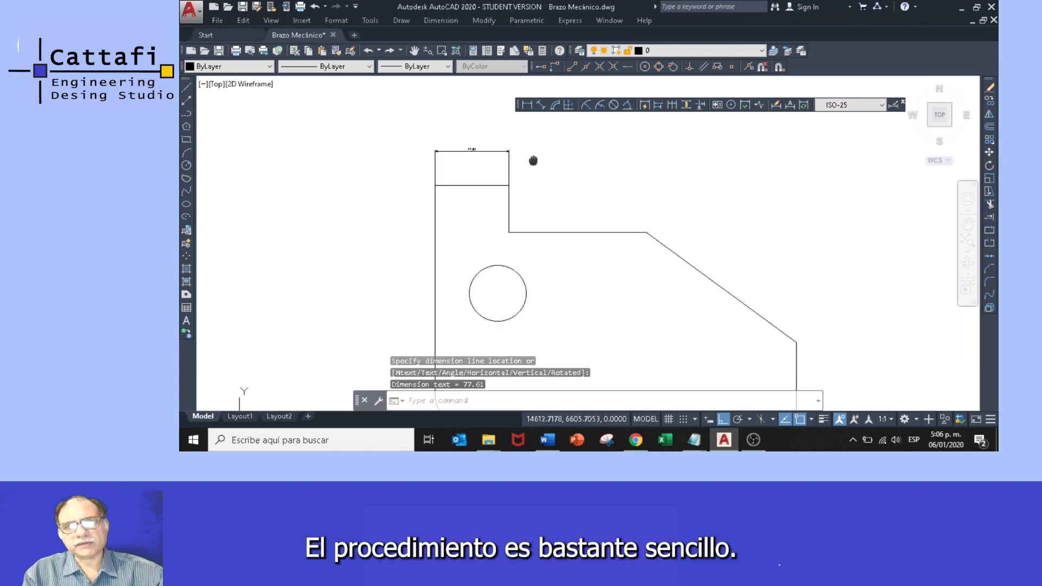
{"action": "scroll", "coordinate": [558, 170], "scroll_direction": "up", "scroll_amount": 2}
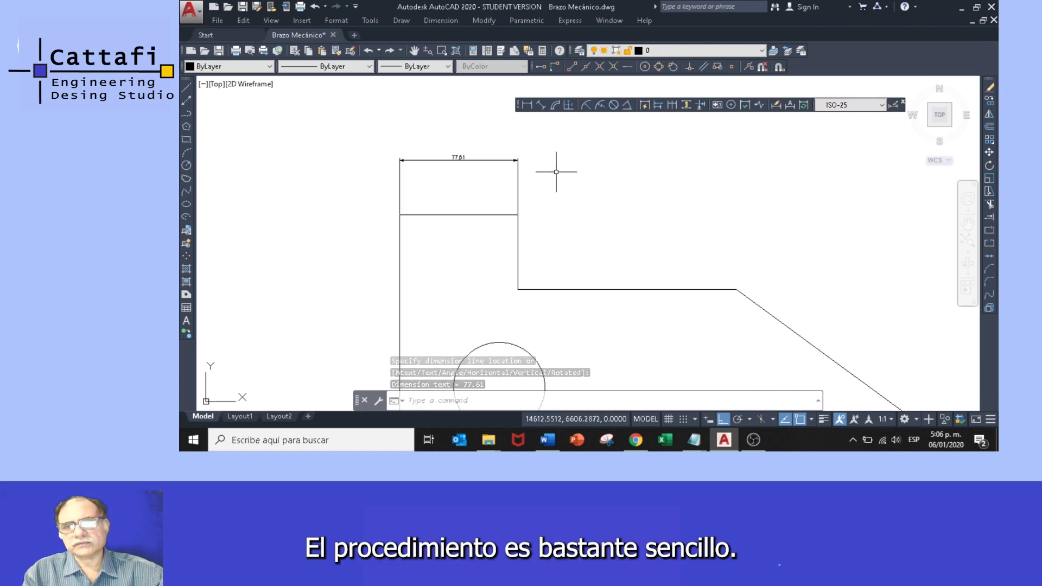
{"action": "scroll", "coordinate": [556, 172], "scroll_direction": "down", "scroll_amount": 2}
{"action": "scroll", "coordinate": [556, 172], "scroll_direction": "up", "scroll_amount": 3}
{"action": "middle_click_drag", "start_coordinate": [483, 174], "coordinate": [600, 215]}
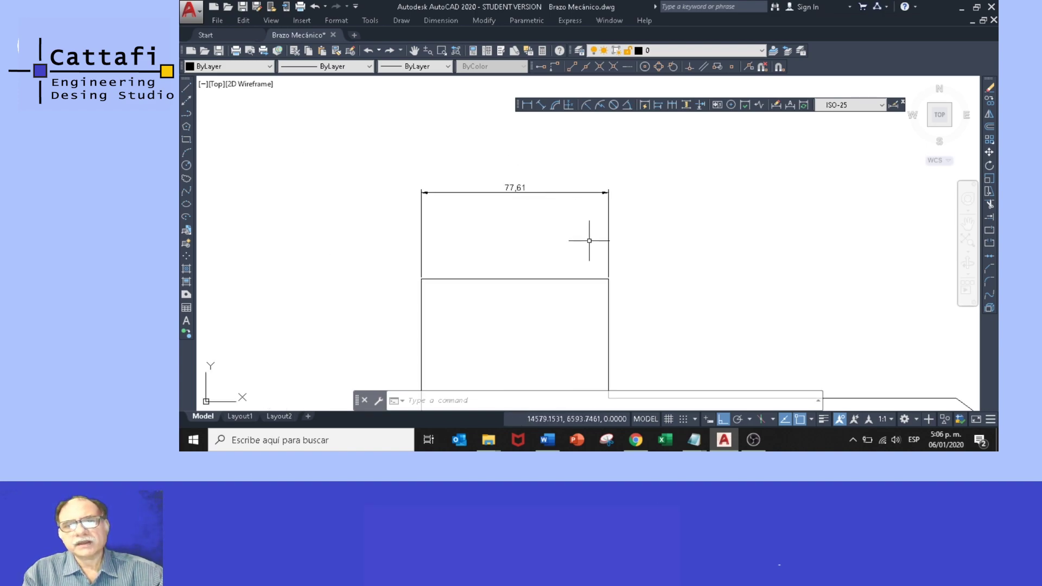
{"action": "middle_click_drag", "start_coordinate": [590, 240], "coordinate": [590, 208]}
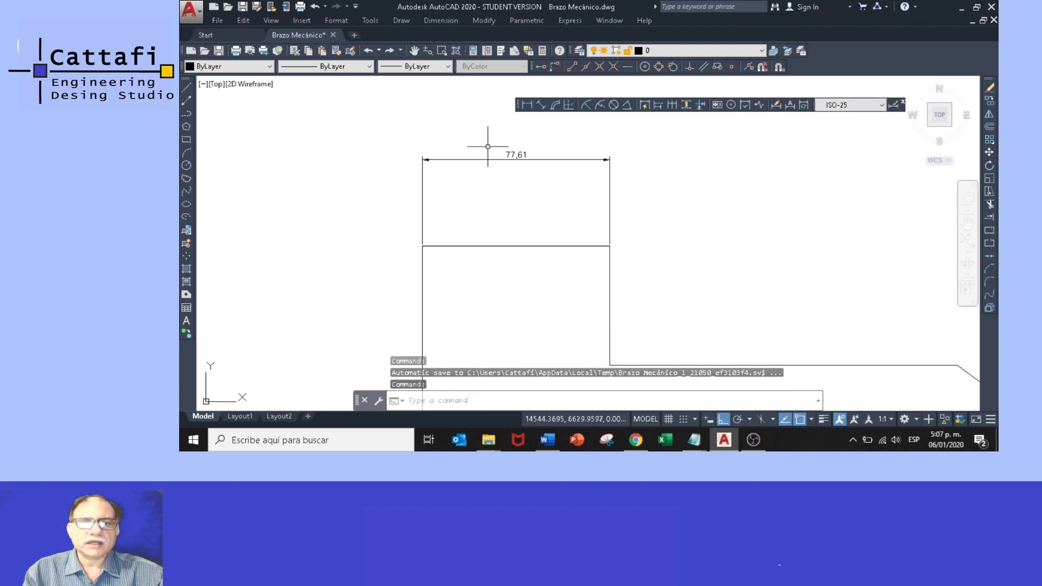
{"action": "scroll", "coordinate": [483, 197], "scroll_direction": "down", "scroll_amount": 2}
{"action": "mouse_move", "coordinate": [483, 197]}
{"action": "middle_mouse_down"}
{"action": "mouse_move", "coordinate": [475, 144]}
{"action": "mouse_move", "coordinate": [499, 131]}
{"action": "middle_mouse_up"}
{"action": "scroll", "coordinate": [480, 149], "scroll_direction": "down", "scroll_amount": 3}
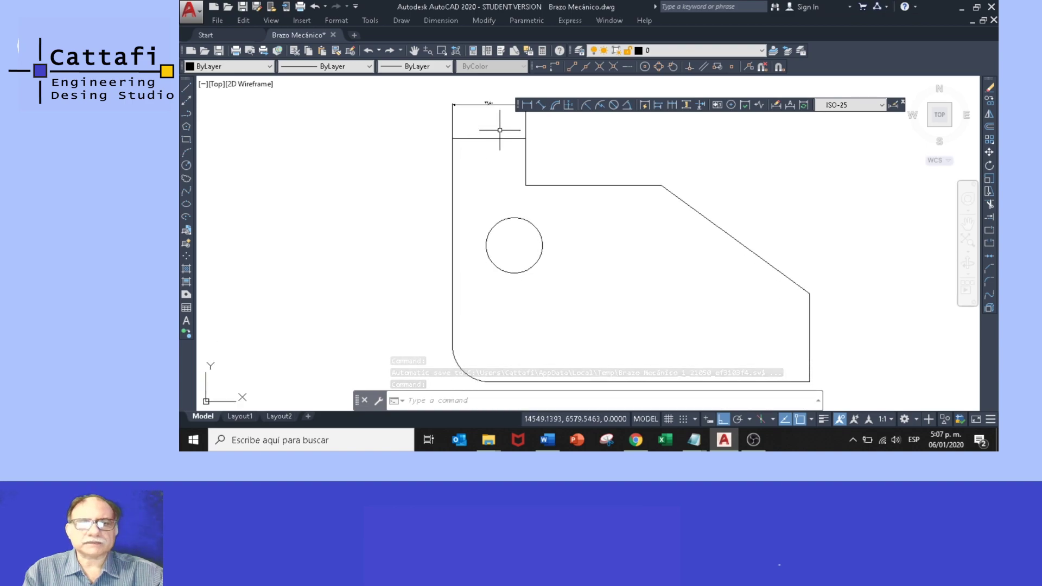
Add a vertical linear dimension from the plate's upper-left corner to the start of the bottom-left fillet, placed outside the long left edge.
{"action": "left_click", "coordinate": [526, 106]}
{"action": "scroll", "coordinate": [459, 157], "scroll_direction": "up", "scroll_amount": 3}
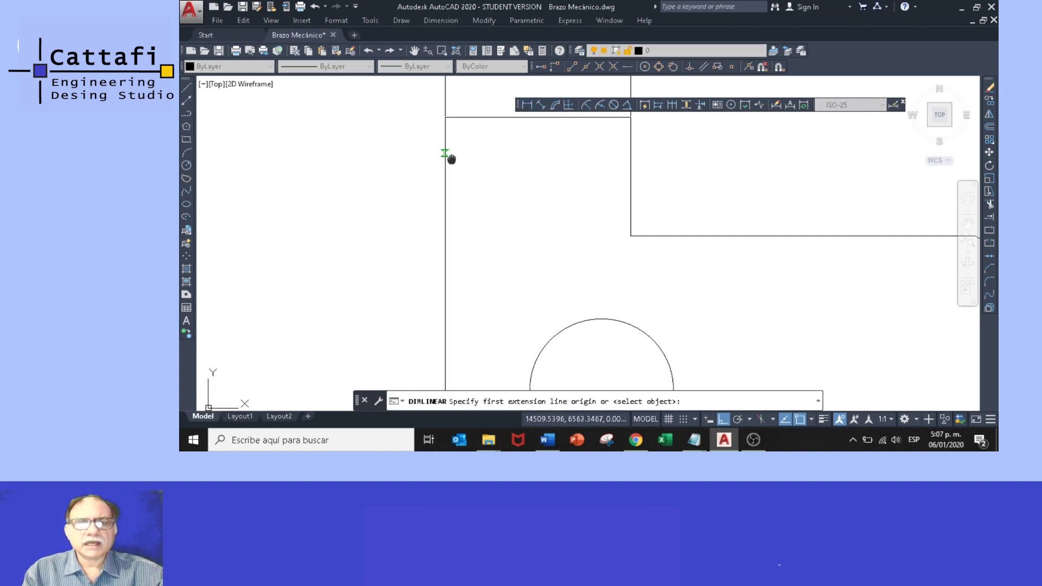
{"action": "scroll", "coordinate": [488, 268], "scroll_direction": "down", "scroll_amount": 3}
{"action": "scroll", "coordinate": [477, 235], "scroll_direction": "up", "scroll_amount": 3}
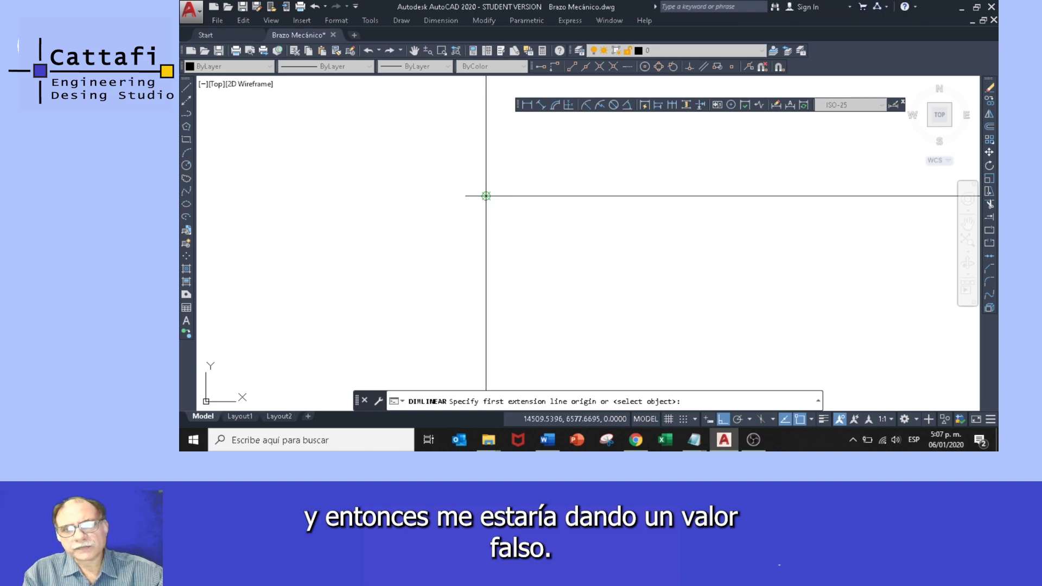
{"action": "left_click", "coordinate": [485, 196]}
{"action": "middle_click_drag", "start_coordinate": [489, 244], "coordinate": [467, 182]}
{"action": "mouse_move", "coordinate": [477, 297]}
{"action": "middle_mouse_down"}
{"action": "mouse_move", "coordinate": [467, 177]}
{"action": "mouse_move", "coordinate": [482, 235]}
{"action": "middle_mouse_up"}
{"action": "scroll", "coordinate": [468, 158], "scroll_direction": "down", "scroll_amount": 4}
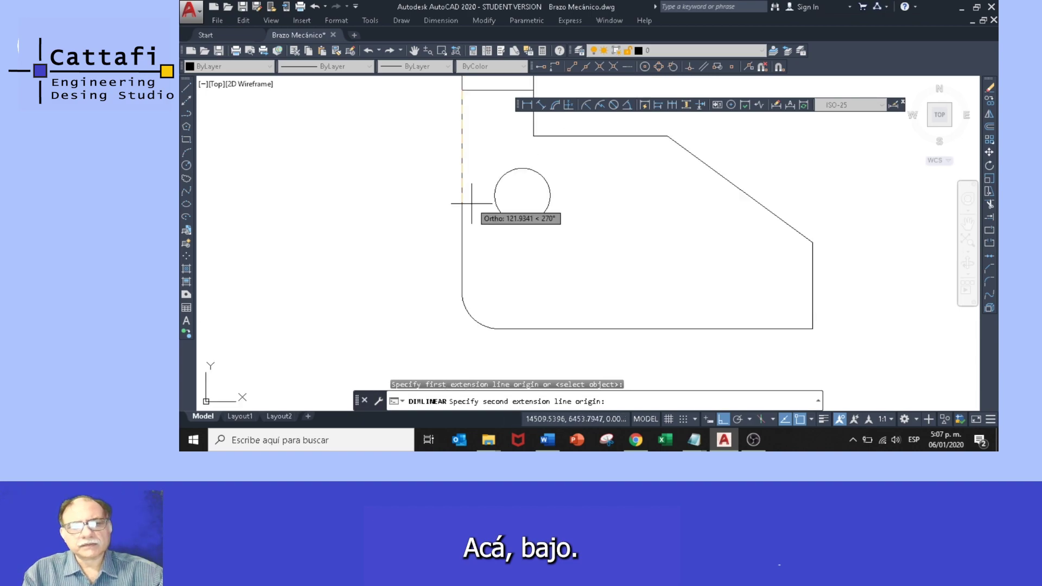
{"action": "left_click", "coordinate": [462, 293]}
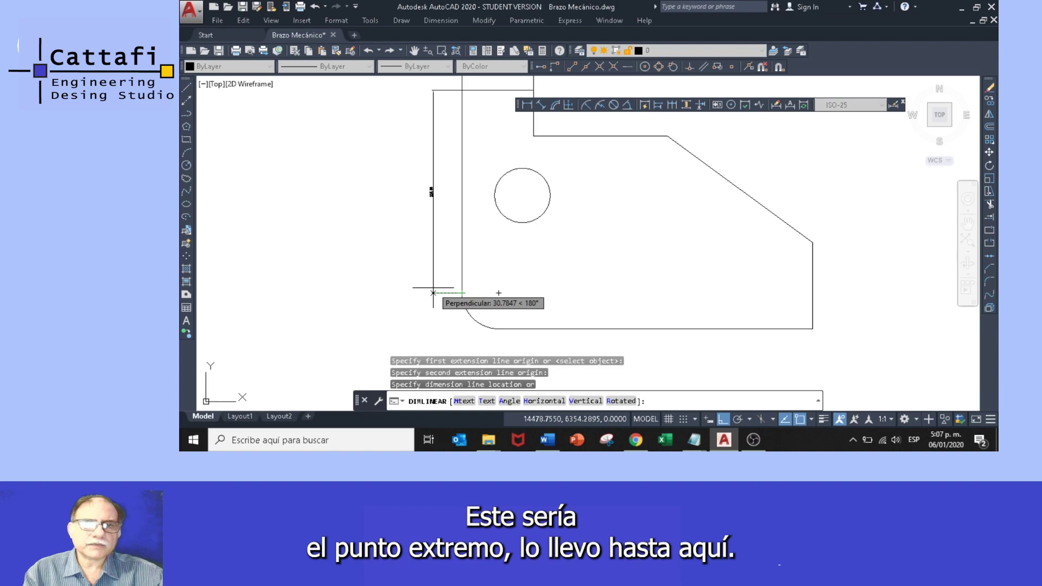
{"action": "left_click", "coordinate": [433, 293]}
Move the dimension line above the plate's short top edge closer to the edge and clear the selection.
{"action": "middle_click_drag", "start_coordinate": [470, 252], "coordinate": [468, 326]}
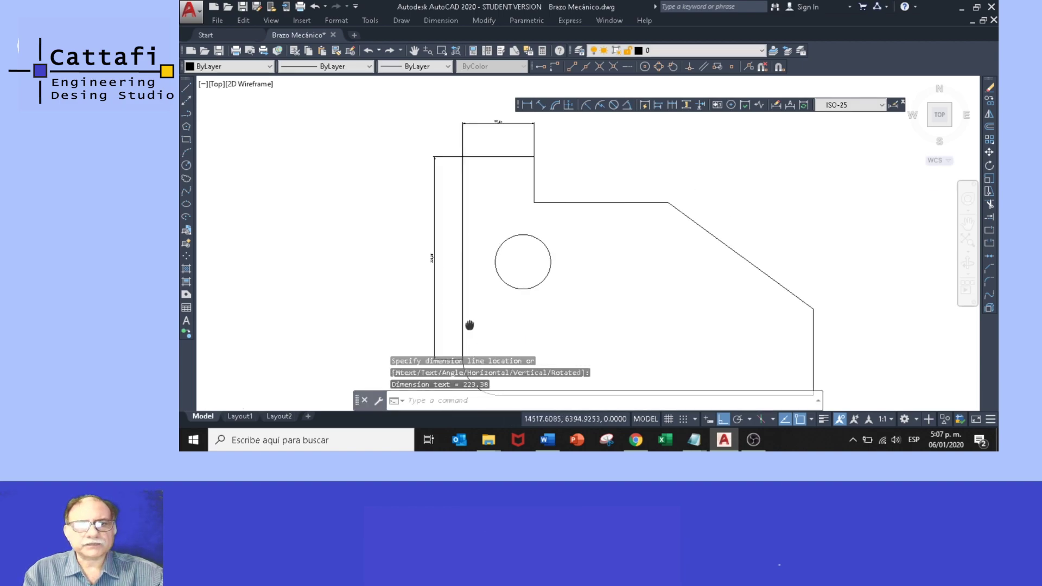
{"action": "scroll", "coordinate": [470, 233], "scroll_direction": "up", "scroll_amount": 2}
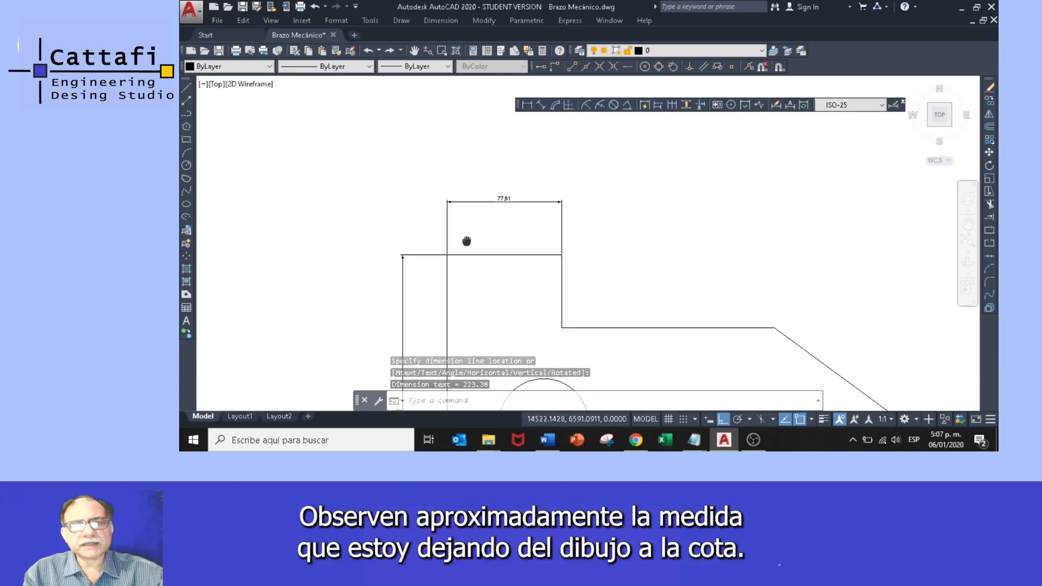
{"action": "middle_click_drag", "start_coordinate": [456, 214], "coordinate": [456, 244]}
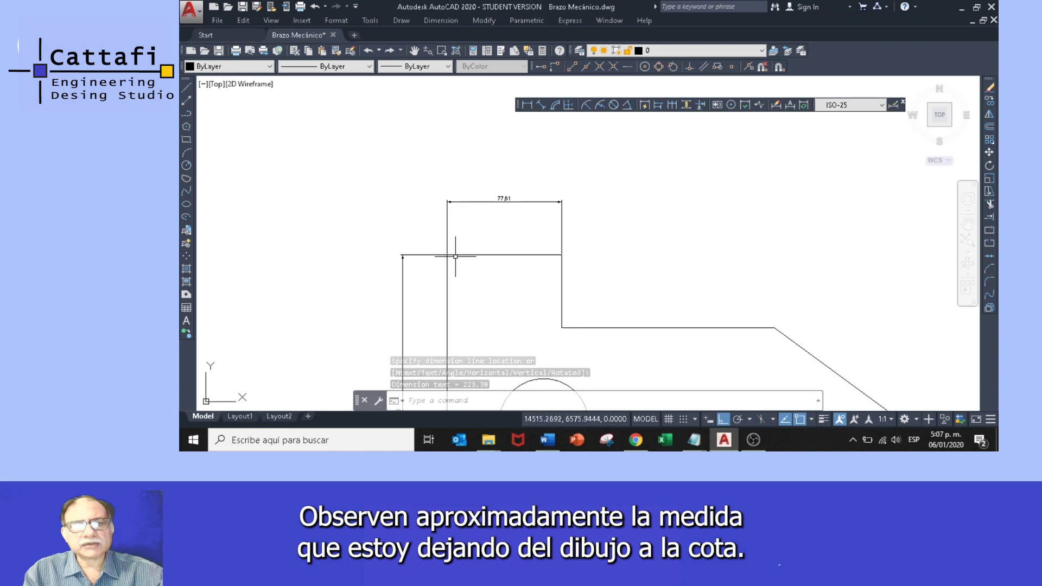
{"action": "left_click", "coordinate": [487, 201]}
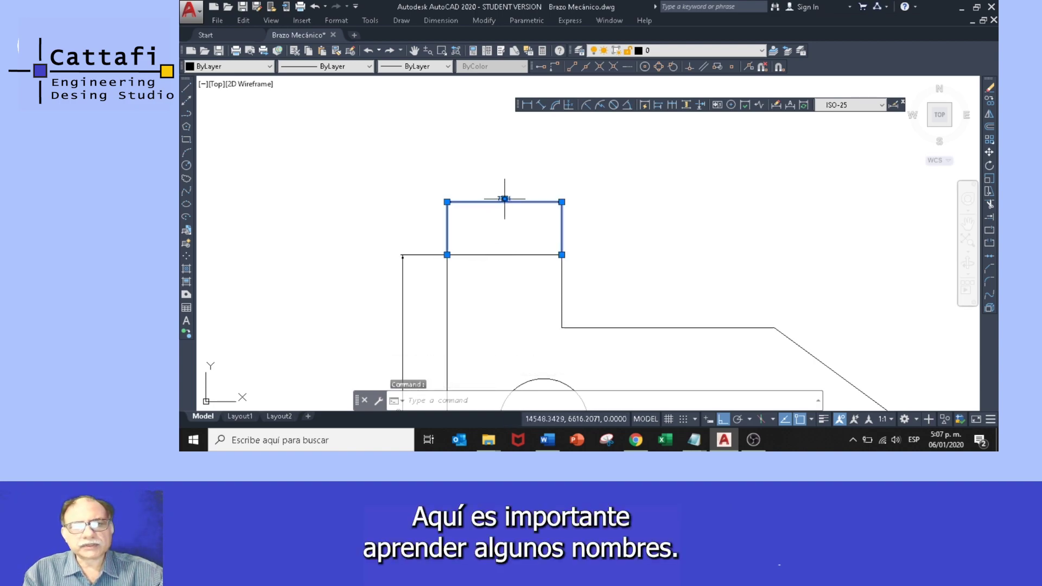
{"action": "left_click", "coordinate": [505, 200]}
{"action": "right_click", "coordinate": [504, 216]}
{"action": "key", "text": "Escape"}
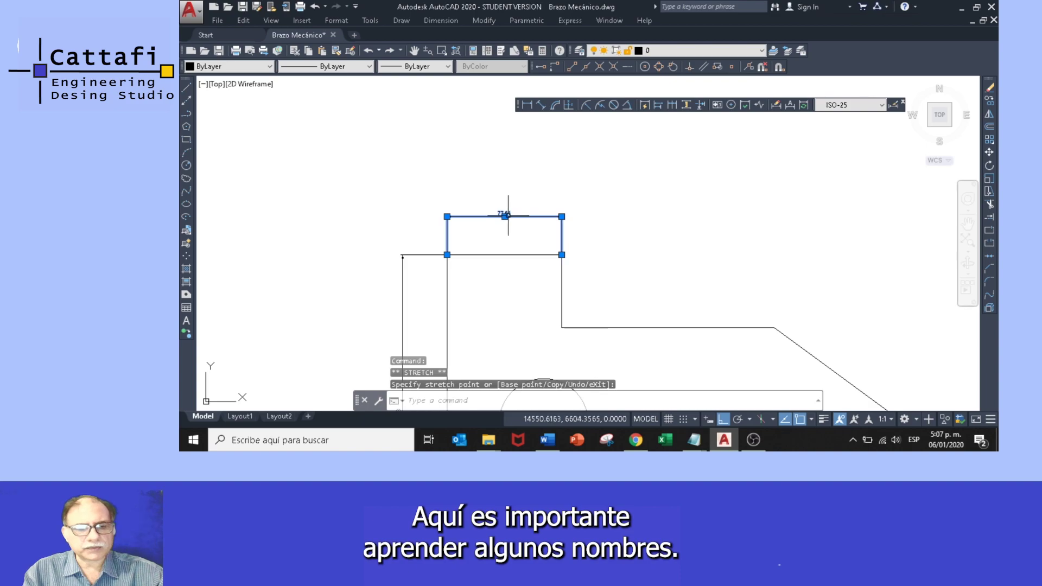
{"action": "key", "text": "Escape"}
{"action": "key", "text": "Escape"}
Examine how far the dimension line above the short top edge is separated from the plate outline.
{"action": "scroll", "coordinate": [505, 215], "scroll_direction": "up", "scroll_amount": 6}
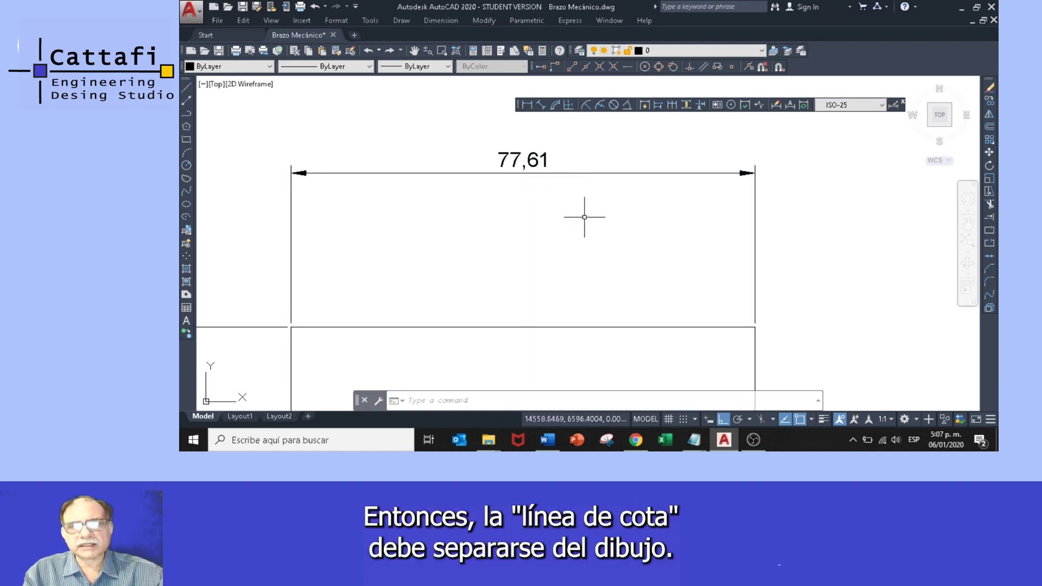
{"action": "scroll", "coordinate": [584, 217], "scroll_direction": "down", "scroll_amount": 2}
{"action": "middle_click_drag", "start_coordinate": [569, 272], "coordinate": [576, 212]}
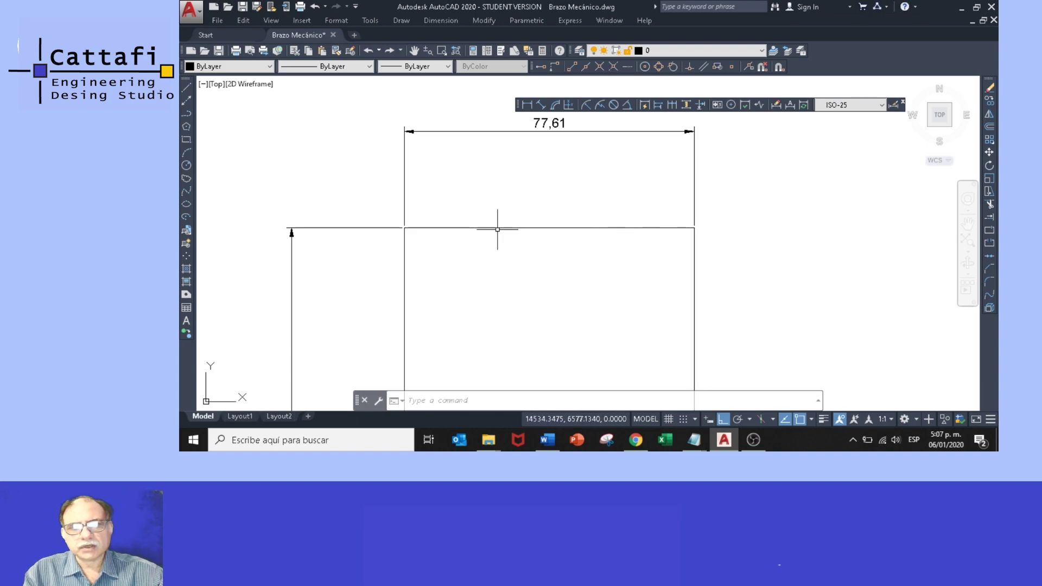
{"action": "scroll", "coordinate": [507, 226], "scroll_direction": "down", "scroll_amount": 2}
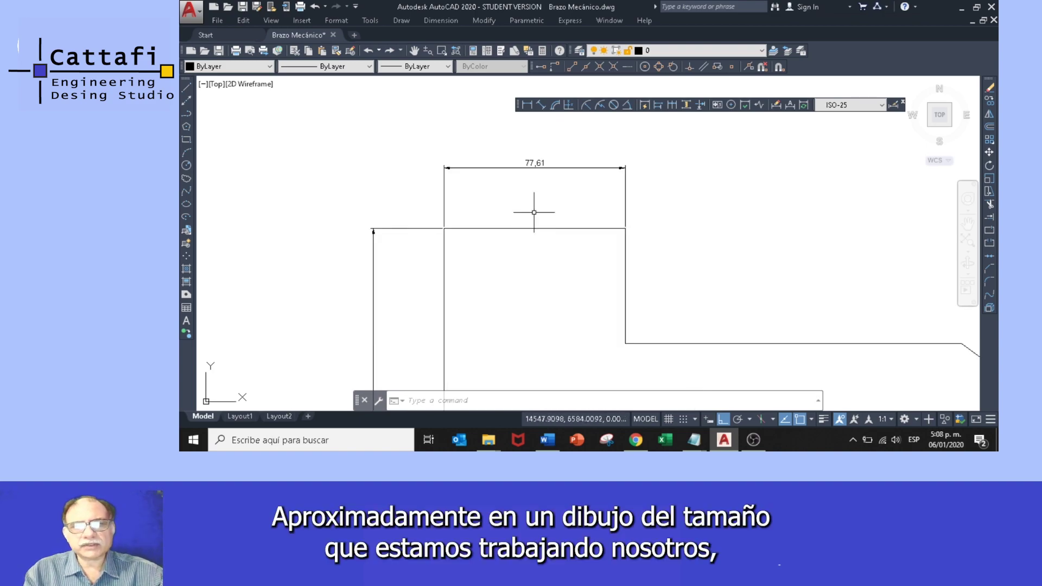
{"action": "mouse_move", "coordinate": [651, 246]}
{"action": "middle_mouse_down"}
{"action": "mouse_move", "coordinate": [644, 226]}
{"action": "mouse_move", "coordinate": [588, 201]}
{"action": "middle_mouse_up"}
{"action": "scroll", "coordinate": [640, 229], "scroll_direction": "down", "scroll_amount": 2}
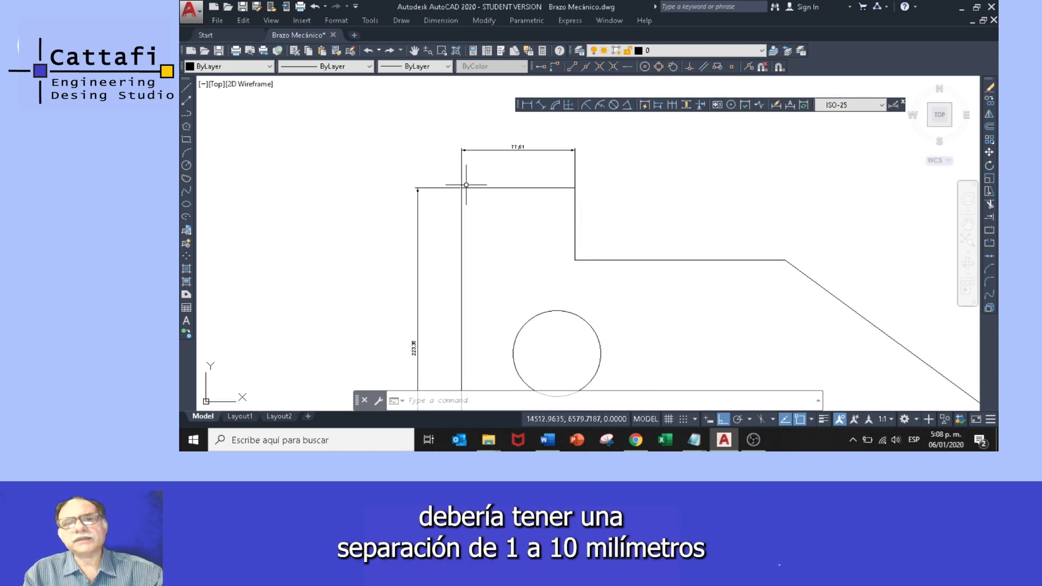
{"action": "mouse_move", "coordinate": [476, 209]}
{"action": "middle_mouse_down"}
{"action": "mouse_move", "coordinate": [474, 193]}
{"action": "mouse_move", "coordinate": [483, 224]}
{"action": "middle_mouse_up"}
{"action": "scroll", "coordinate": [476, 194], "scroll_direction": "down", "scroll_amount": 2}
{"action": "scroll", "coordinate": [486, 220], "scroll_direction": "up", "scroll_amount": 2}
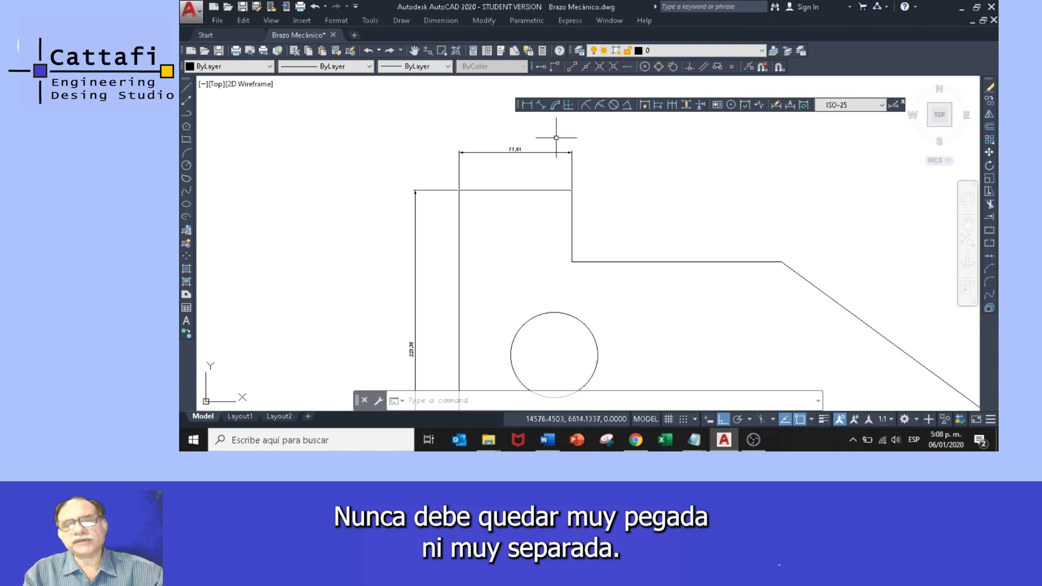
{"action": "middle_click_drag", "start_coordinate": [552, 159], "coordinate": [519, 191]}
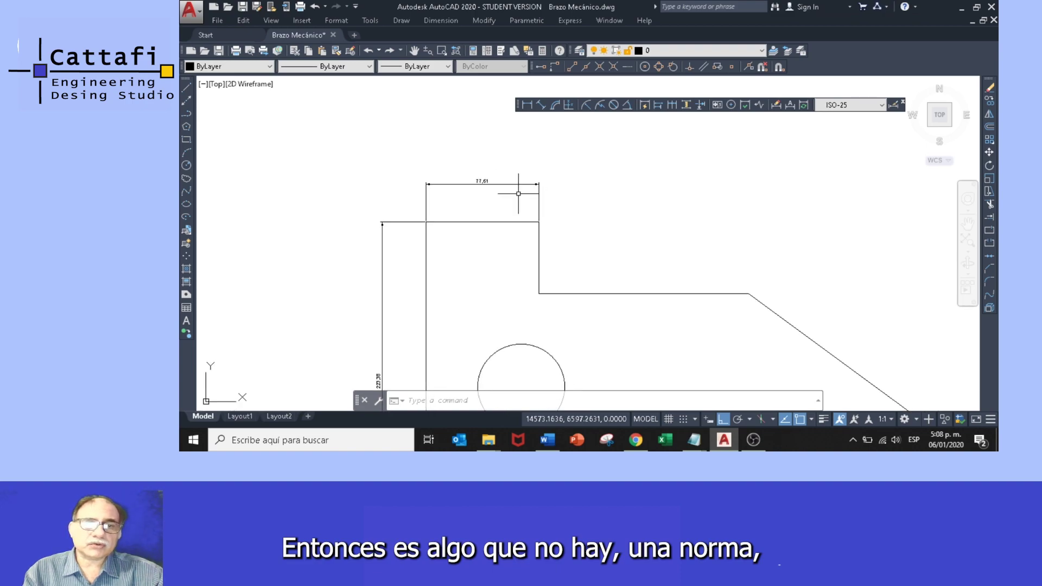
{"action": "scroll", "coordinate": [513, 197], "scroll_direction": "up", "scroll_amount": 2}
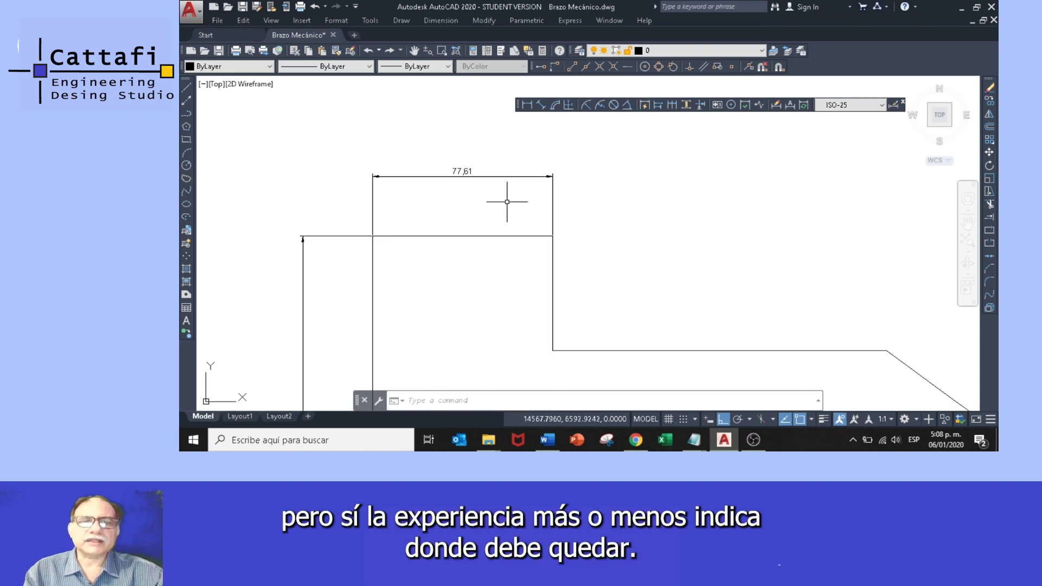
Inspect the top dimension's number and arrow legibility and the gap between its extension lines and the plate's corners.
{"action": "scroll", "coordinate": [503, 204], "scroll_direction": "down", "scroll_amount": 2}
{"action": "mouse_move", "coordinate": [505, 204]}
{"action": "middle_mouse_down"}
{"action": "mouse_move", "coordinate": [528, 201]}
{"action": "mouse_move", "coordinate": [524, 191]}
{"action": "middle_mouse_up"}
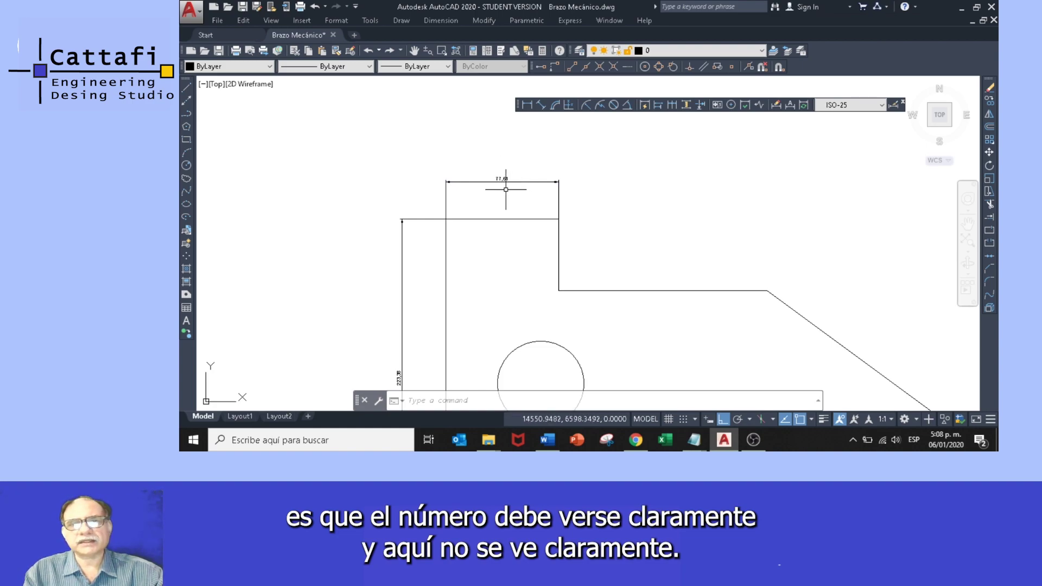
{"action": "scroll", "coordinate": [532, 184], "scroll_direction": "up", "scroll_amount": 4}
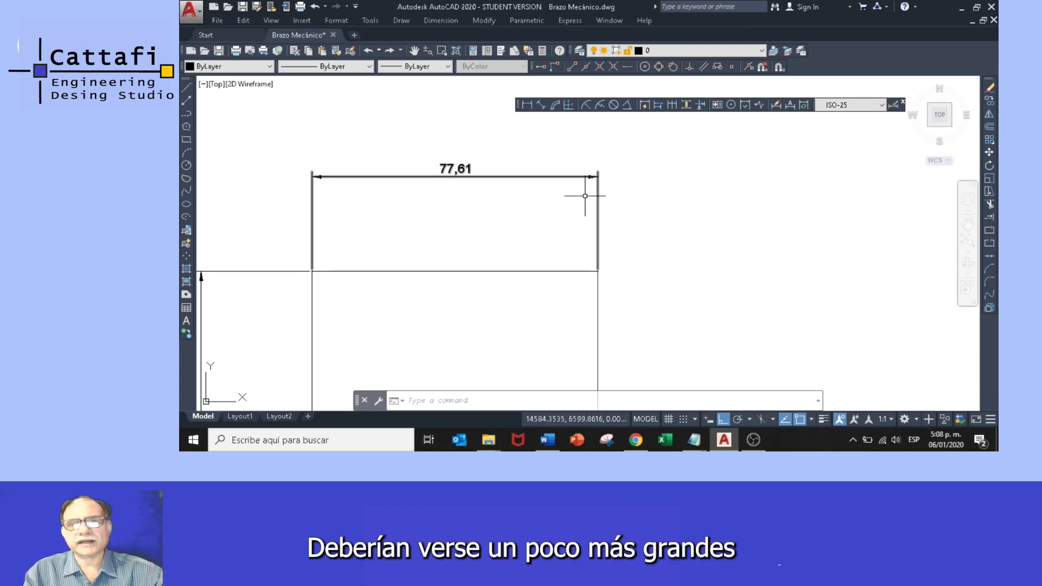
{"action": "middle_click_drag", "start_coordinate": [593, 239], "coordinate": [572, 194]}
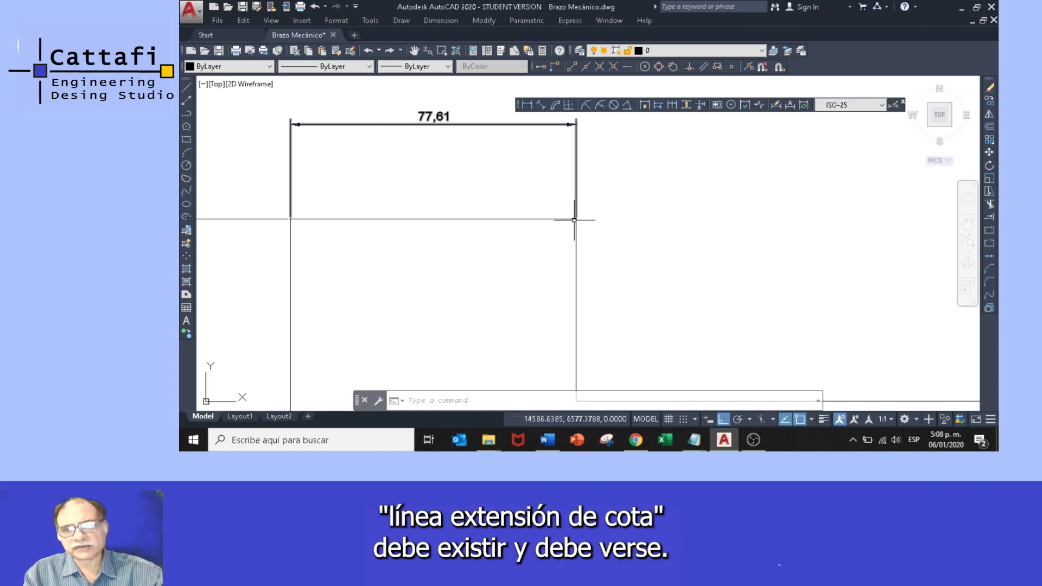
{"action": "scroll", "coordinate": [575, 216], "scroll_direction": "up", "scroll_amount": 3}
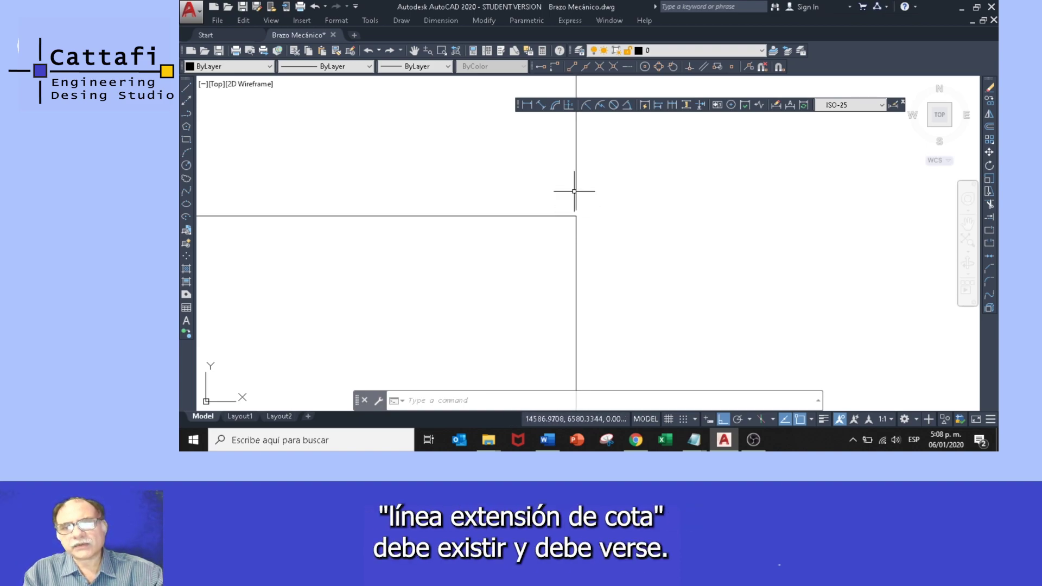
{"action": "scroll", "coordinate": [576, 209], "scroll_direction": "down", "scroll_amount": 3}
{"action": "middle_click_drag", "start_coordinate": [571, 223], "coordinate": [588, 223]}
{"action": "middle_click_drag", "start_coordinate": [499, 211], "coordinate": [559, 229]}
{"action": "middle_click_drag", "start_coordinate": [548, 188], "coordinate": [564, 193]}
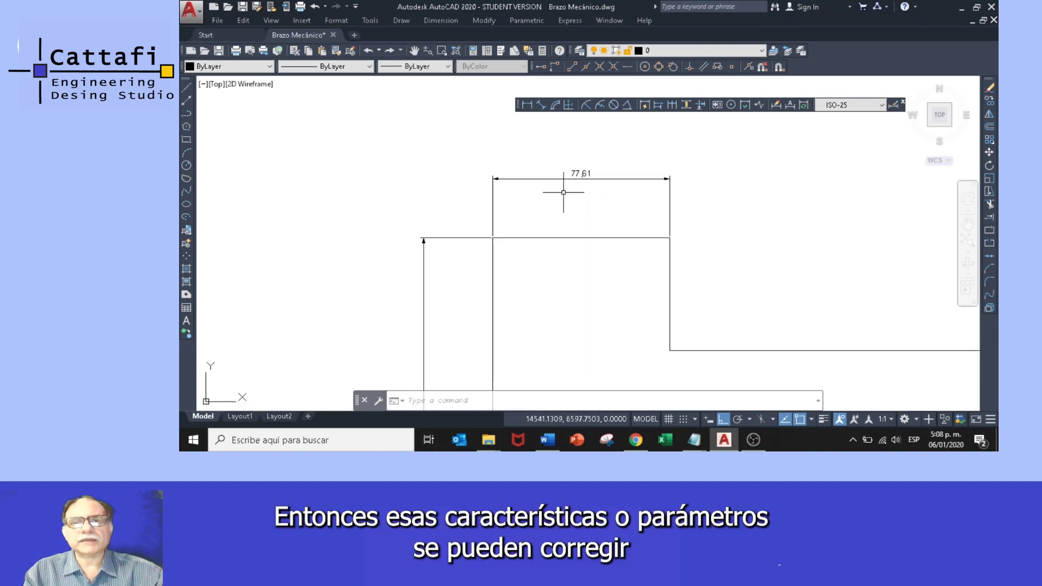
Open the full properties of the linear dimension above the plate's short top edge.
{"action": "left_click", "coordinate": [554, 178]}
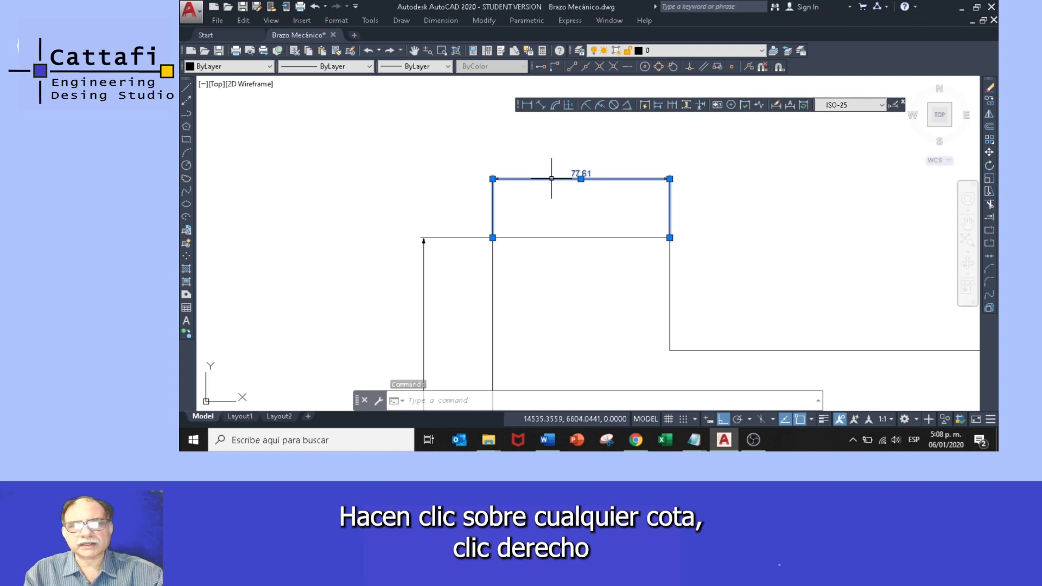
{"action": "right_click", "coordinate": [553, 180]}
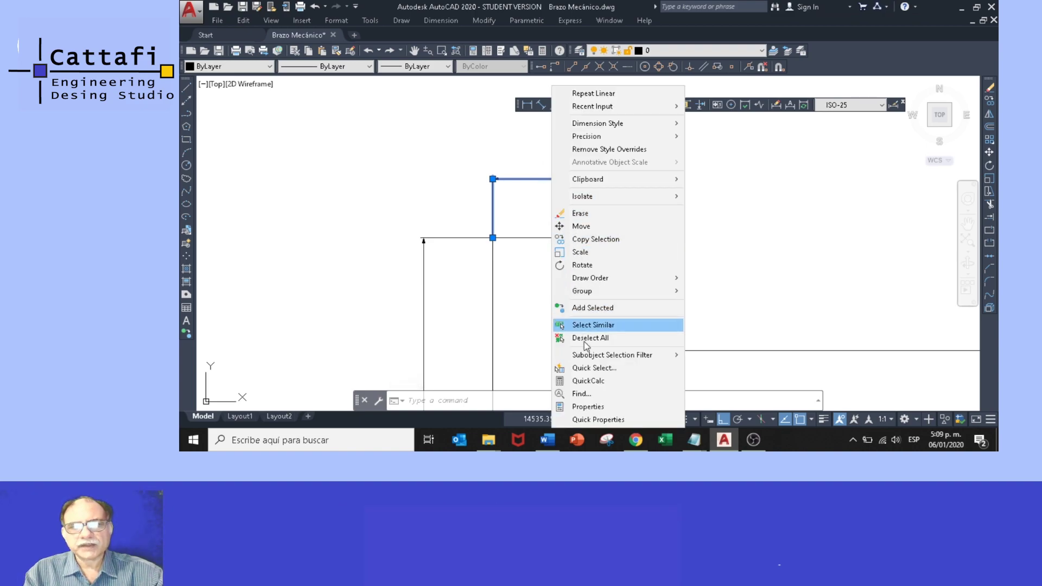
{"action": "left_click", "coordinate": [593, 407]}
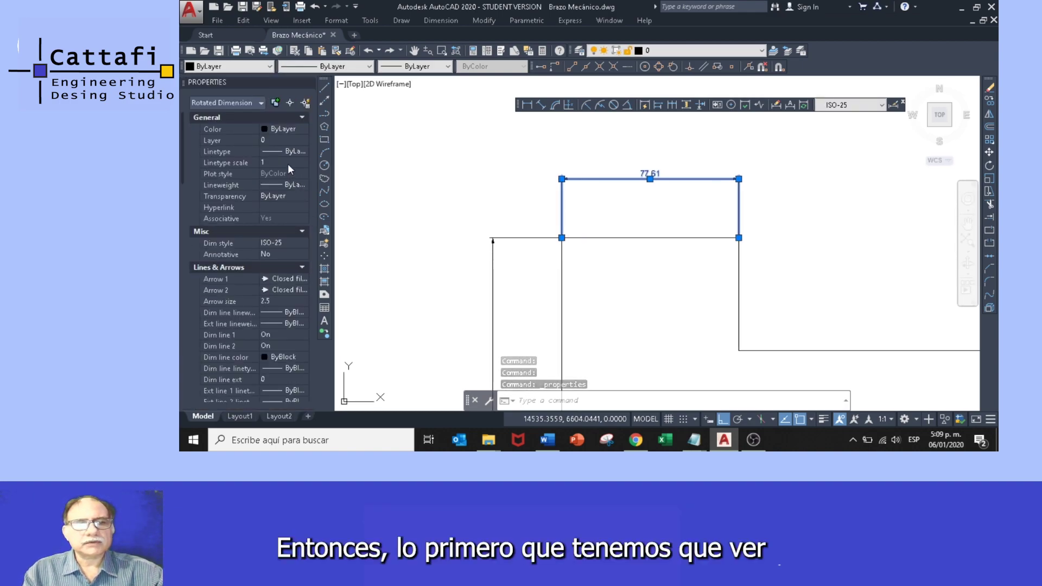
Review the dimension's property groups: Lines & Arrows, Text, Fit, Primary Units and Alternate Units.
{"action": "scroll", "coordinate": [271, 244], "scroll_direction": "down", "scroll_amount": 8}
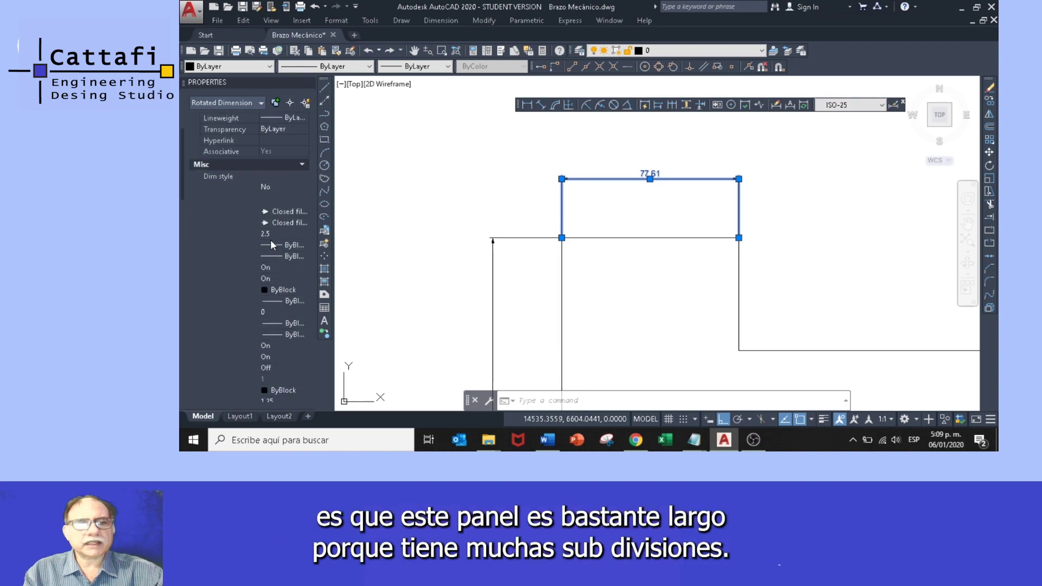
{"action": "scroll", "coordinate": [270, 240], "scroll_direction": "down", "scroll_amount": 4}
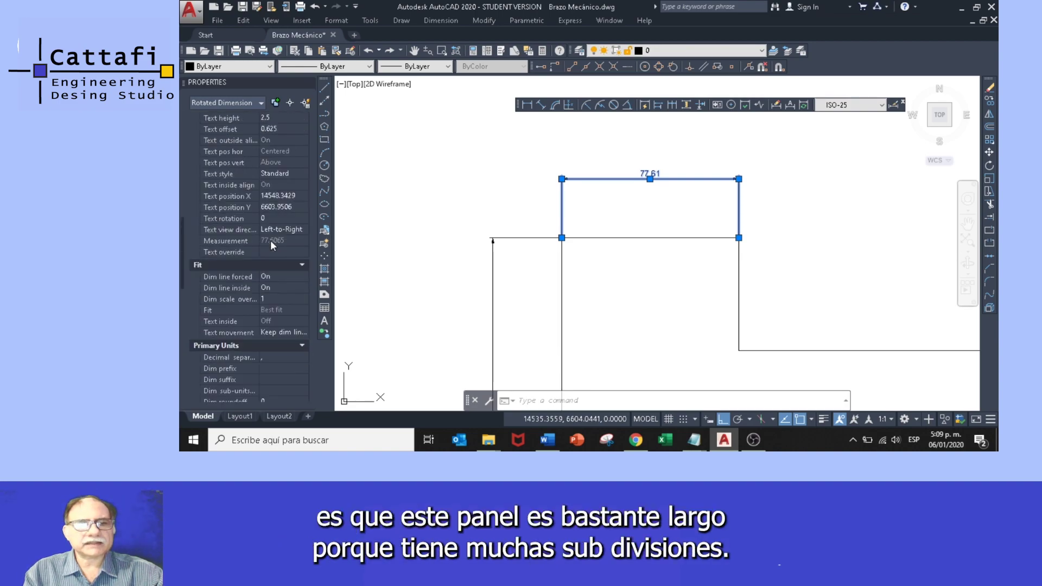
{"action": "scroll", "coordinate": [271, 239], "scroll_direction": "up", "scroll_amount": 2}
{"action": "scroll", "coordinate": [271, 239], "scroll_direction": "up", "scroll_amount": 6}
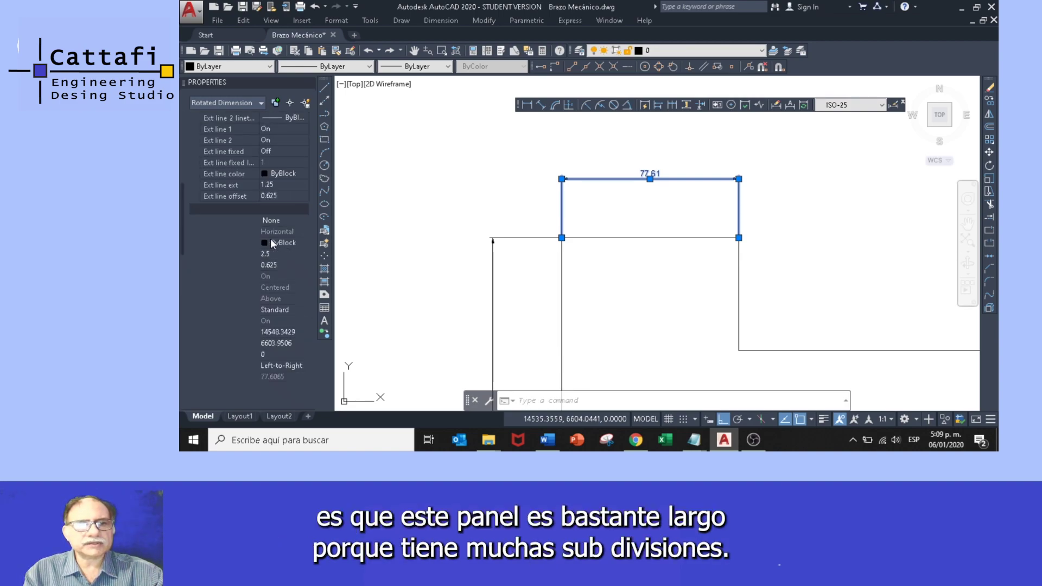
{"action": "scroll", "coordinate": [272, 236], "scroll_direction": "up", "scroll_amount": 3}
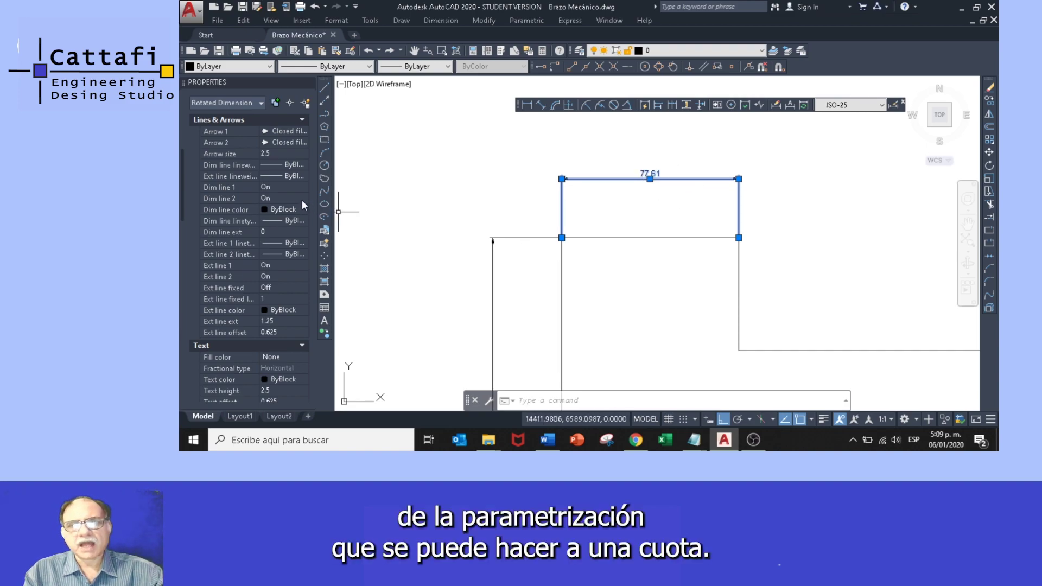
{"action": "scroll", "coordinate": [302, 200], "scroll_direction": "up", "scroll_amount": 3}
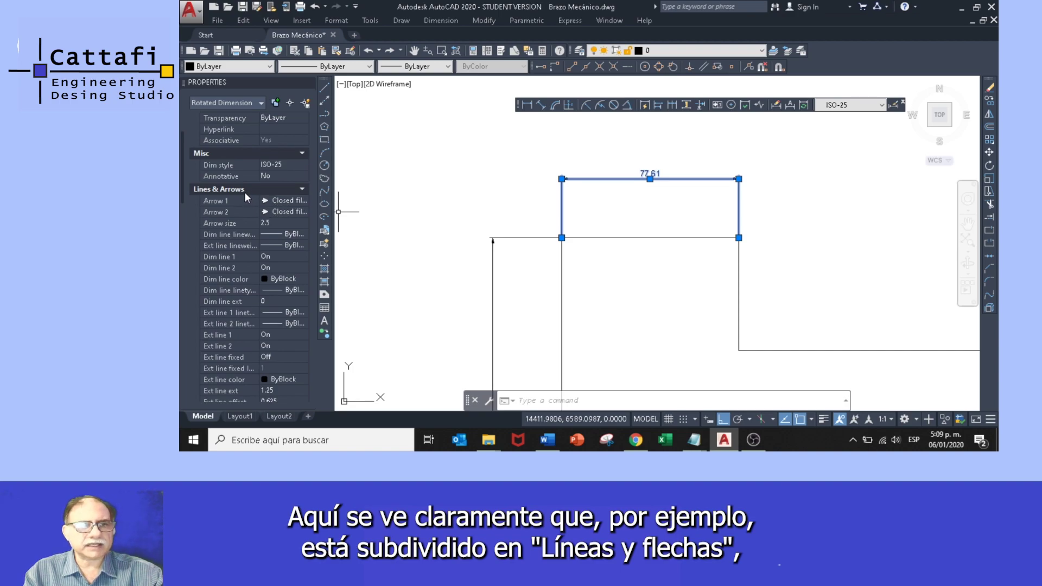
{"action": "scroll", "coordinate": [246, 196], "scroll_direction": "down", "scroll_amount": 5}
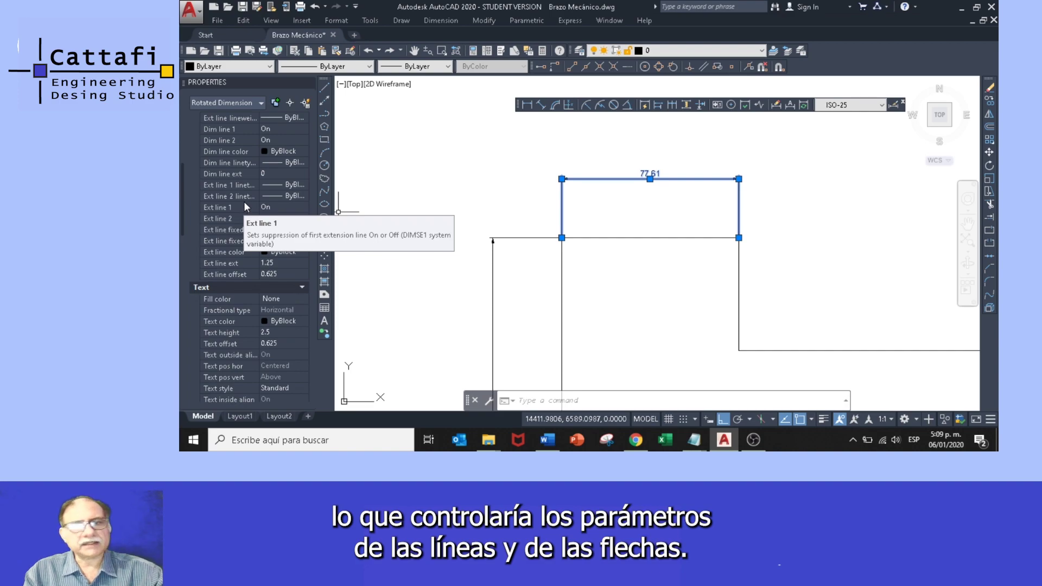
{"action": "scroll", "coordinate": [243, 203], "scroll_direction": "down", "scroll_amount": 2}
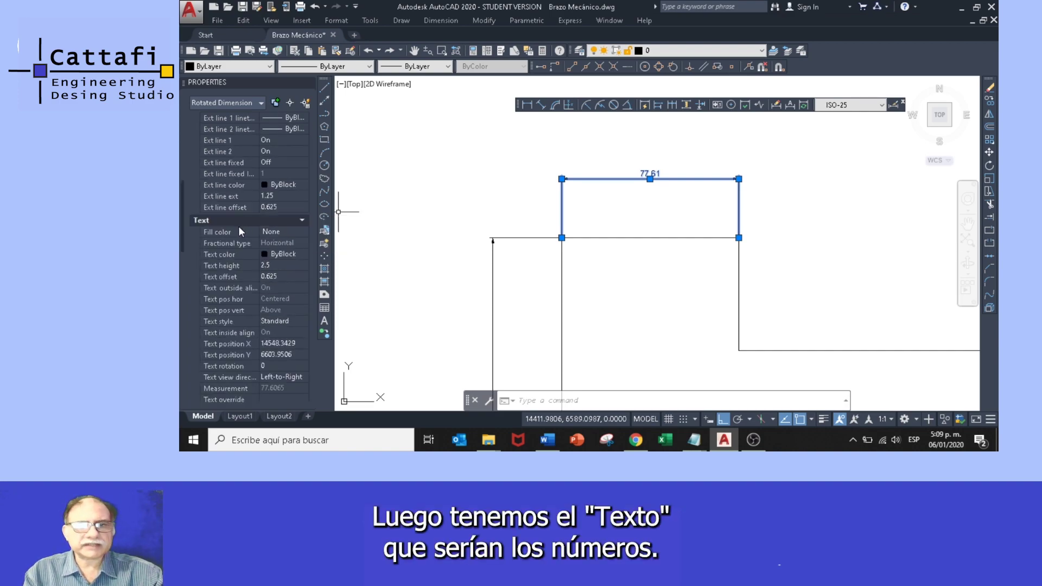
{"action": "scroll", "coordinate": [239, 225], "scroll_direction": "down", "scroll_amount": 4}
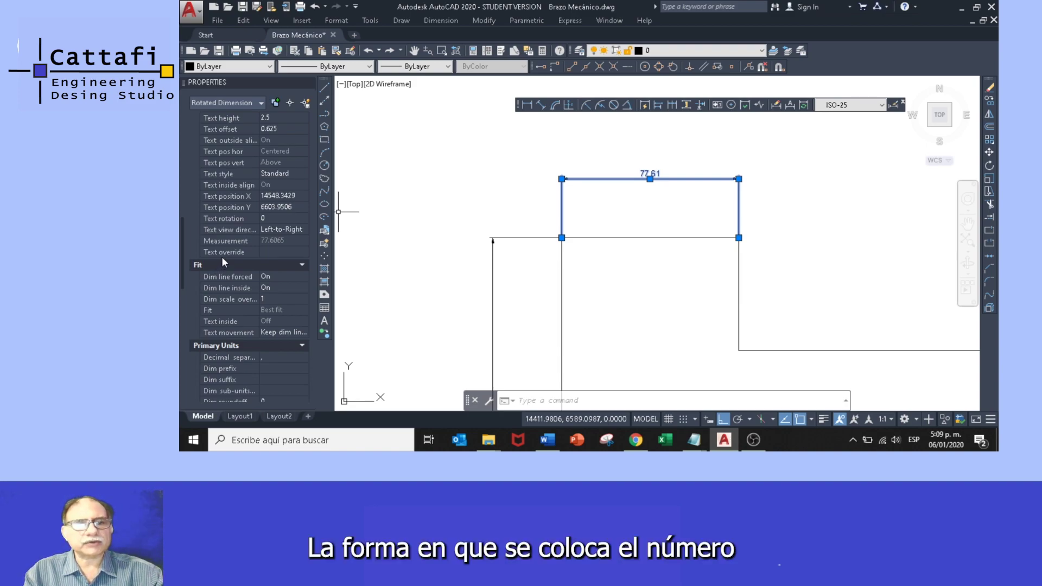
{"action": "scroll", "coordinate": [221, 256], "scroll_direction": "down", "scroll_amount": 2}
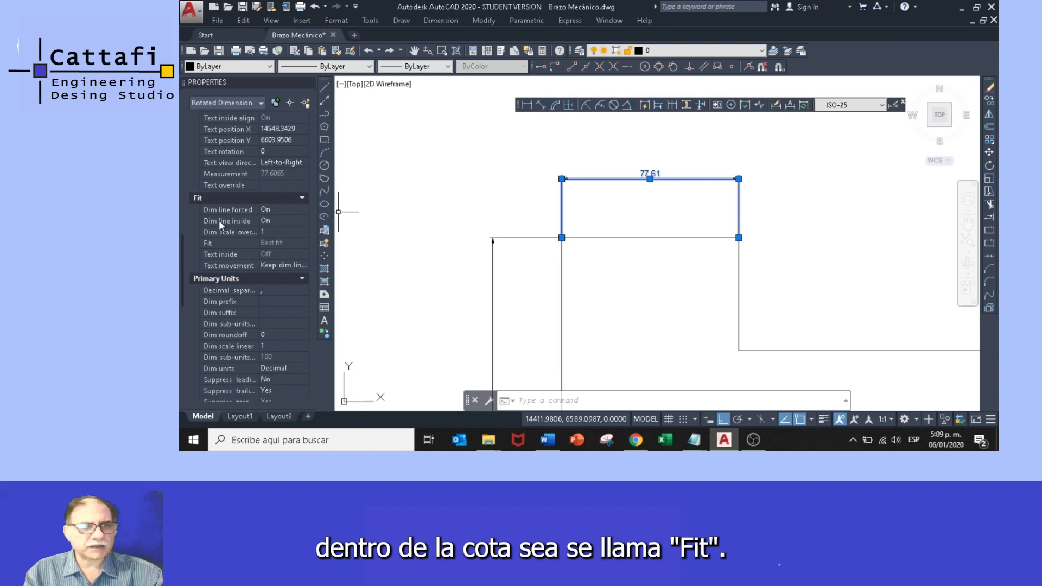
{"action": "scroll", "coordinate": [228, 276], "scroll_direction": "down", "scroll_amount": 2}
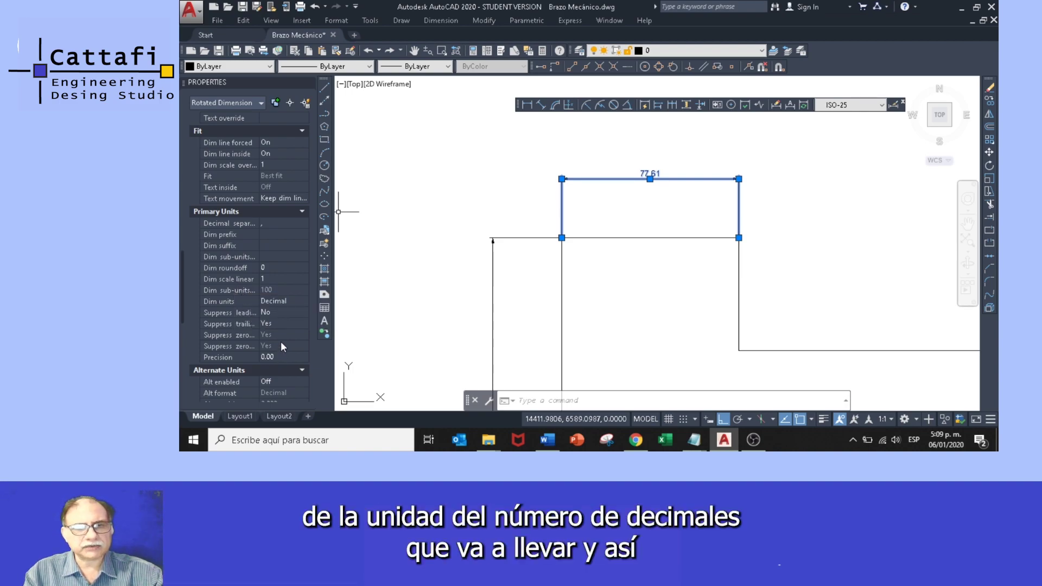
{"action": "scroll", "coordinate": [281, 337], "scroll_direction": "down", "scroll_amount": 5}
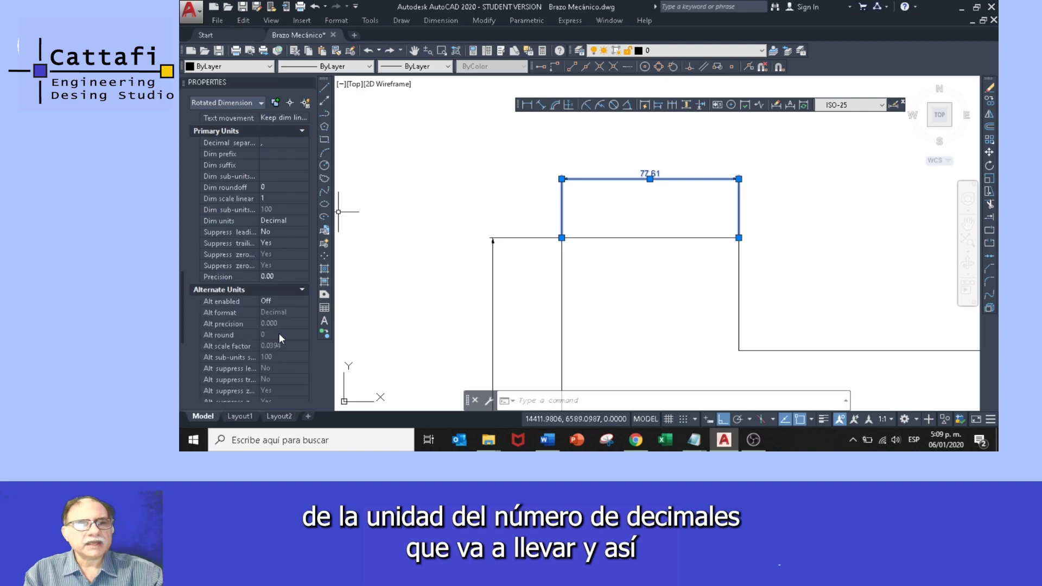
Keep the closed filled arrowhead on the dimension above the plate's short top edge and set its arrow size to 5.
{"action": "scroll", "coordinate": [279, 331], "scroll_direction": "up", "scroll_amount": 10}
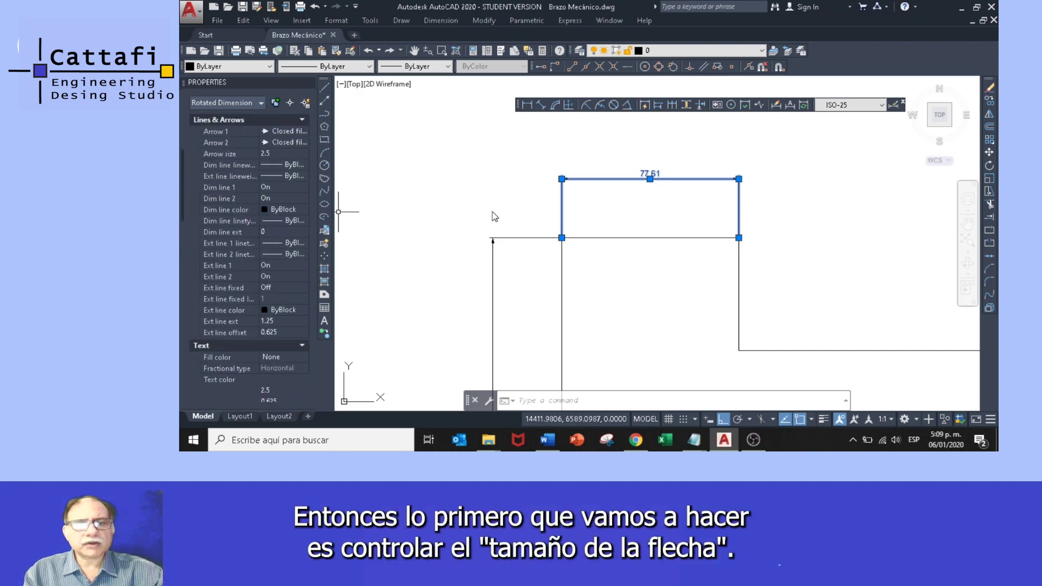
{"action": "left_click", "coordinate": [288, 142]}
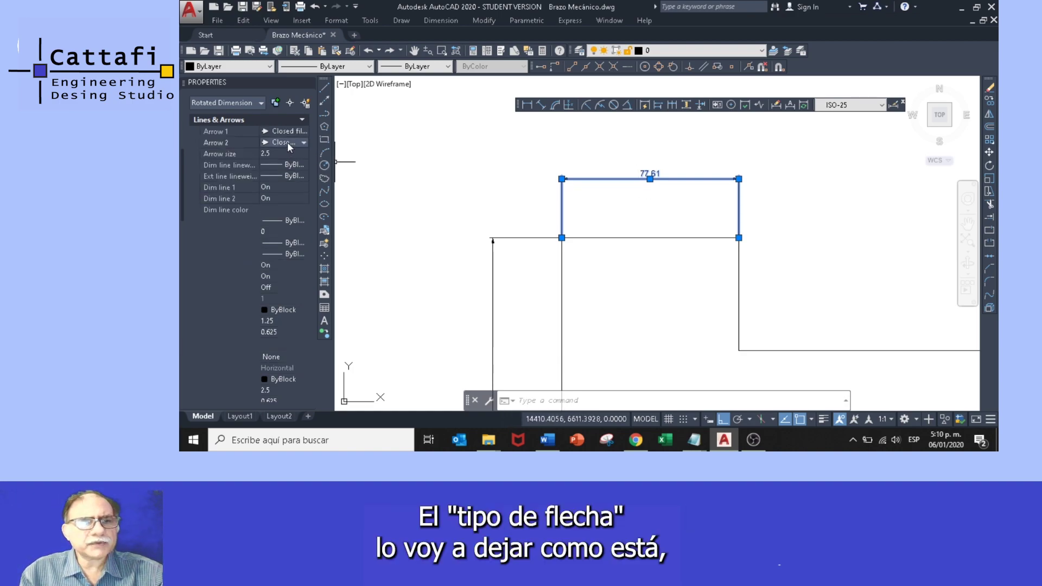
{"action": "left_click", "coordinate": [304, 143]}
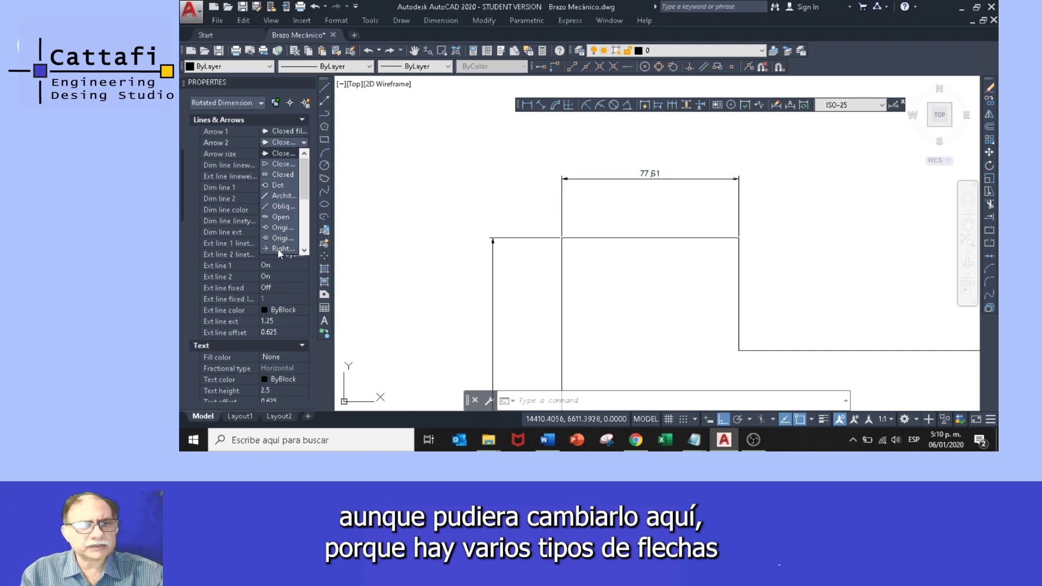
{"action": "left_click", "coordinate": [284, 154]}
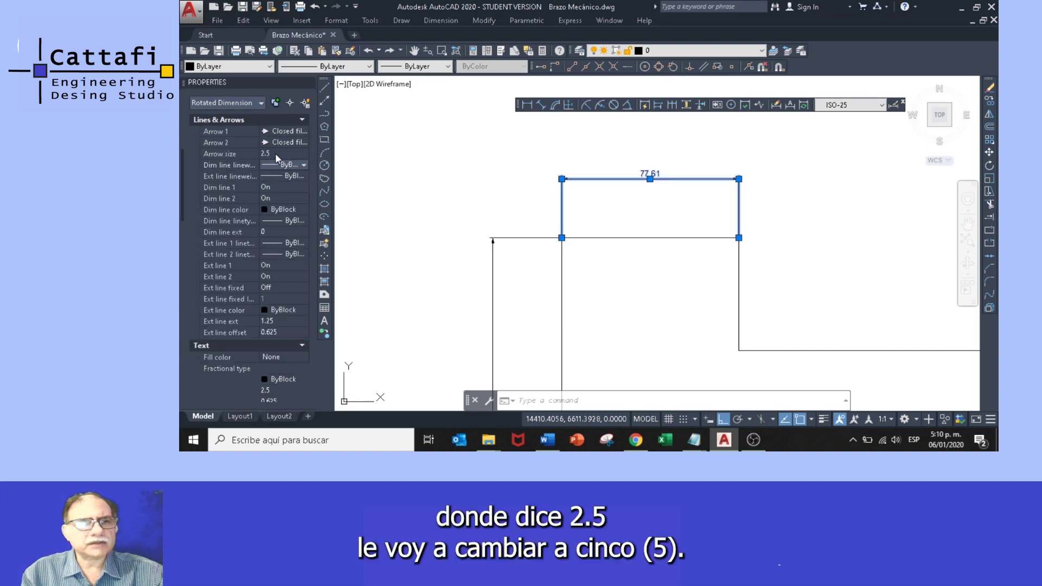
{"action": "left_click", "coordinate": [276, 154]}
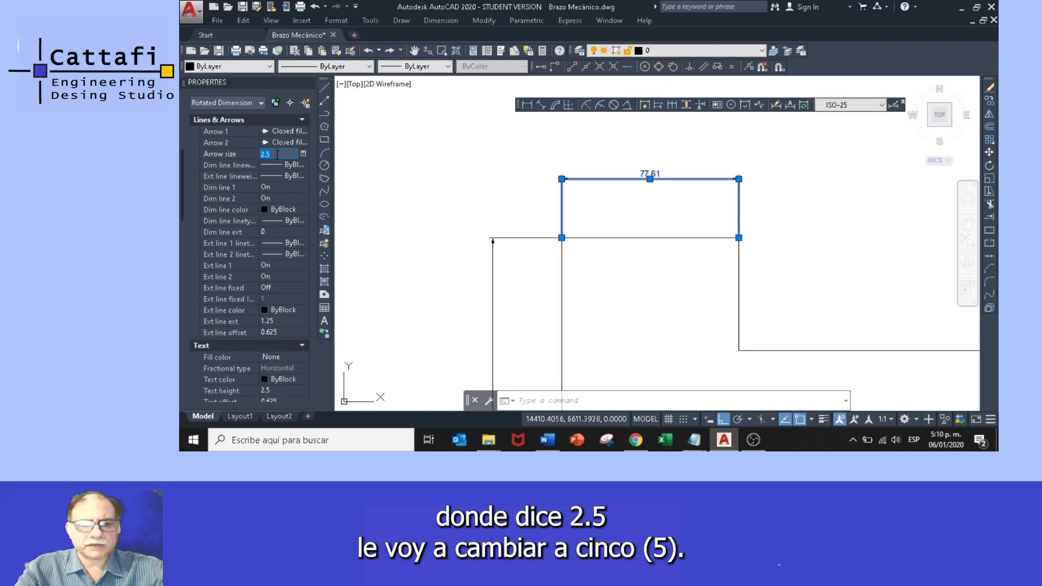
{"action": "type", "text": "5"}
{"action": "key", "text": "Return"}
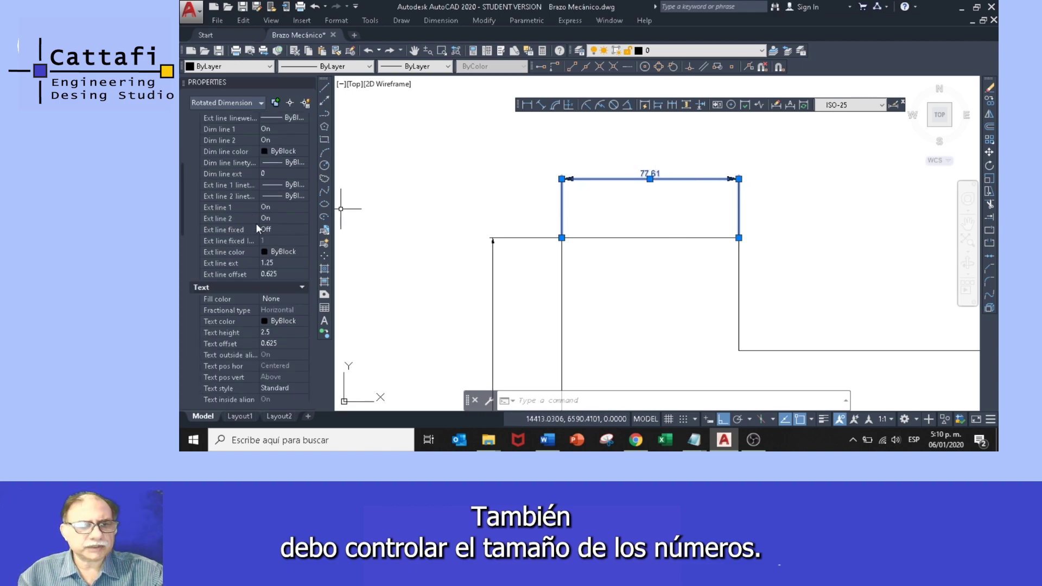
{"action": "scroll", "coordinate": [258, 223], "scroll_direction": "down", "scroll_amount": 4}
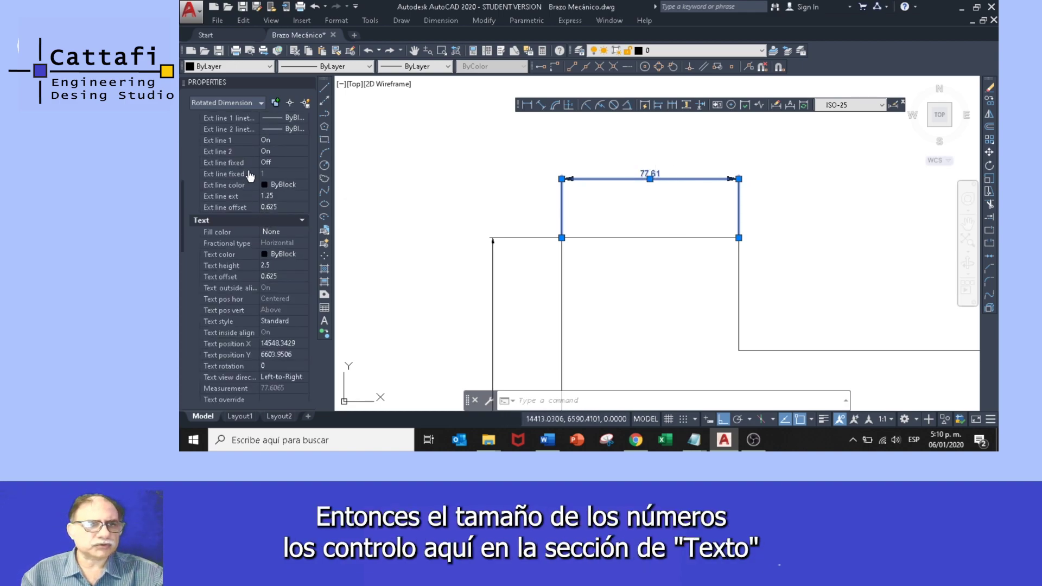
{"action": "scroll", "coordinate": [250, 179], "scroll_direction": "up", "scroll_amount": 2}
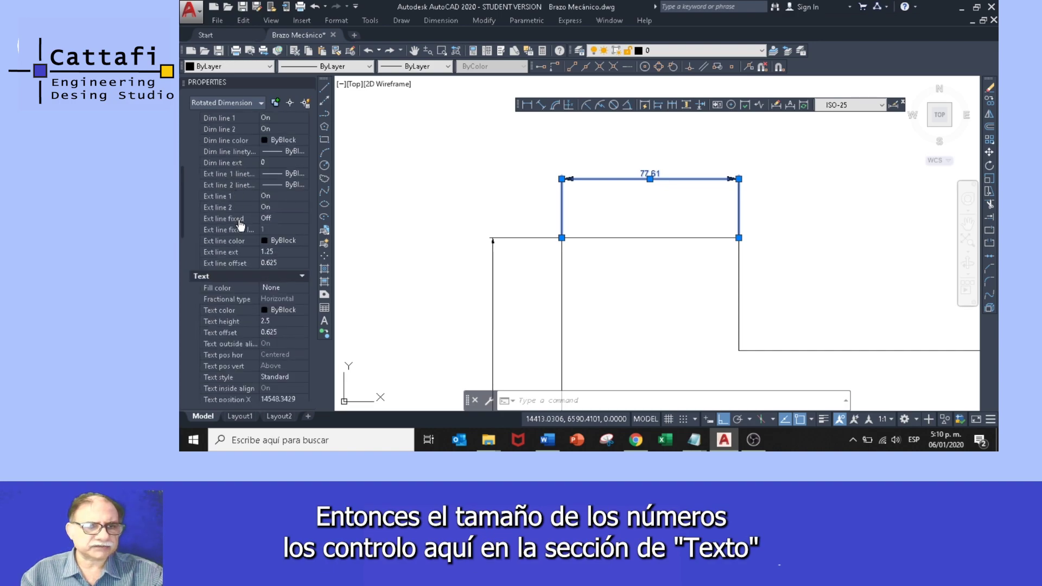
{"action": "scroll", "coordinate": [240, 224], "scroll_direction": "down", "scroll_amount": 2}
{"action": "scroll", "coordinate": [259, 187], "scroll_direction": "up", "scroll_amount": 2}
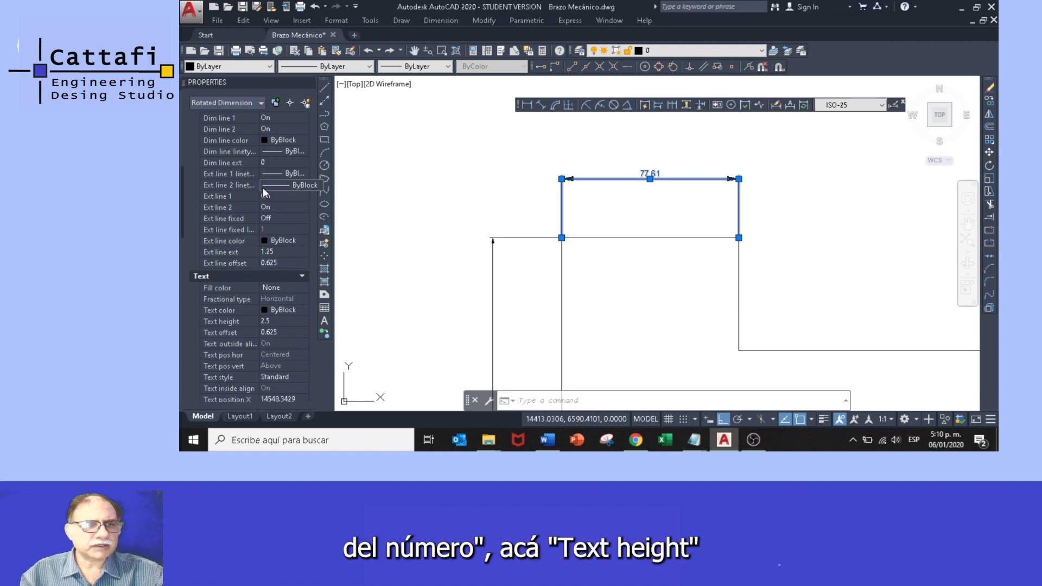
{"action": "left_click", "coordinate": [276, 321]}
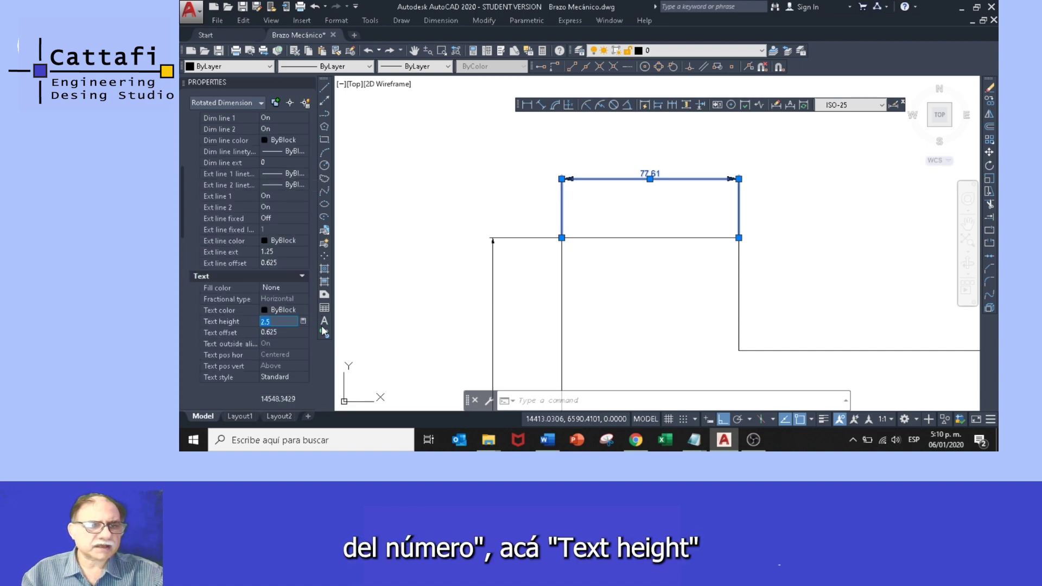
{"action": "type", "text": "5"}
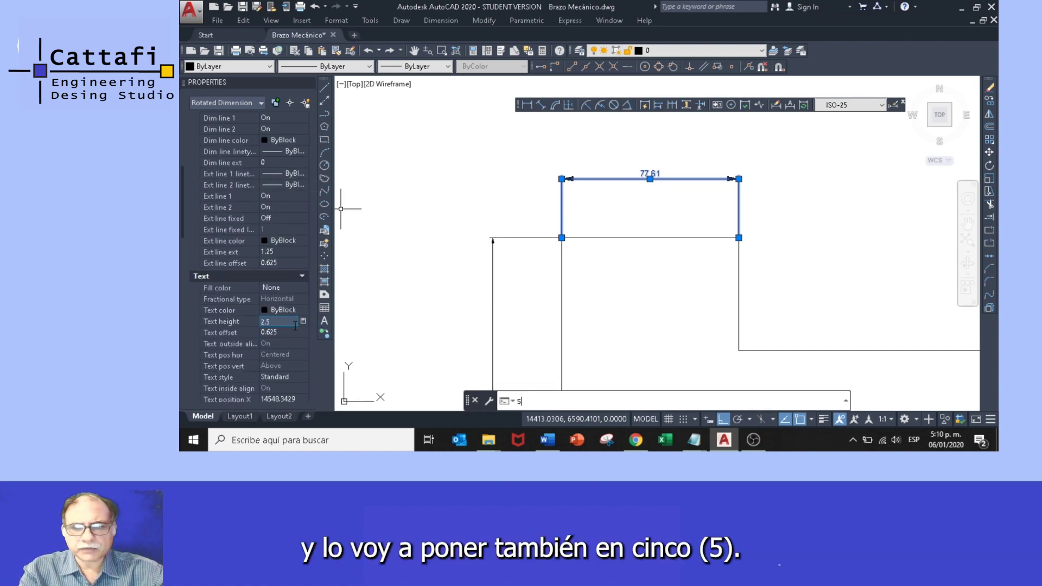
{"action": "key", "text": "Escape"}
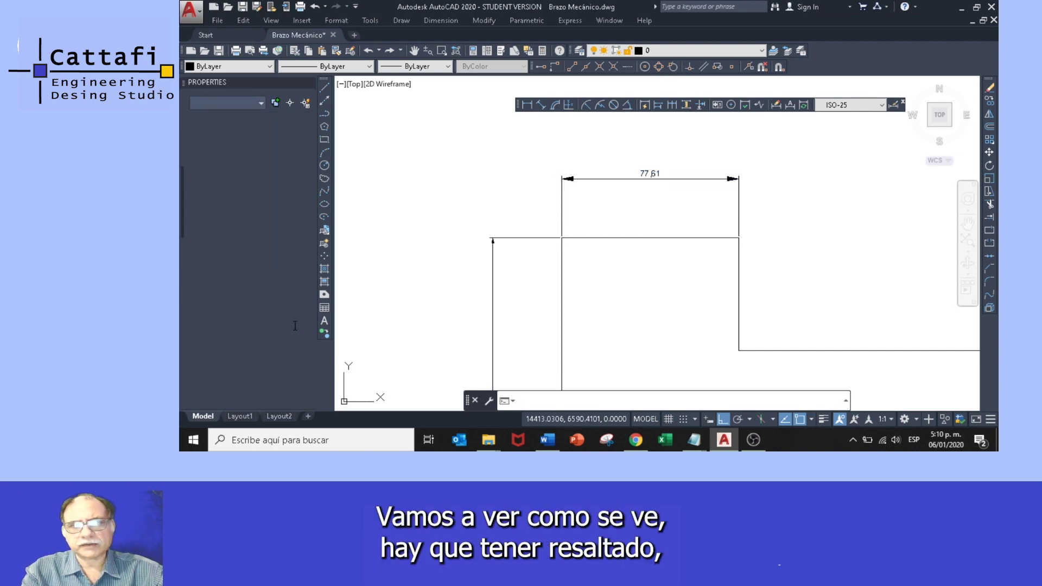
{"action": "left_click", "coordinate": [324, 269]}
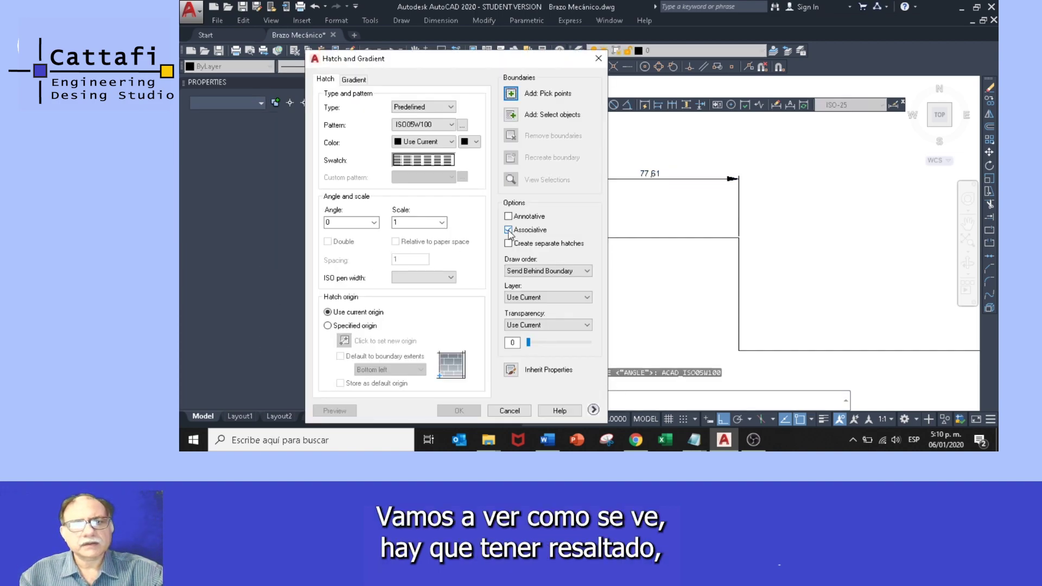
{"action": "left_click", "coordinate": [597, 60]}
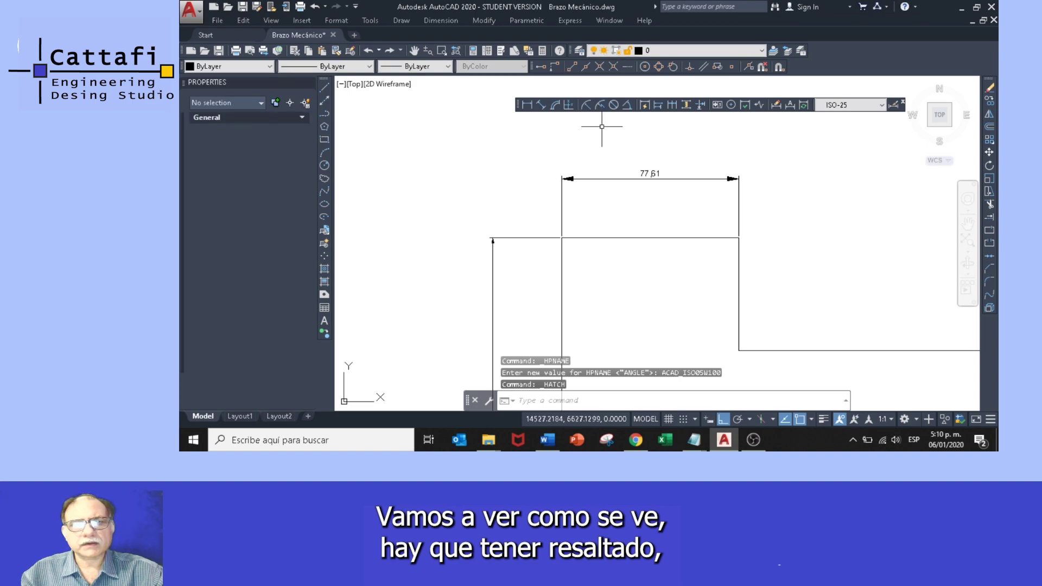
Set the text height of the dimension above the plate's short top edge to 5.
{"action": "left_click", "coordinate": [605, 180]}
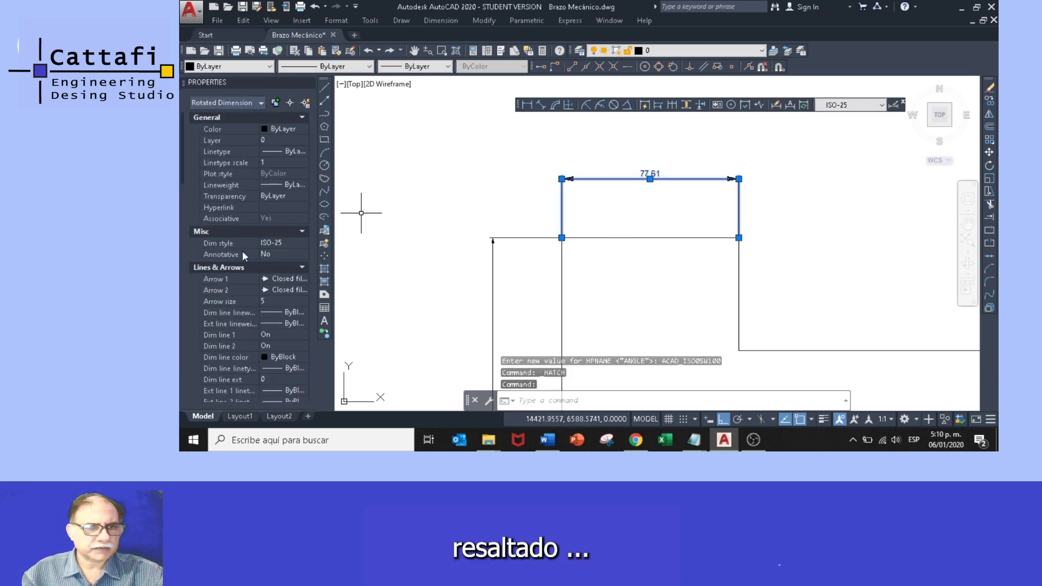
{"action": "scroll", "coordinate": [262, 275], "scroll_direction": "down", "scroll_amount": 6}
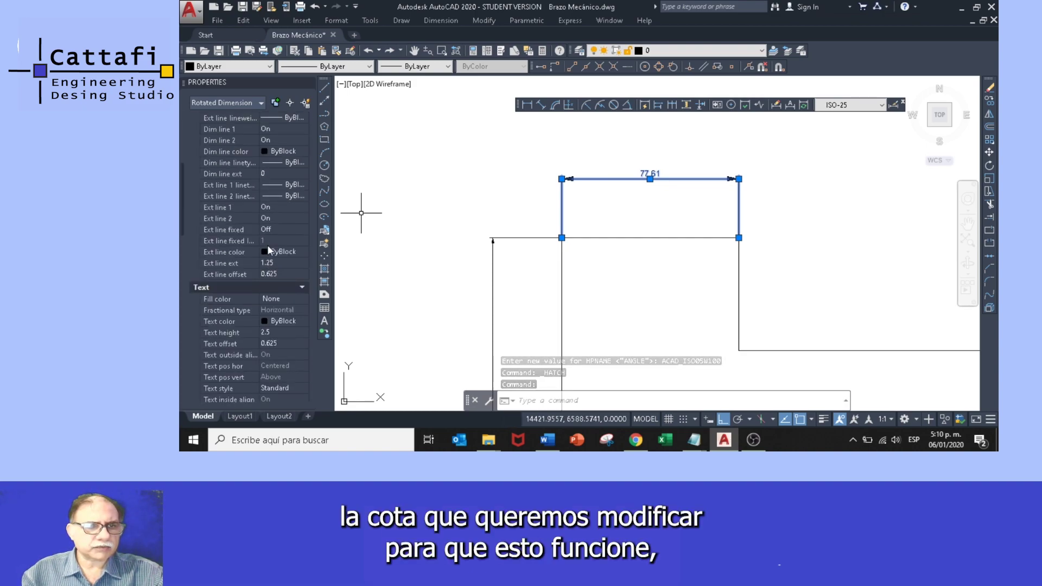
{"action": "left_click", "coordinate": [279, 333]}
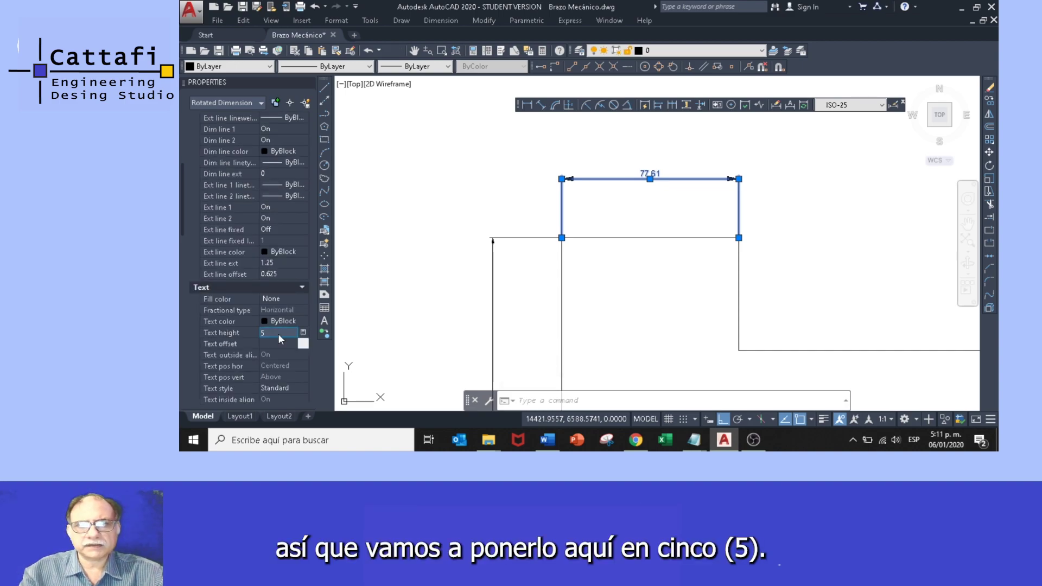
{"action": "type", "text": "5"}
{"action": "key", "text": "Tab"}
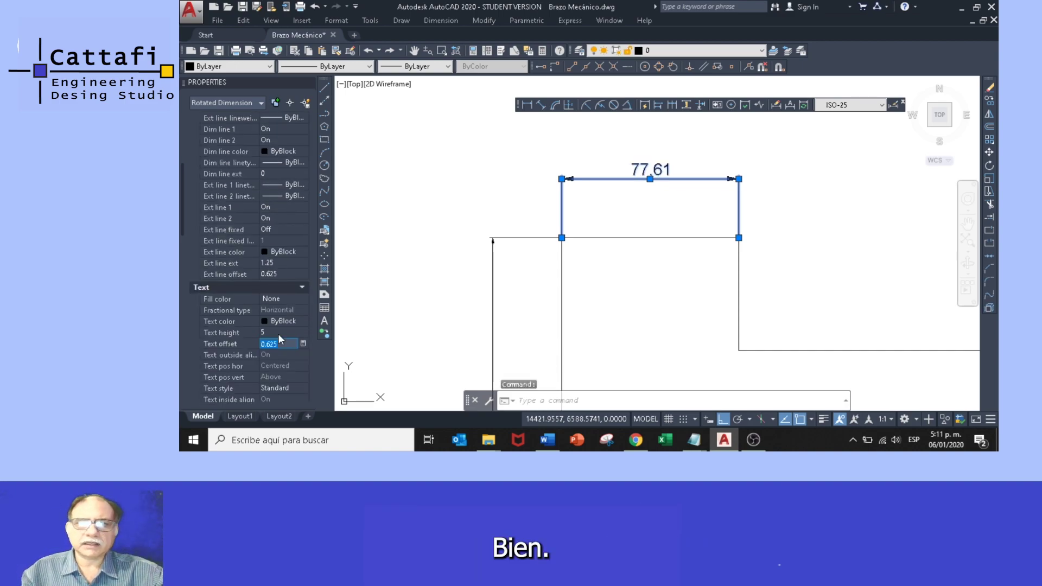
{"action": "scroll", "coordinate": [558, 291], "scroll_direction": "down", "scroll_amount": 3}
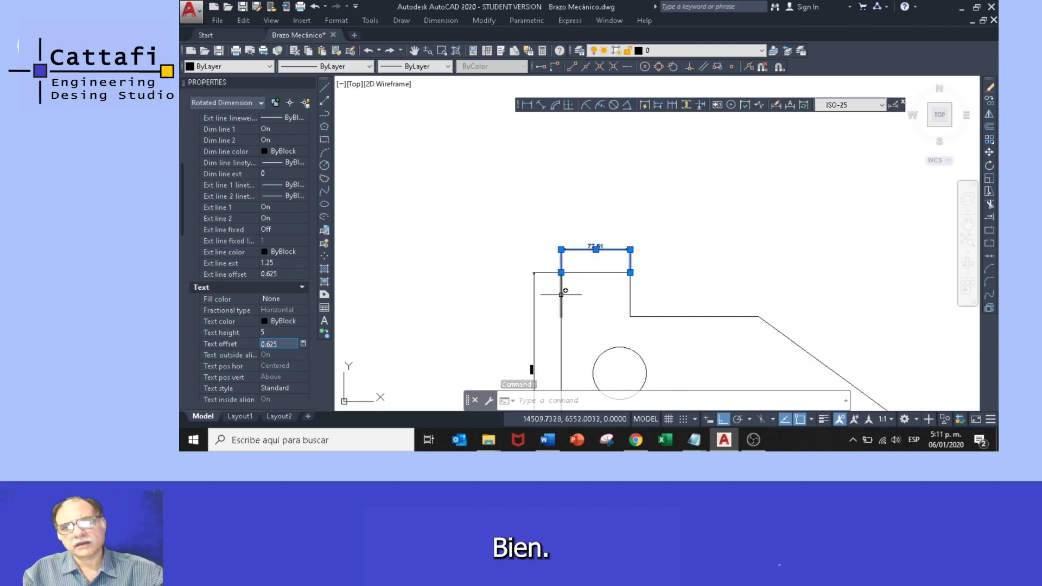
{"action": "scroll", "coordinate": [558, 296], "scroll_direction": "up", "scroll_amount": 2}
{"action": "middle_click_drag", "start_coordinate": [558, 295], "coordinate": [543, 229]}
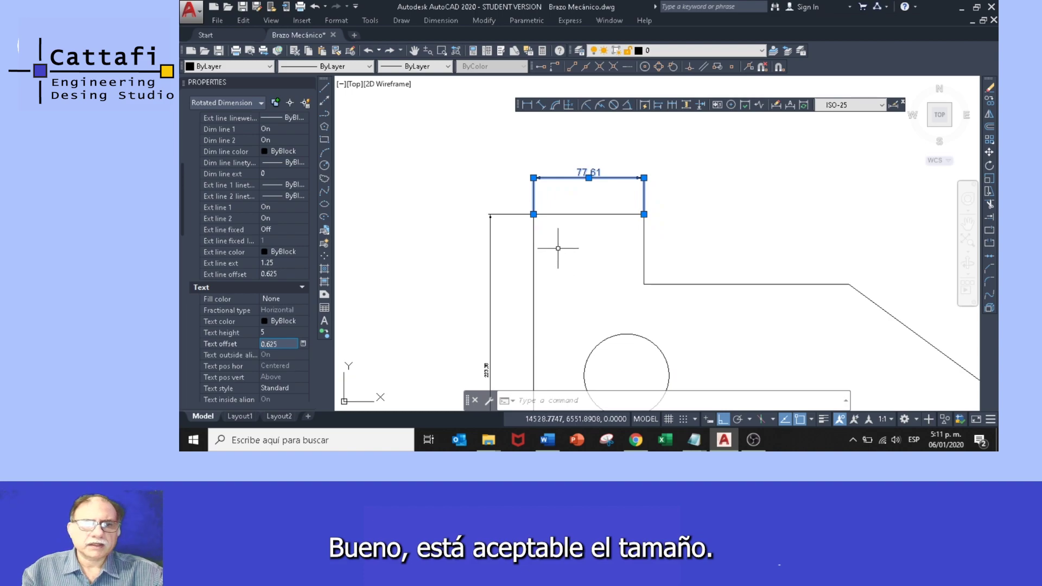
{"action": "key", "text": "Escape"}
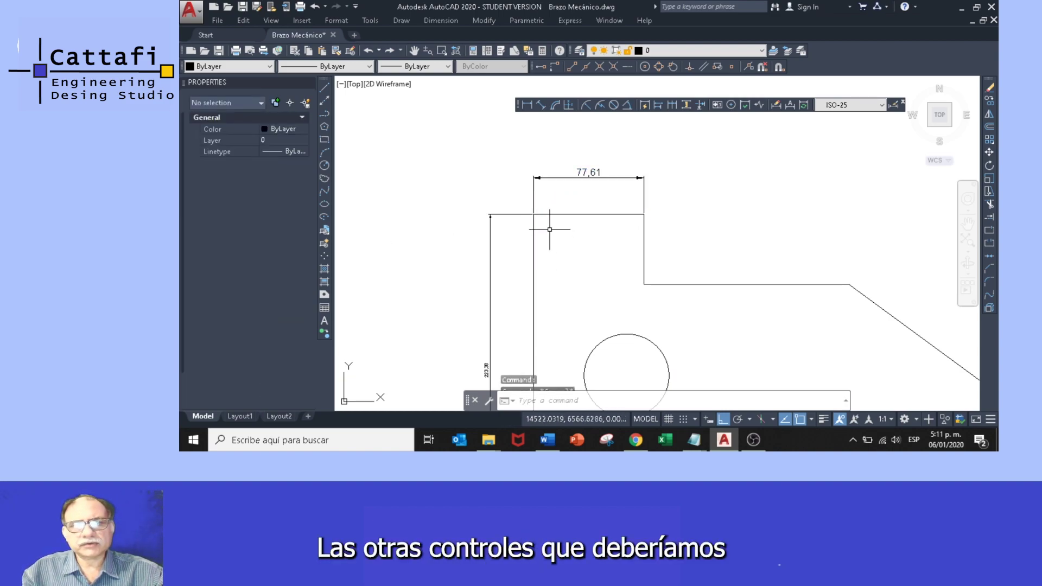
Set the top dimension's extension line extension to 2 and its extension line offset to 5.
{"action": "middle_click_drag", "start_coordinate": [556, 223], "coordinate": [565, 216]}
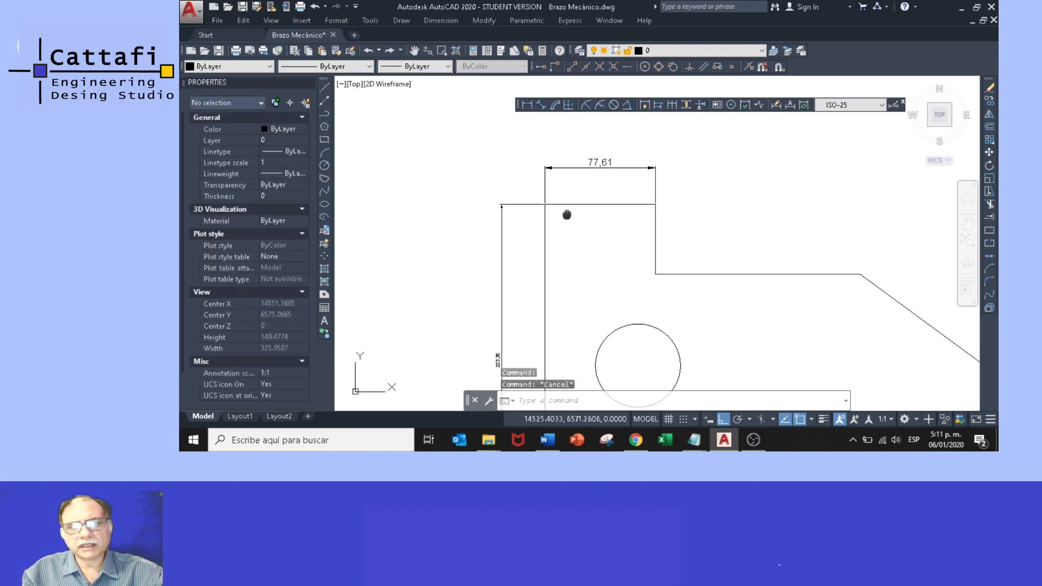
{"action": "scroll", "coordinate": [565, 212], "scroll_direction": "up", "scroll_amount": 2}
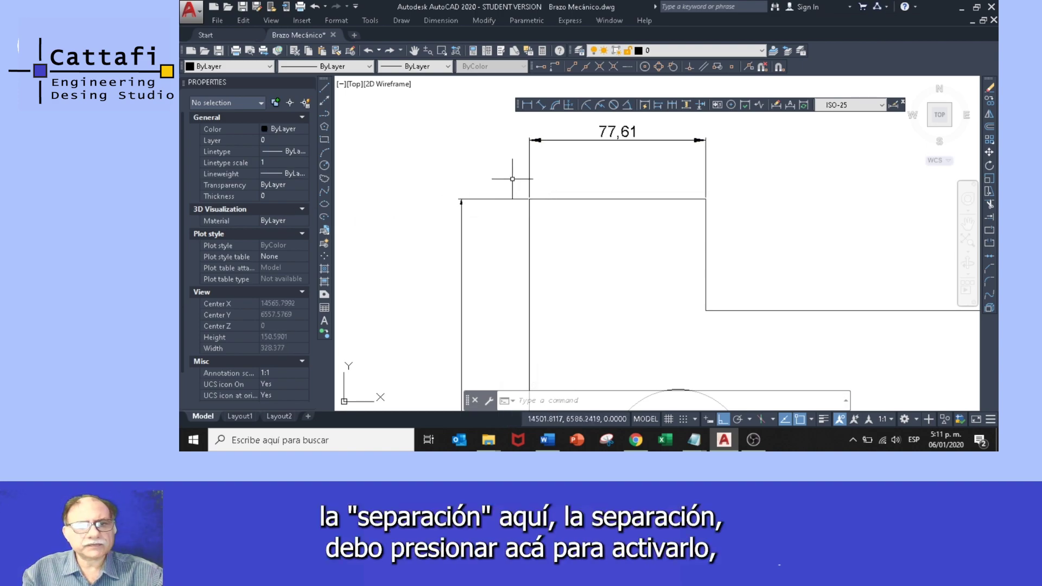
{"action": "left_click", "coordinate": [530, 179]}
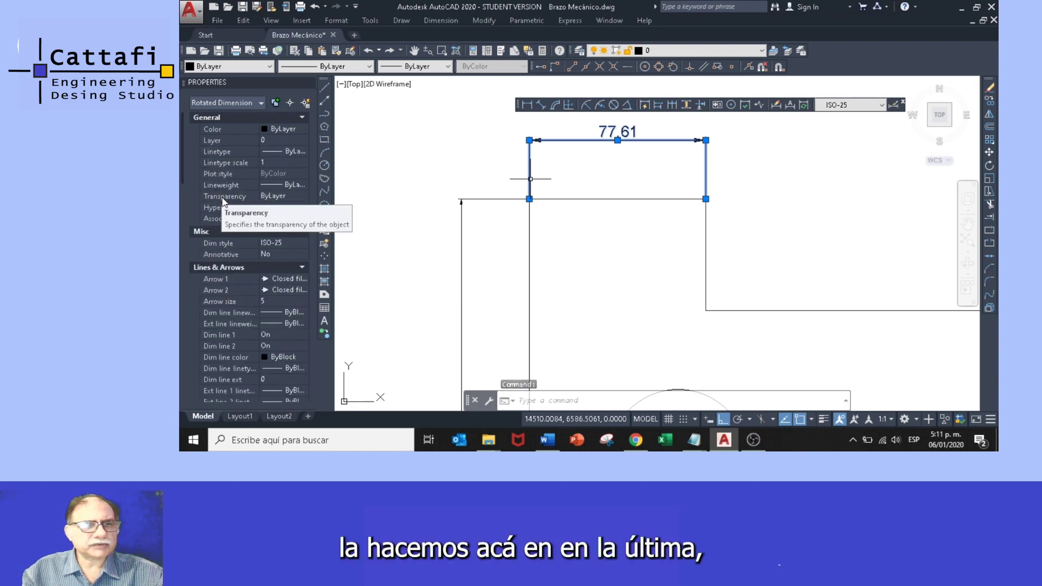
{"action": "scroll", "coordinate": [224, 201], "scroll_direction": "down", "scroll_amount": 8}
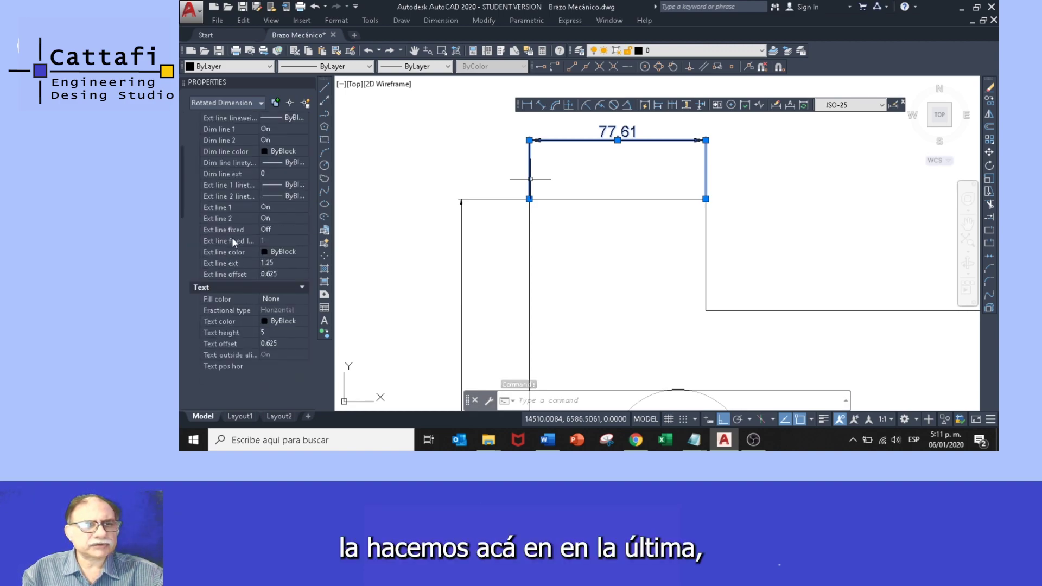
{"action": "left_click", "coordinate": [269, 263]}
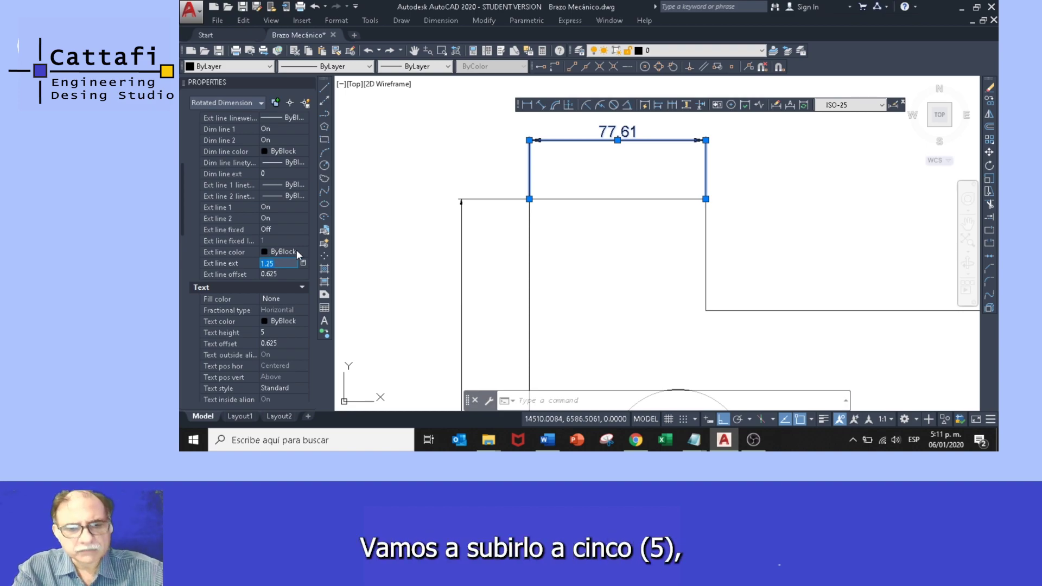
{"action": "key", "text": "Tab"}
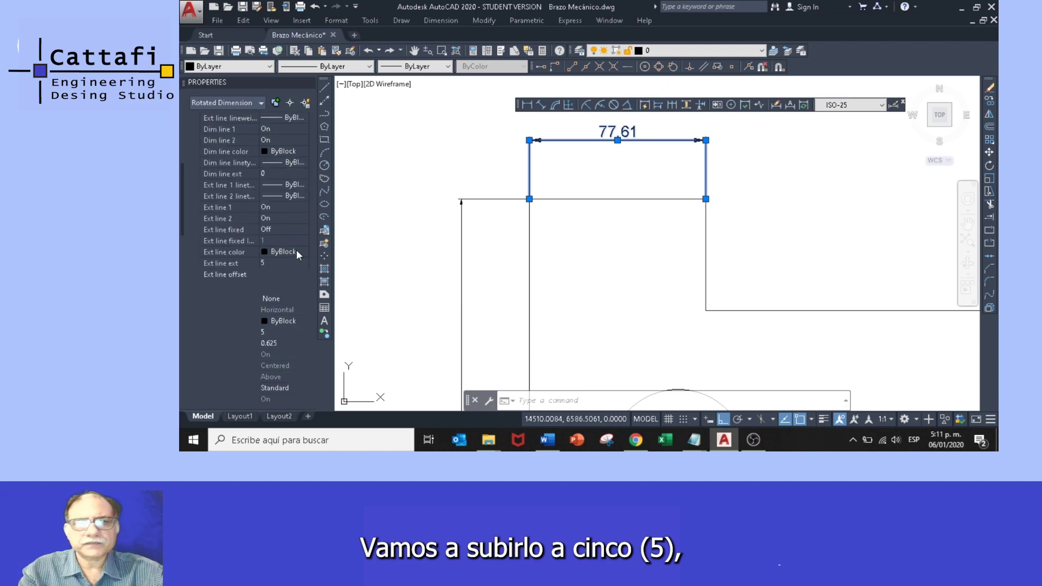
{"action": "left_click", "coordinate": [281, 262]}
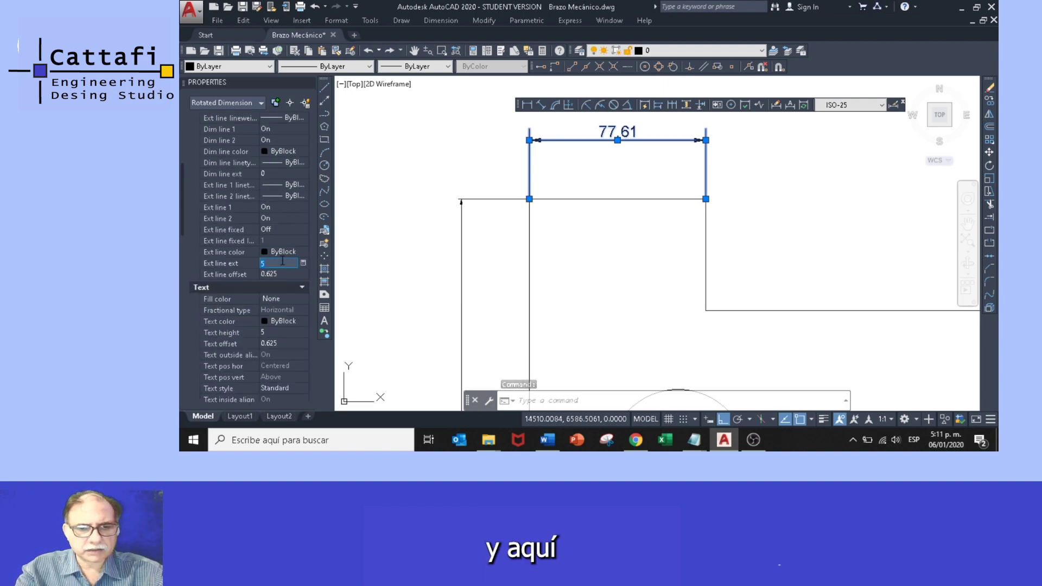
{"action": "type", "text": "2"}
{"action": "key", "text": "Tab"}
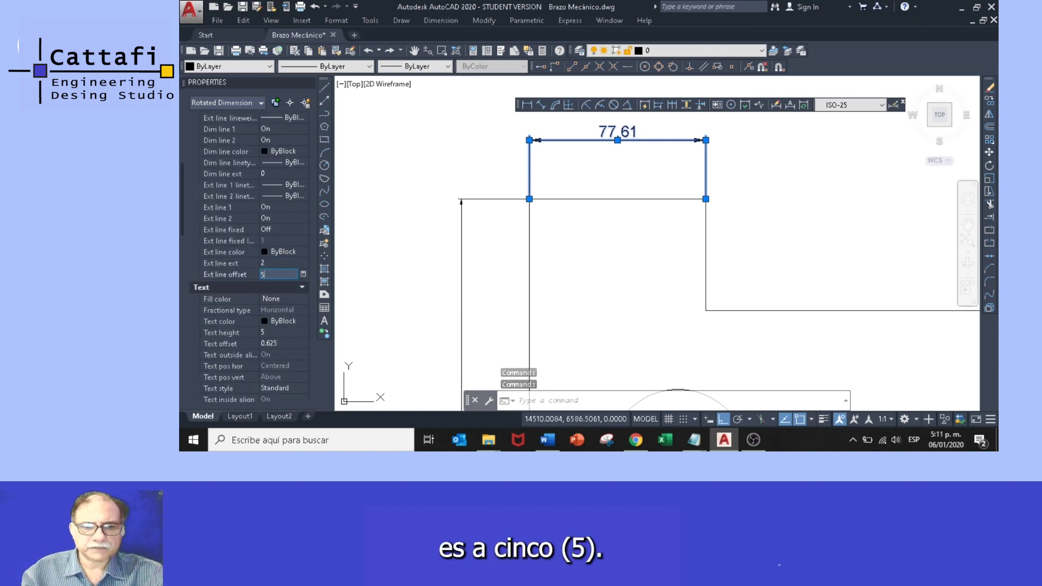
{"action": "key", "text": "Return"}
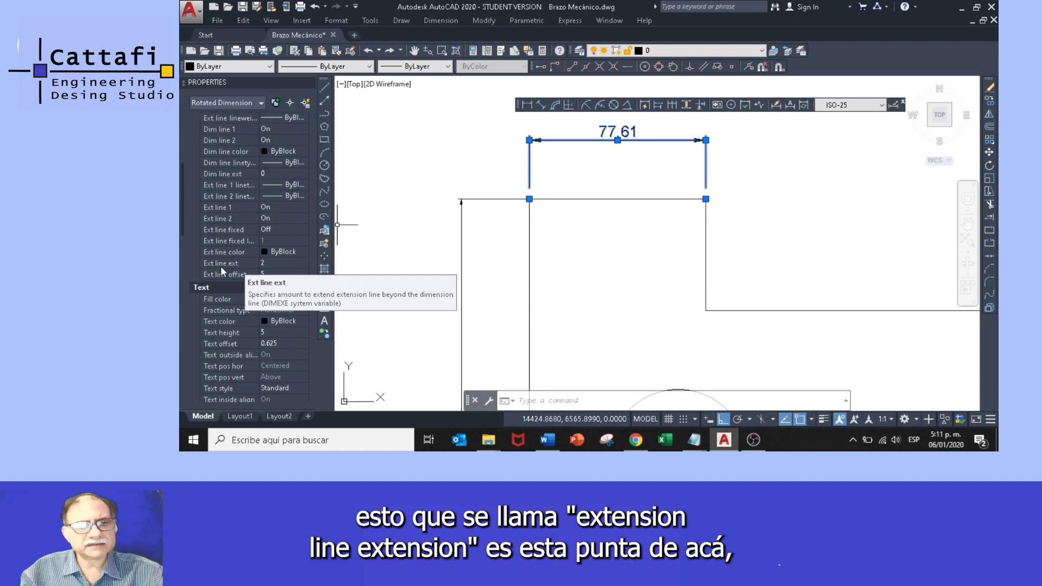
Inspect how far the top dimension's extension lines pass the dimension line and their separation from the plate's corners.
{"action": "scroll", "coordinate": [495, 203], "scroll_direction": "up", "scroll_amount": 4}
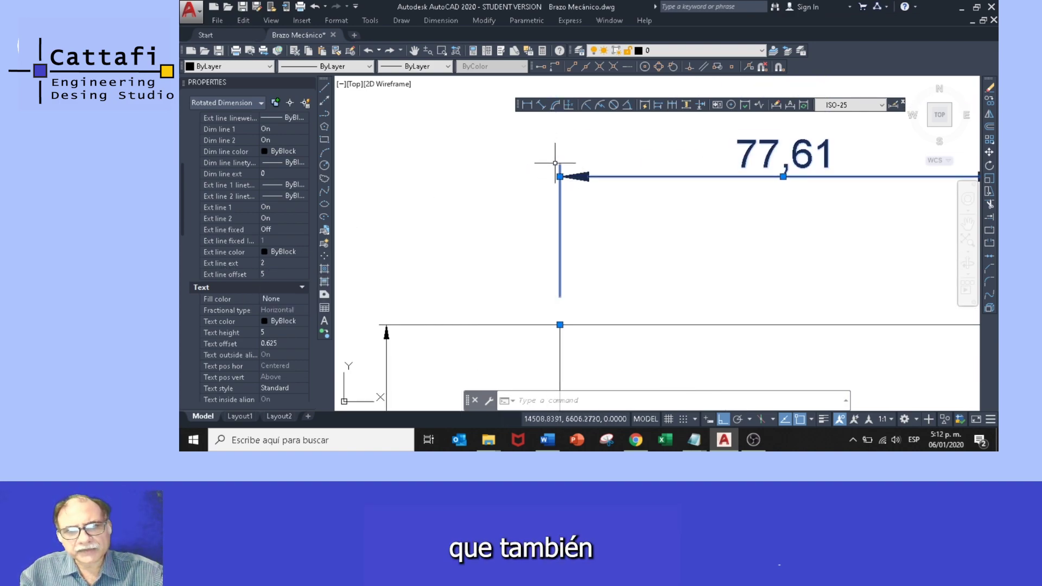
{"action": "key", "text": "Escape"}
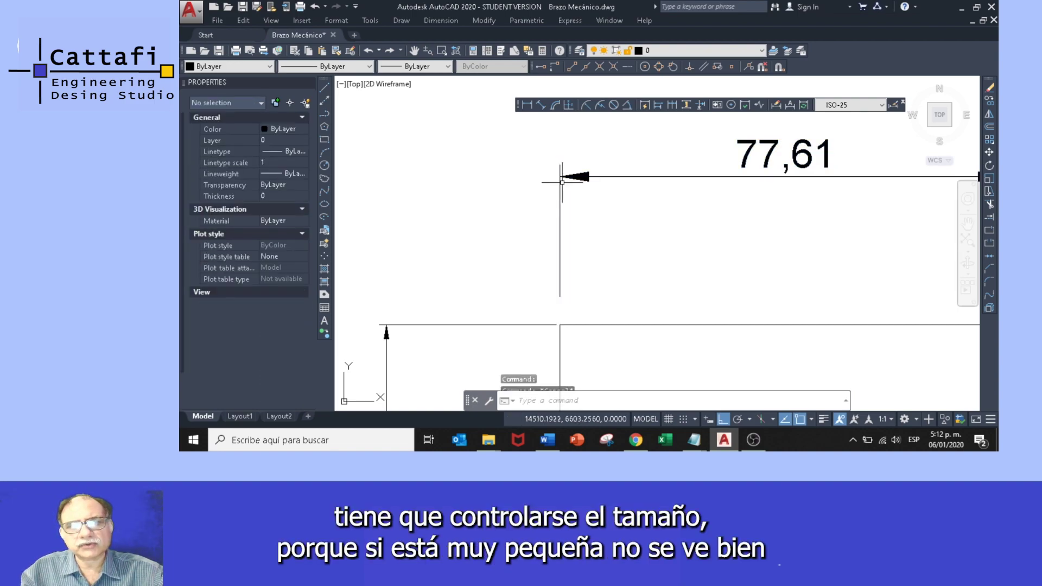
{"action": "scroll", "coordinate": [620, 229], "scroll_direction": "down", "scroll_amount": 2}
{"action": "middle_click_drag", "start_coordinate": [621, 229], "coordinate": [542, 189]}
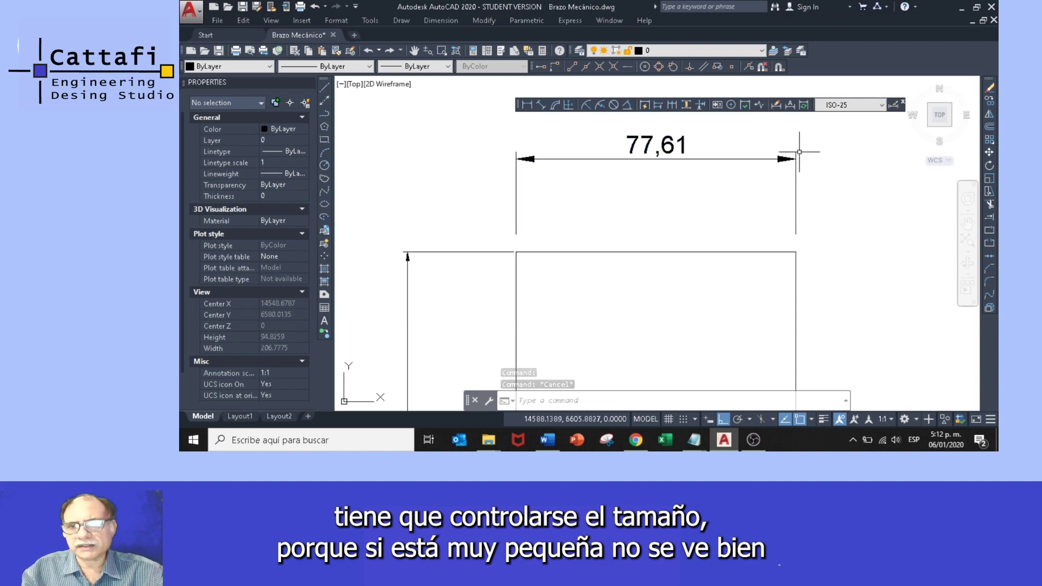
{"action": "middle_click_drag", "start_coordinate": [770, 173], "coordinate": [749, 180]}
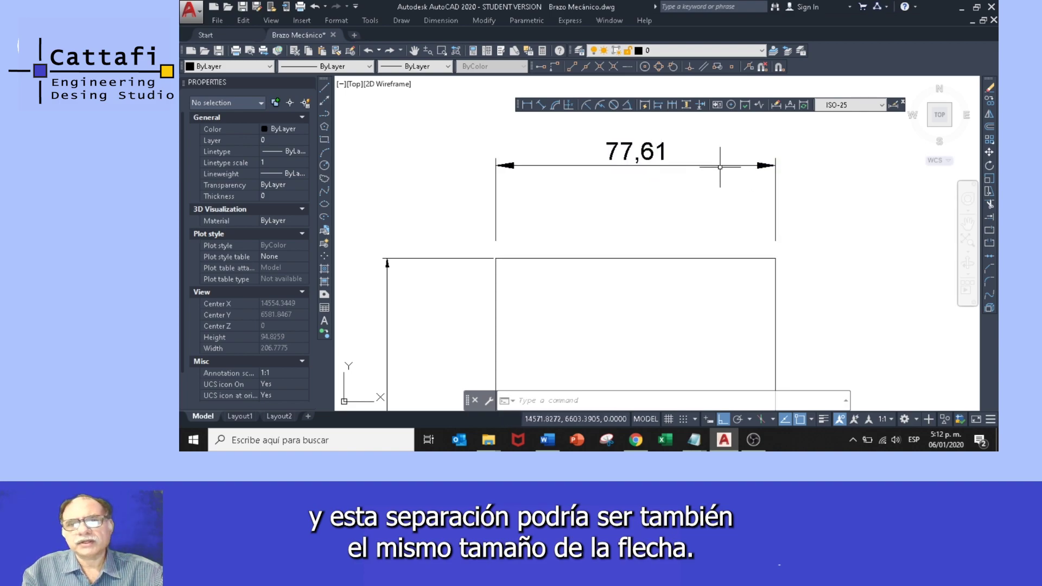
{"action": "scroll", "coordinate": [734, 188], "scroll_direction": "down", "scroll_amount": 2}
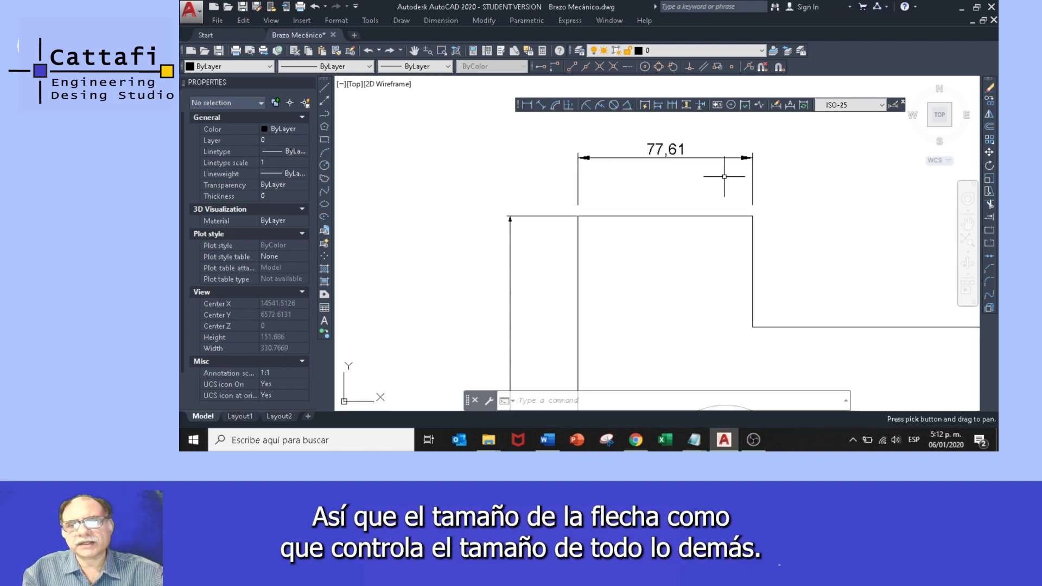
Match the properties of the dimension above the short top edge onto the vertical dimension beside the plate's left edge.
{"action": "middle_click_drag", "start_coordinate": [737, 171], "coordinate": [697, 170]}
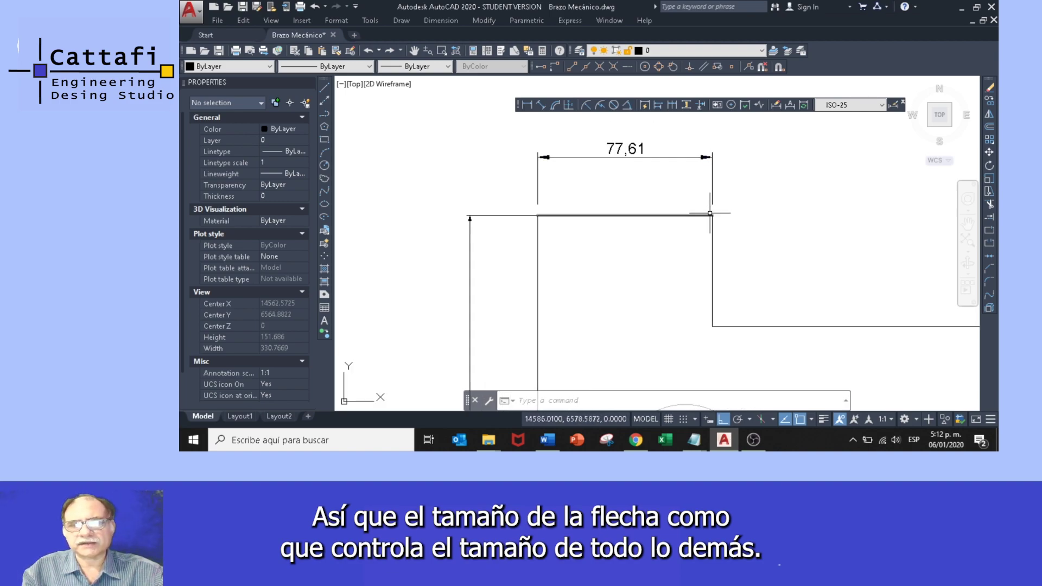
{"action": "scroll", "coordinate": [626, 236], "scroll_direction": "down", "scroll_amount": 2}
{"action": "mouse_move", "coordinate": [623, 249]}
{"action": "middle_mouse_down"}
{"action": "mouse_move", "coordinate": [616, 212]}
{"action": "mouse_move", "coordinate": [584, 239]}
{"action": "mouse_move", "coordinate": [583, 221]}
{"action": "middle_mouse_up"}
{"action": "scroll", "coordinate": [587, 240], "scroll_direction": "down", "scroll_amount": 2}
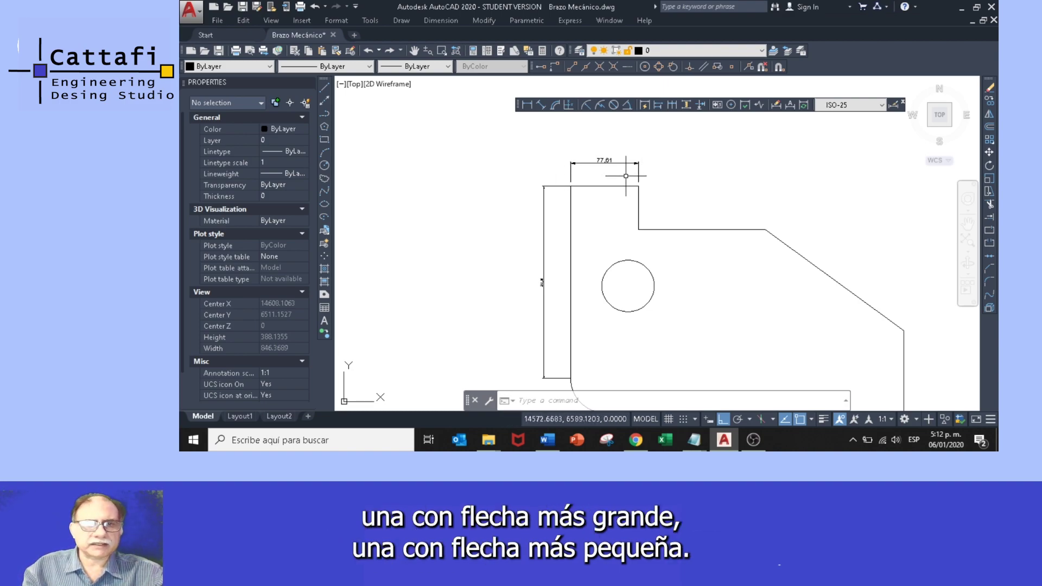
{"action": "middle_click_drag", "start_coordinate": [625, 176], "coordinate": [606, 161]}
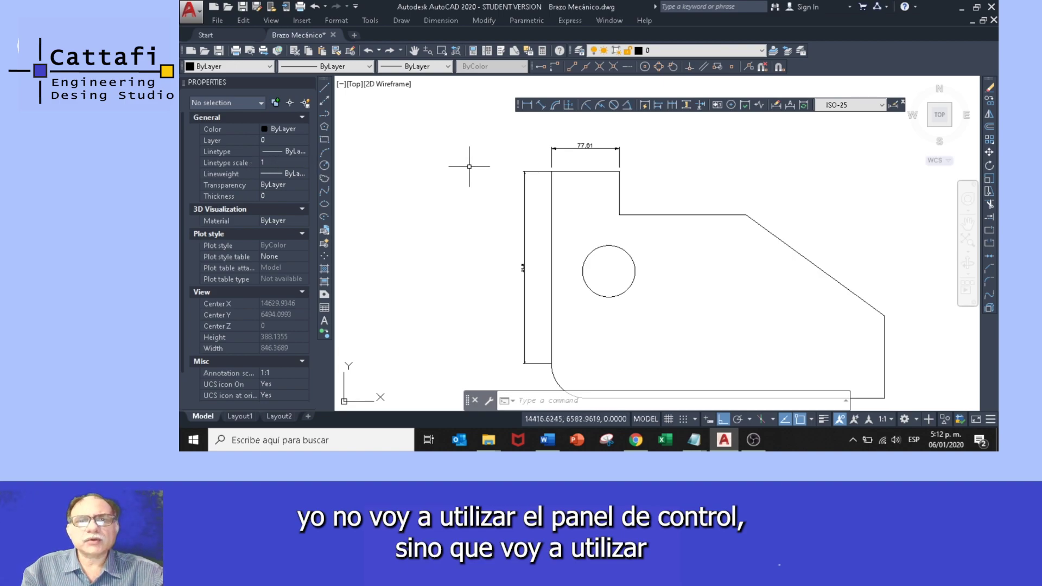
{"action": "left_click", "coordinate": [337, 50]}
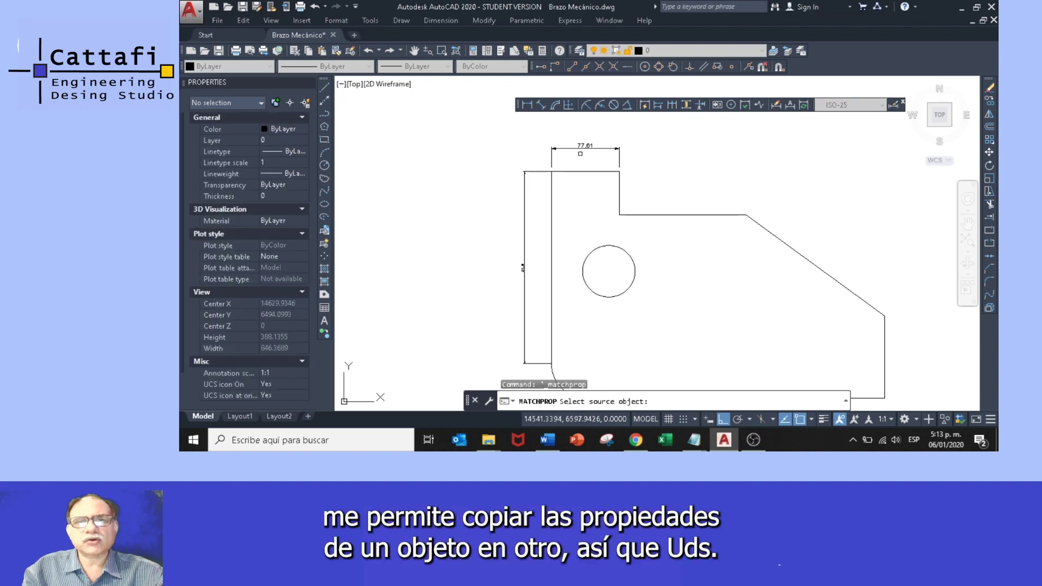
{"action": "left_click", "coordinate": [569, 148]}
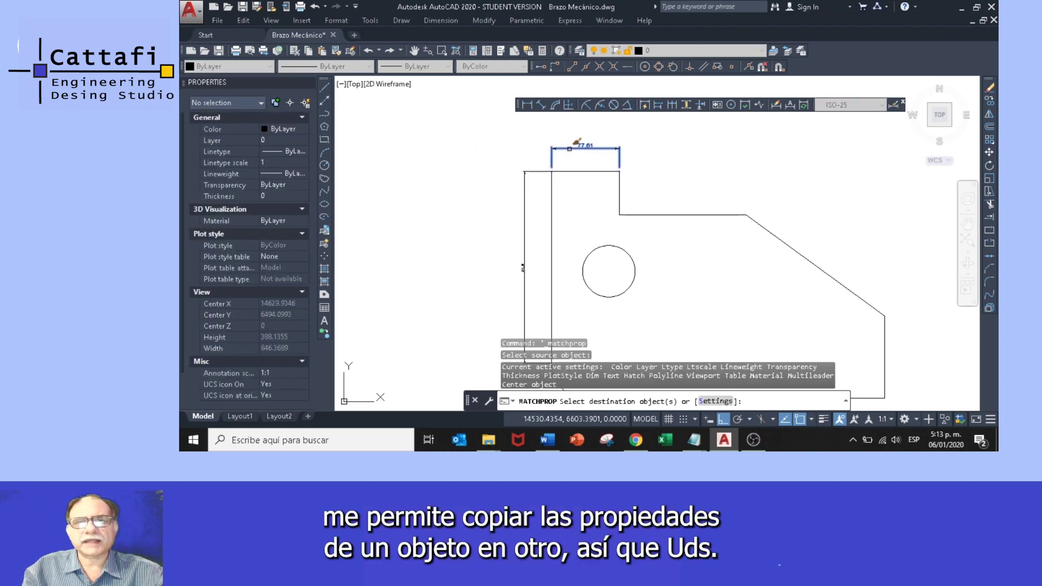
{"action": "left_click", "coordinate": [525, 183]}
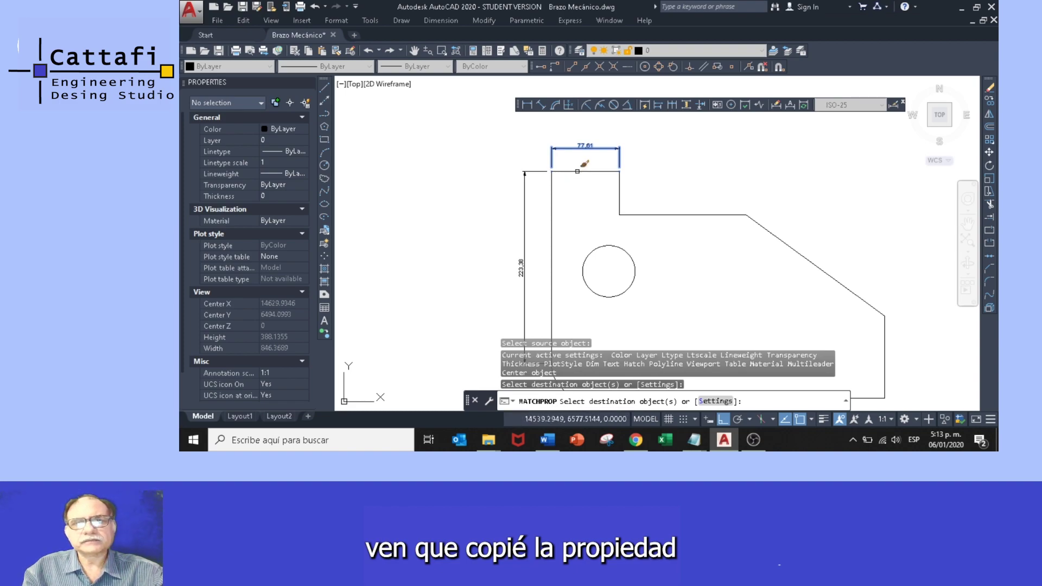
{"action": "key", "text": "Escape"}
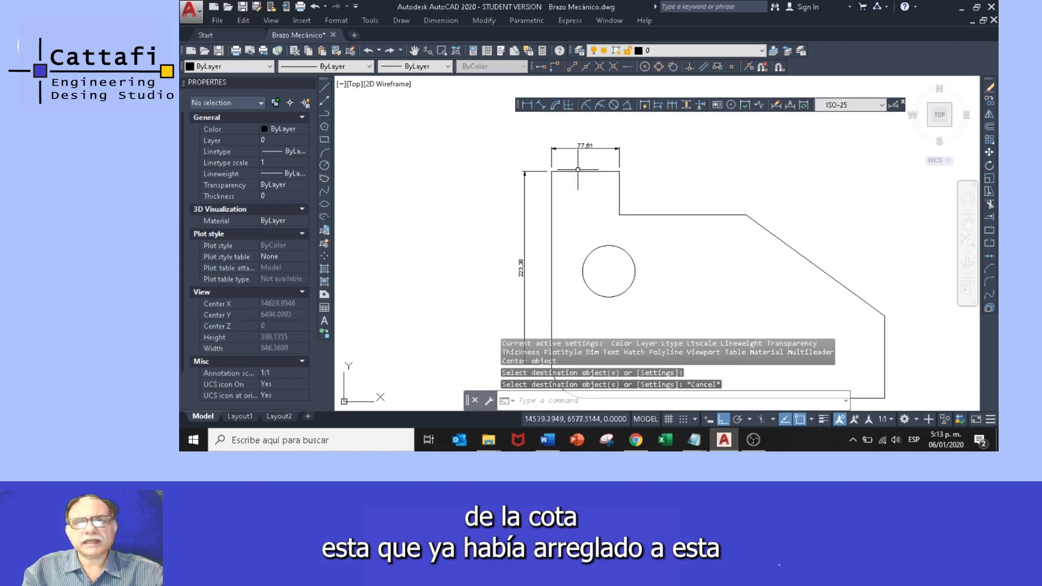
Close the Properties palette to free up the drawing area around the plate.
{"action": "middle_click_drag", "start_coordinate": [574, 178], "coordinate": [572, 159]}
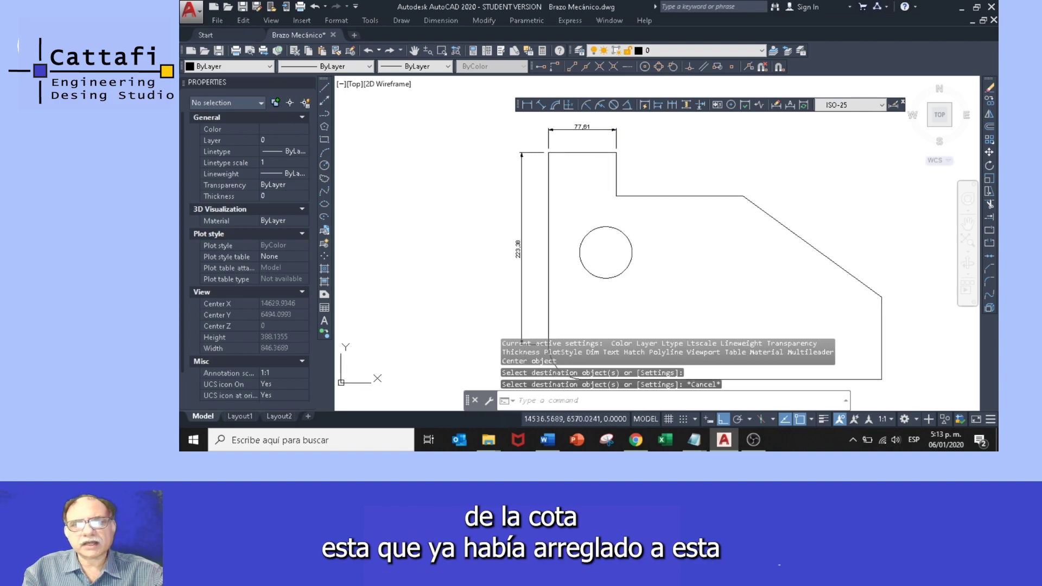
{"action": "middle_click_drag", "start_coordinate": [525, 228], "coordinate": [469, 229]}
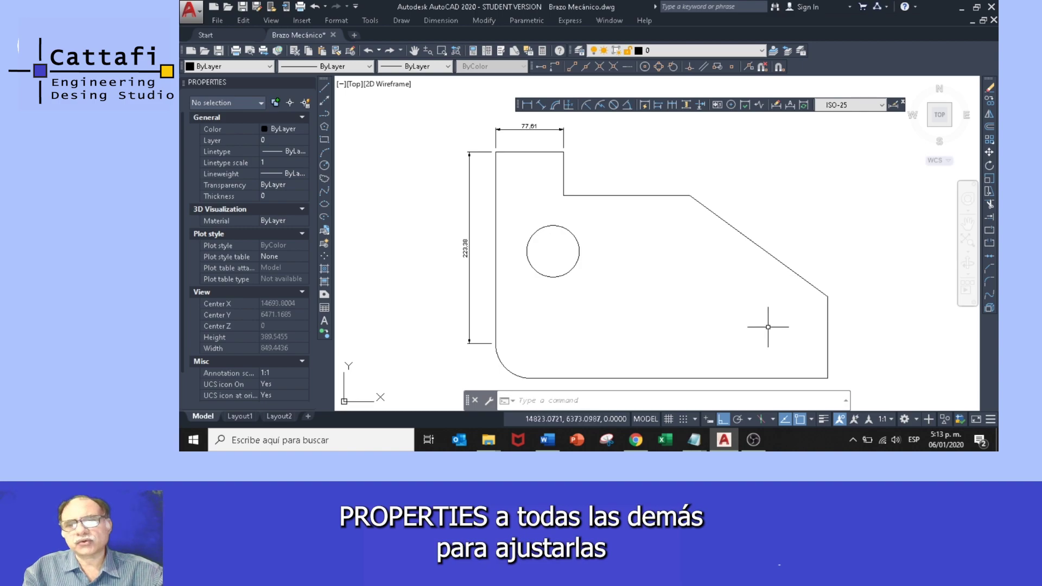
{"action": "scroll", "coordinate": [757, 323], "scroll_direction": "down", "scroll_amount": 3}
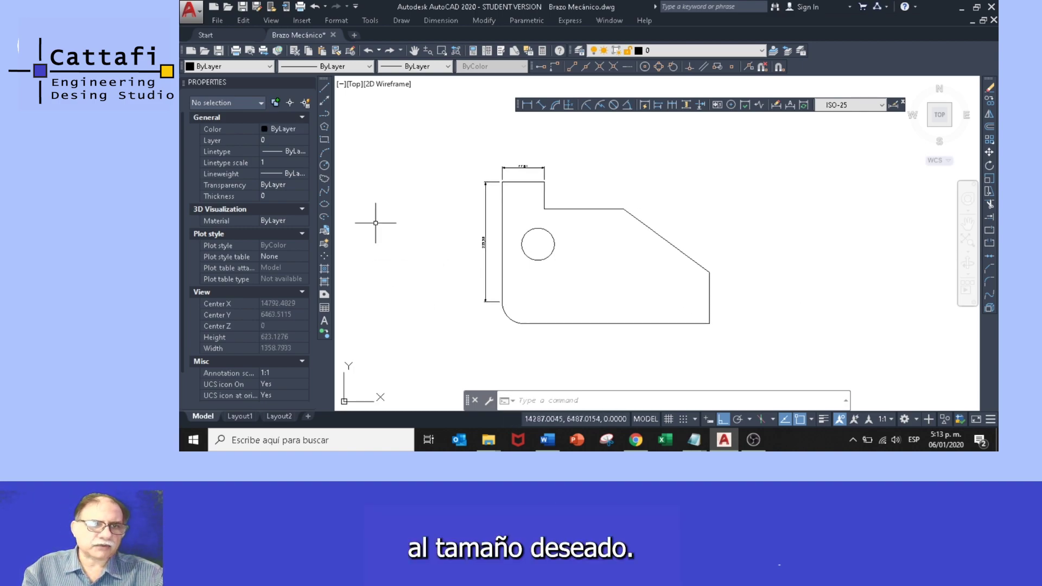
{"action": "left_click", "coordinate": [310, 83]}
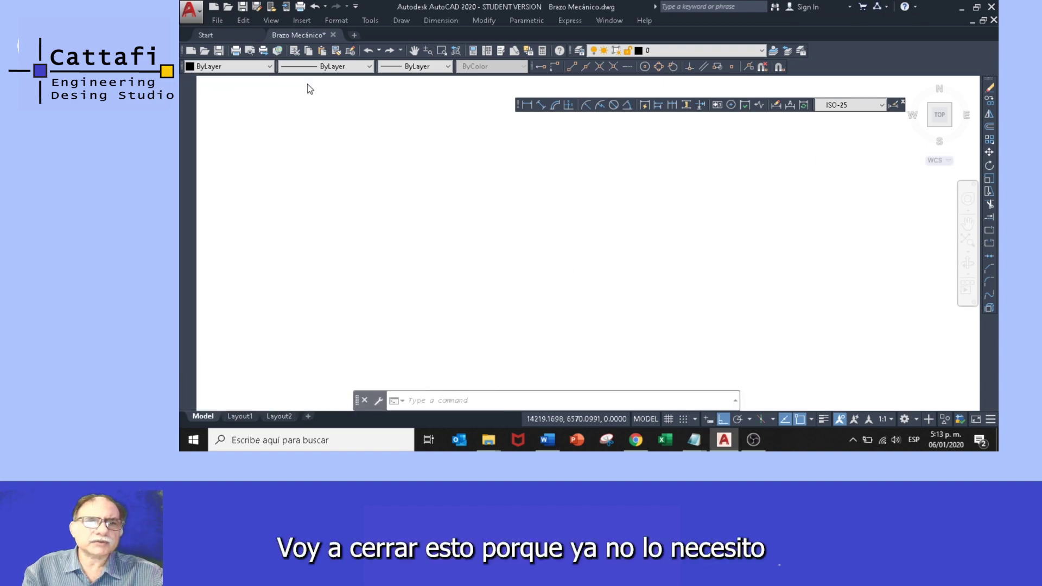
{"action": "scroll", "coordinate": [366, 190], "scroll_direction": "up", "scroll_amount": 2}
{"action": "mouse_move", "coordinate": [400, 205]}
{"action": "middle_mouse_down"}
{"action": "mouse_move", "coordinate": [328, 167]}
{"action": "mouse_move", "coordinate": [352, 178]}
{"action": "mouse_move", "coordinate": [356, 196]}
{"action": "middle_mouse_up"}
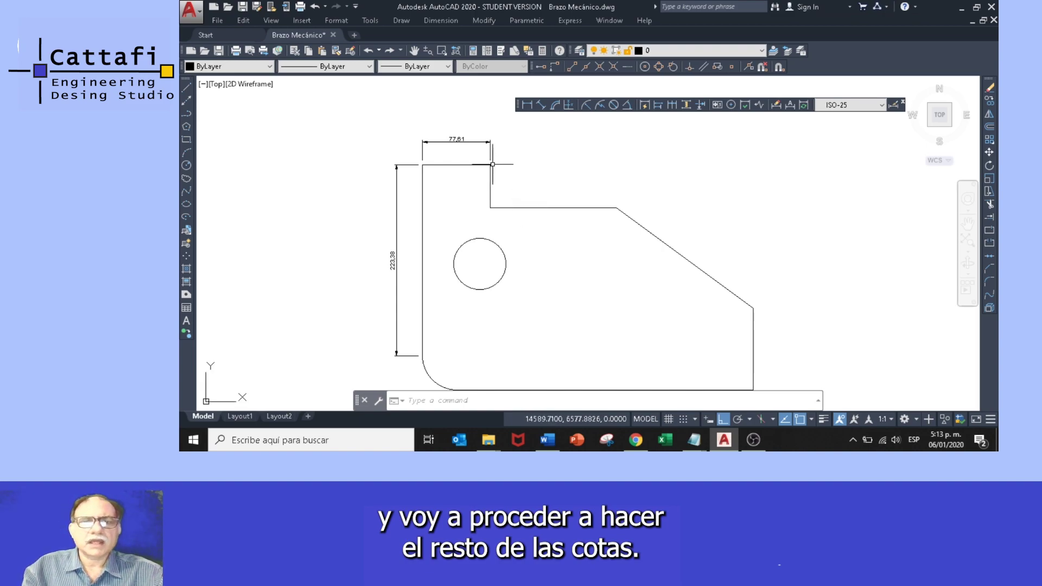
Place an aligned dimension along the plate's sloped edge, outside the contour and parallel to that edge.
{"action": "middle_click_drag", "start_coordinate": [607, 221], "coordinate": [558, 217]}
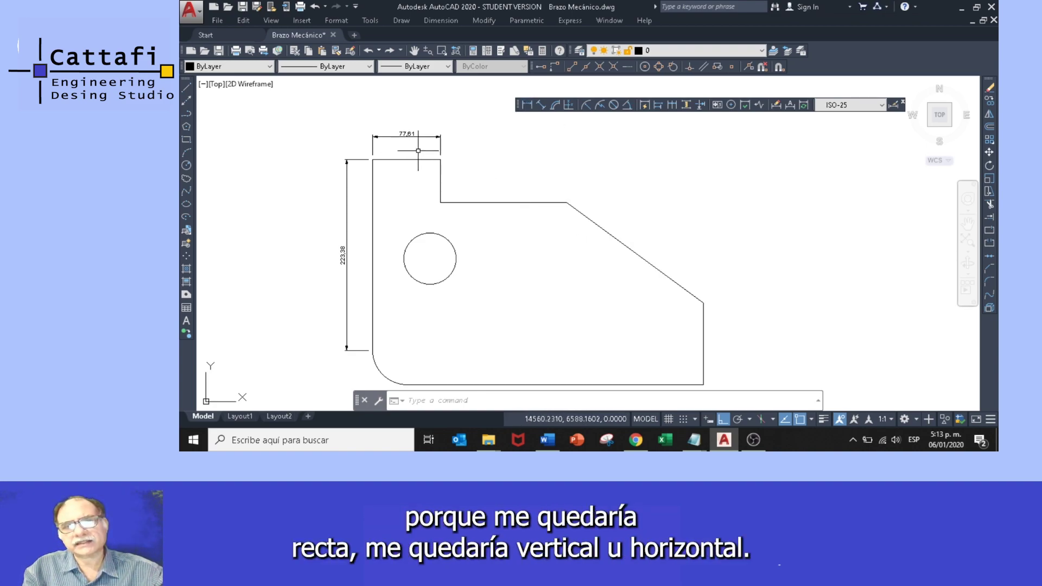
{"action": "left_click", "coordinate": [540, 106]}
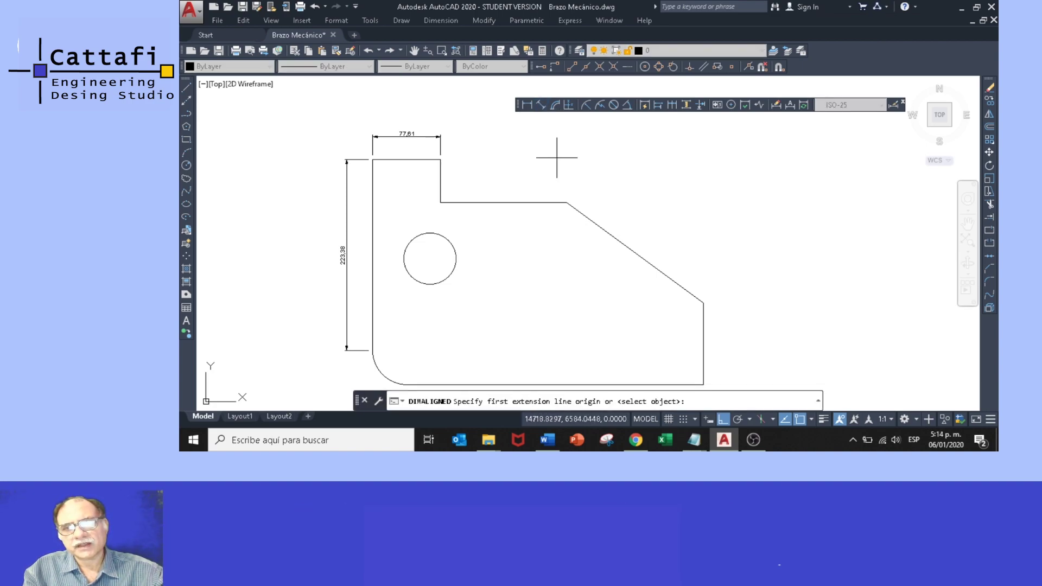
{"action": "left_click", "coordinate": [566, 202]}
{"action": "left_click", "coordinate": [704, 302]}
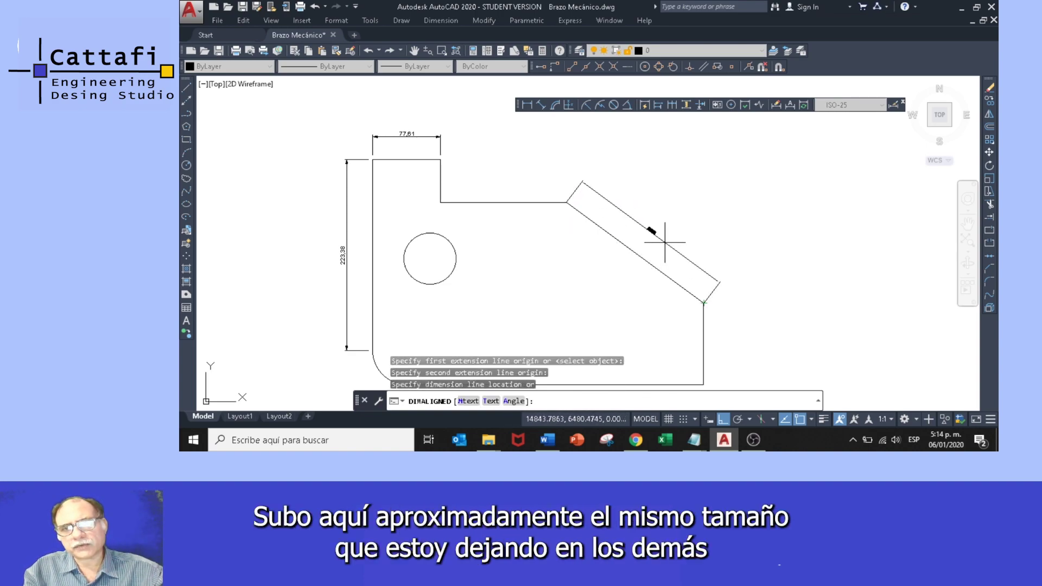
{"action": "left_click", "coordinate": [665, 242]}
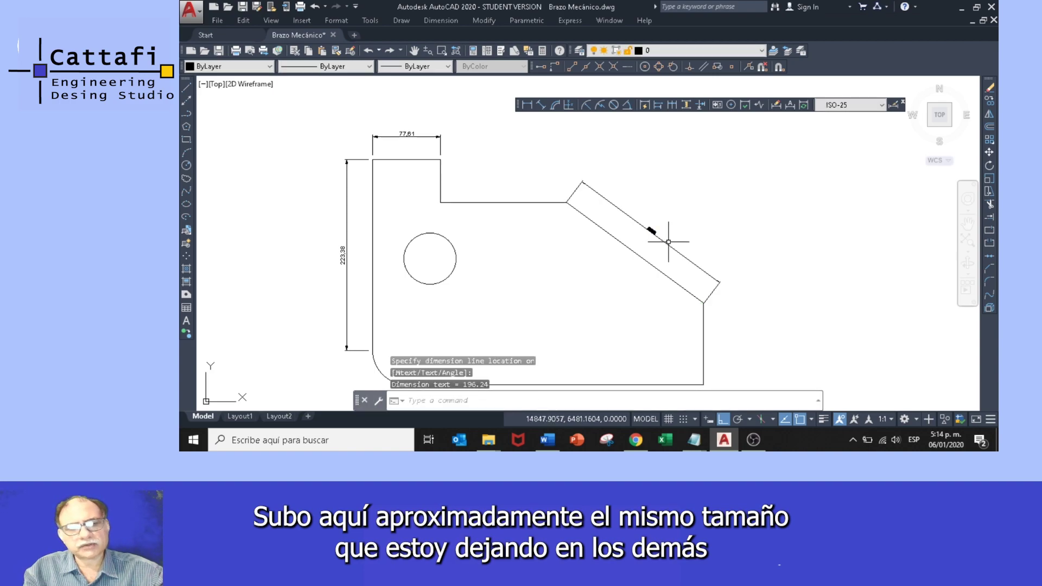
{"action": "key", "text": "Escape"}
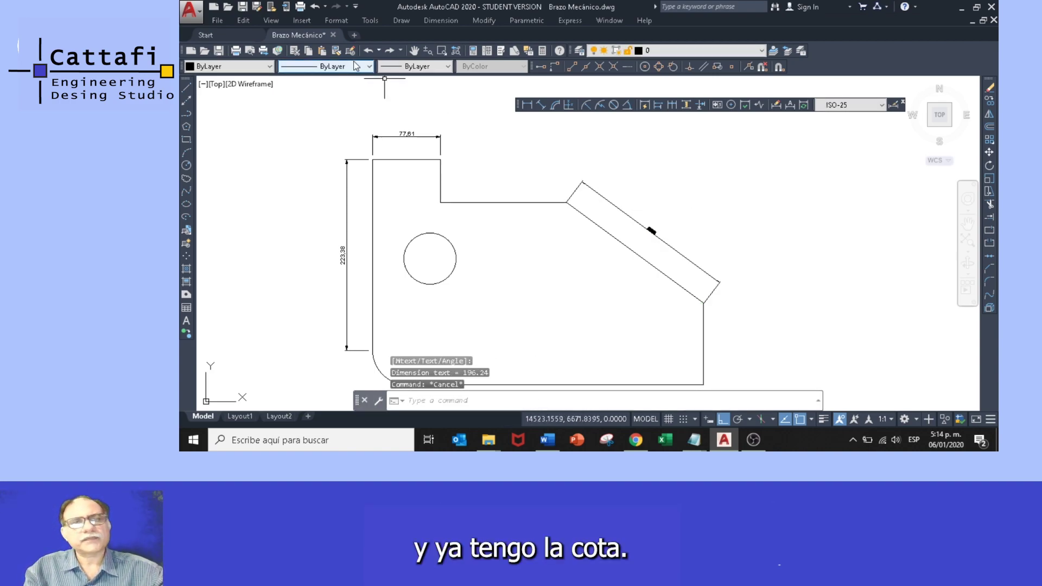
Match the properties of the dimension above the short top edge onto the sloped edge's aligned dimension.
{"action": "left_click", "coordinate": [337, 51]}
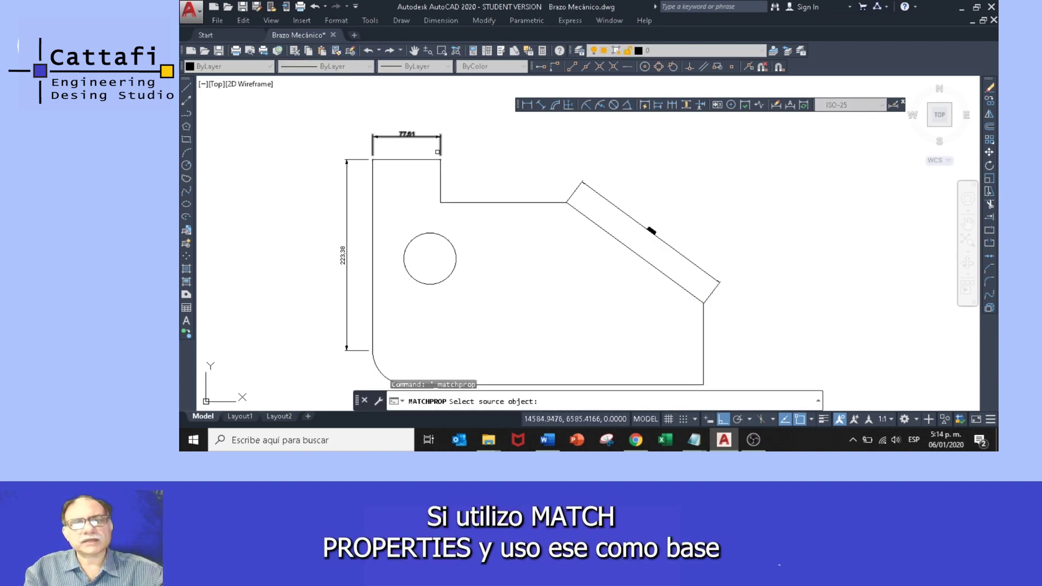
{"action": "left_click", "coordinate": [426, 136]}
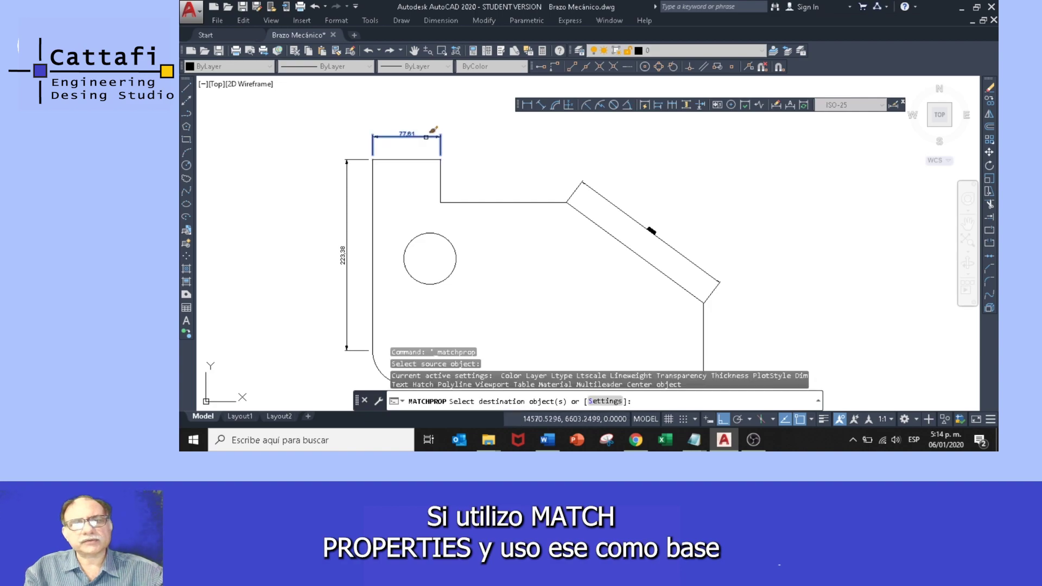
{"action": "left_click", "coordinate": [578, 188]}
{"action": "key", "text": "Escape"}
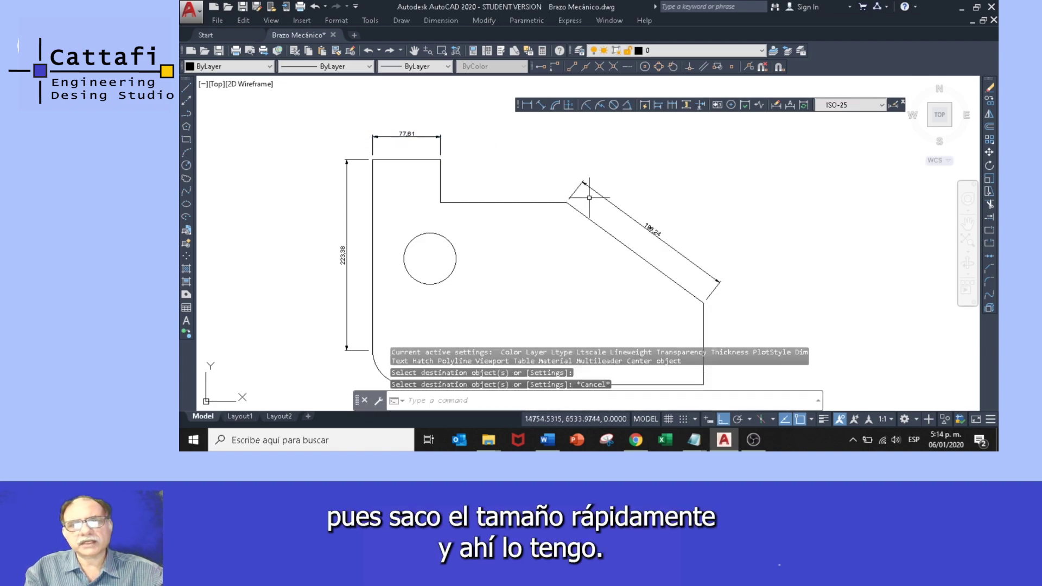
{"action": "key", "text": "Escape"}
Add a diameter dimension to the plate's circle, inclined with its text just outside the circle's upper right.
{"action": "middle_click_drag", "start_coordinate": [631, 226], "coordinate": [637, 209]}
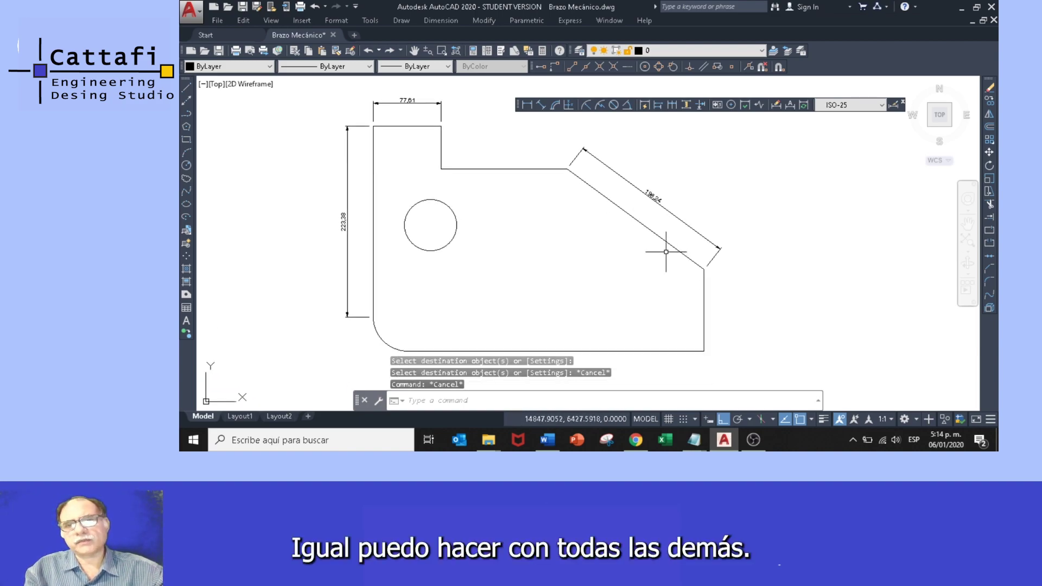
{"action": "middle_click_drag", "start_coordinate": [669, 244], "coordinate": [633, 229]}
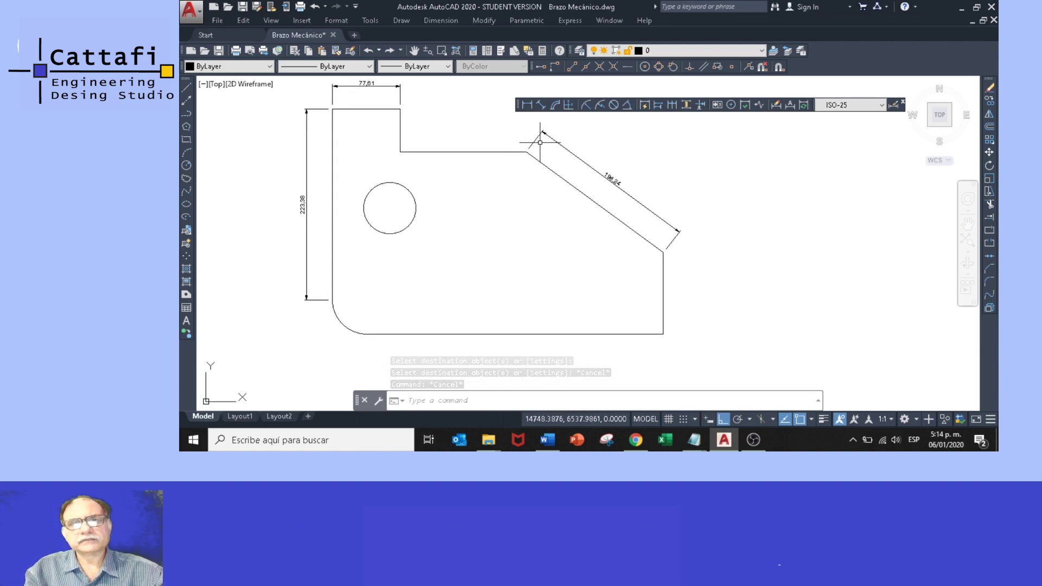
{"action": "middle_click_drag", "start_coordinate": [539, 235], "coordinate": [573, 238]}
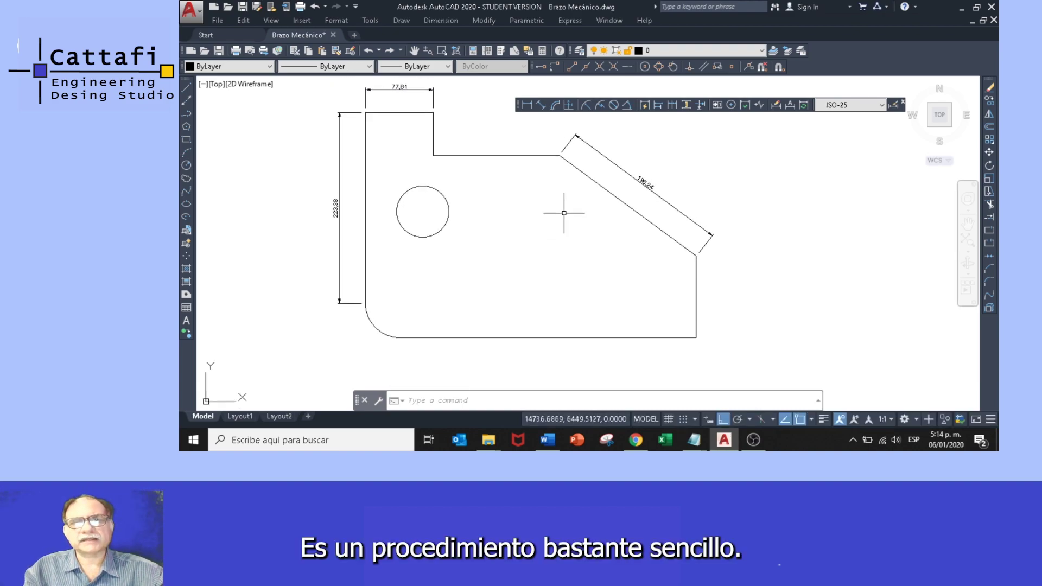
{"action": "left_click", "coordinate": [613, 105]}
{"action": "left_click", "coordinate": [440, 194]}
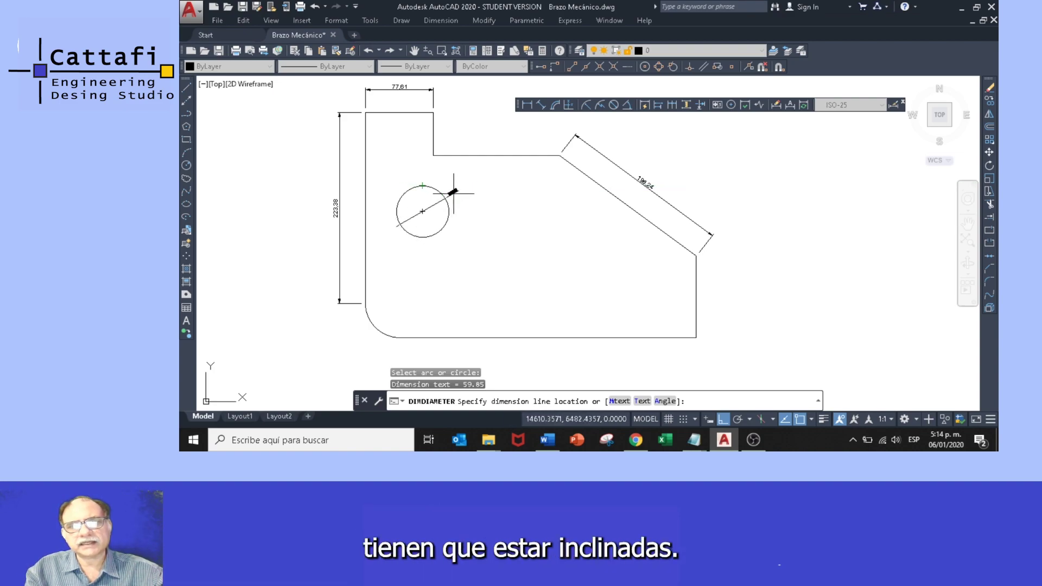
{"action": "left_click", "coordinate": [457, 192]}
{"action": "key", "text": "Escape"}
{"action": "key", "text": "Escape"}
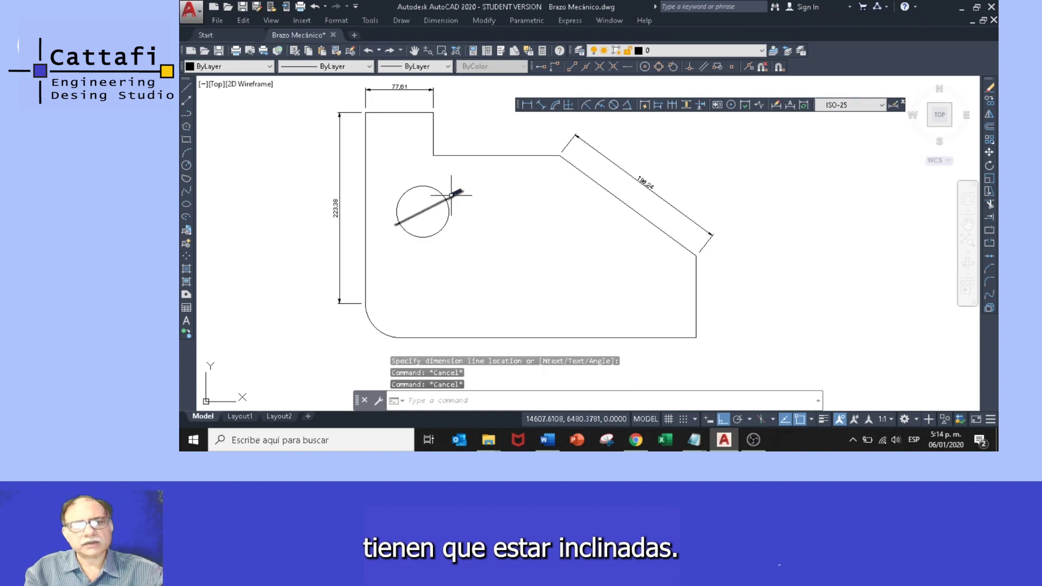
Match the properties of the sloped edge's aligned dimension onto the circle's diameter dimension.
{"action": "left_click", "coordinate": [336, 52]}
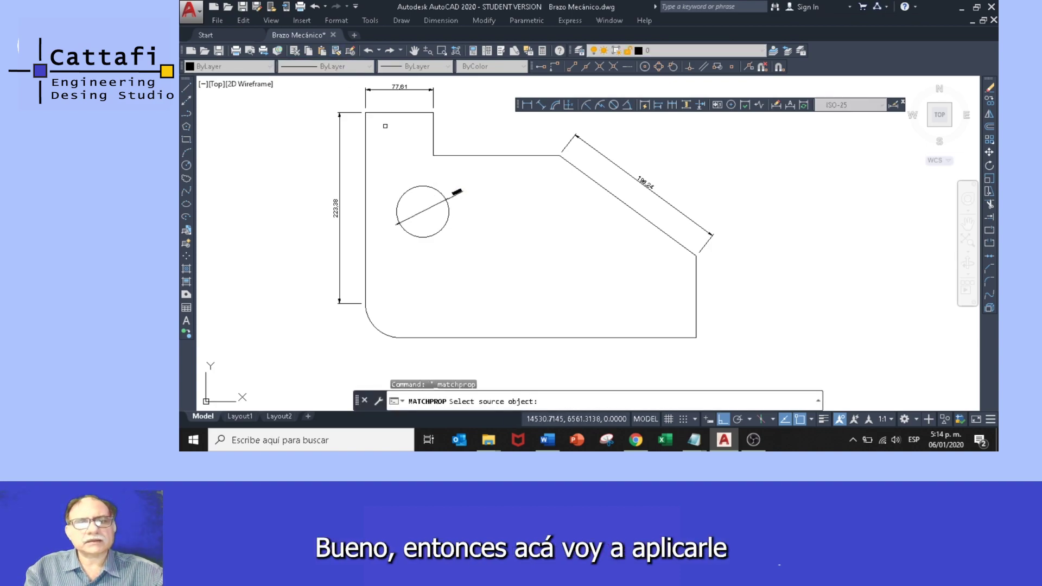
{"action": "left_click", "coordinate": [563, 158]}
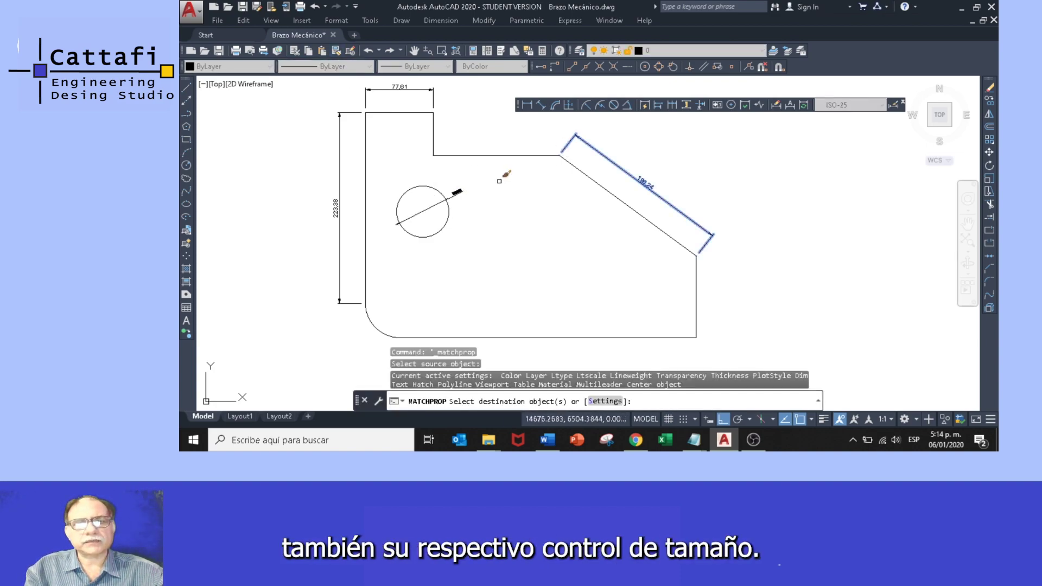
{"action": "left_click", "coordinate": [459, 193]}
{"action": "key", "text": "Escape"}
{"action": "scroll", "coordinate": [475, 220], "scroll_direction": "up", "scroll_amount": 3}
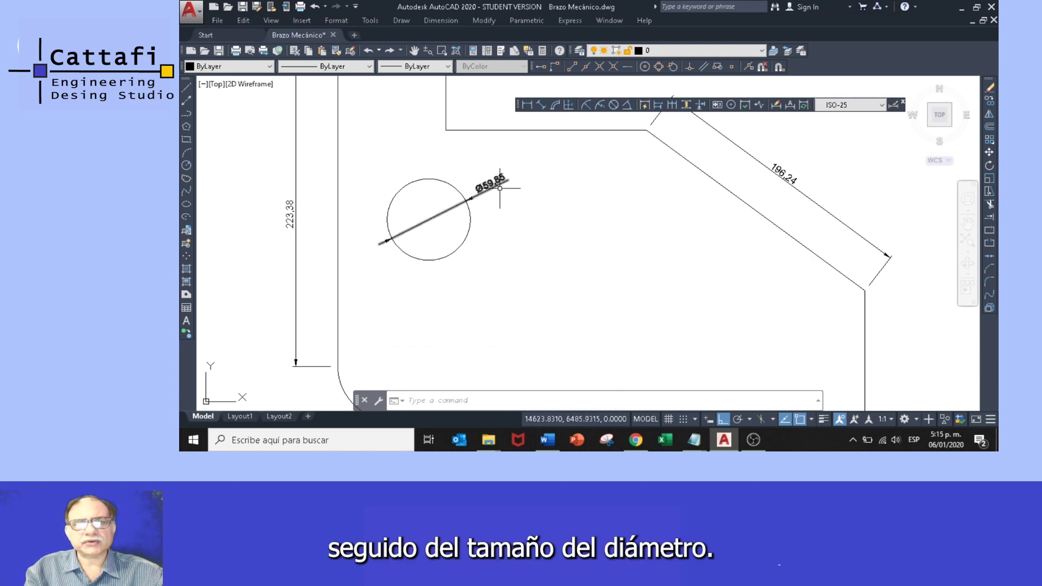
Add a radius dimension to the plate's rounded lower-left corner, with its text outside the contour.
{"action": "scroll", "coordinate": [529, 212], "scroll_direction": "down", "scroll_amount": 4}
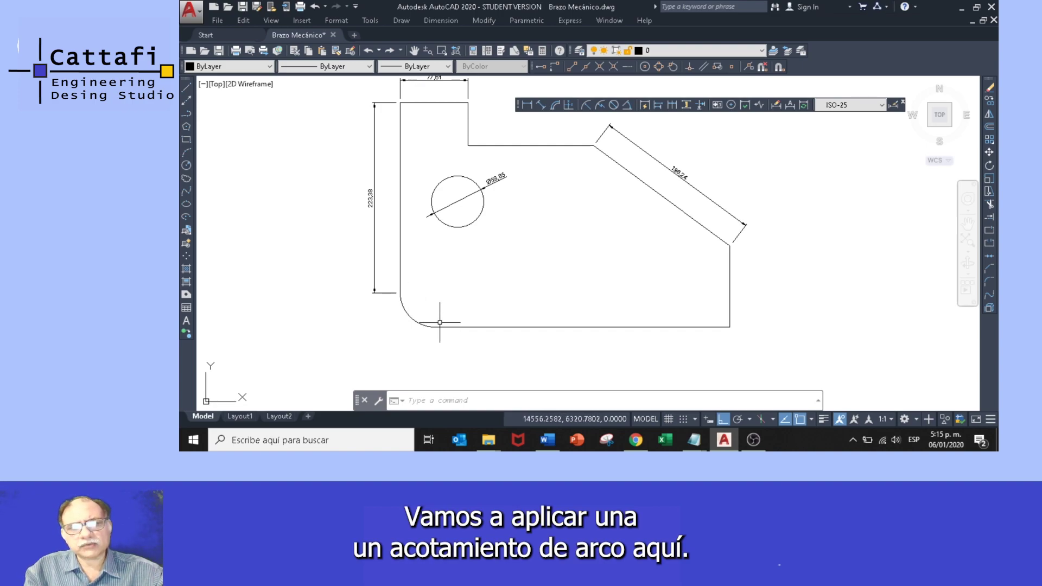
{"action": "left_click", "coordinate": [586, 105]}
{"action": "left_click", "coordinate": [405, 305]}
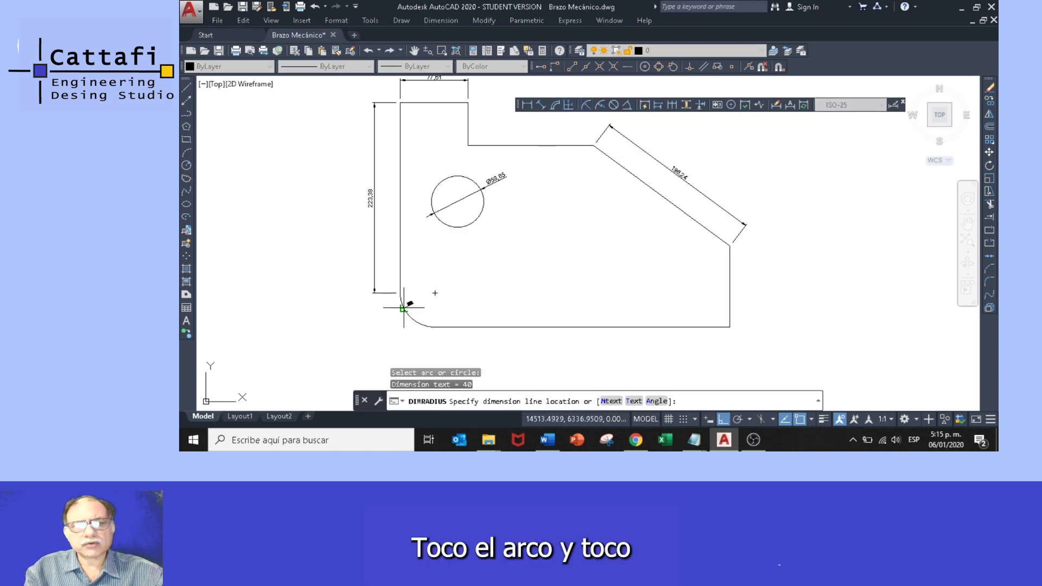
{"action": "left_click", "coordinate": [378, 320]}
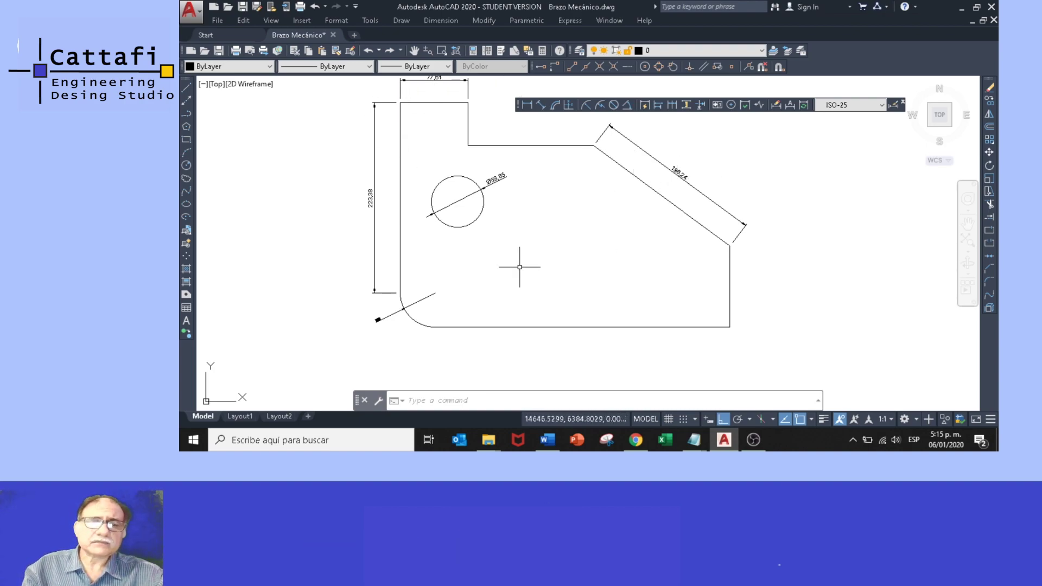
Match the properties of the circle's diameter dimension onto the rounded corner's radius dimension.
{"action": "left_click", "coordinate": [337, 51]}
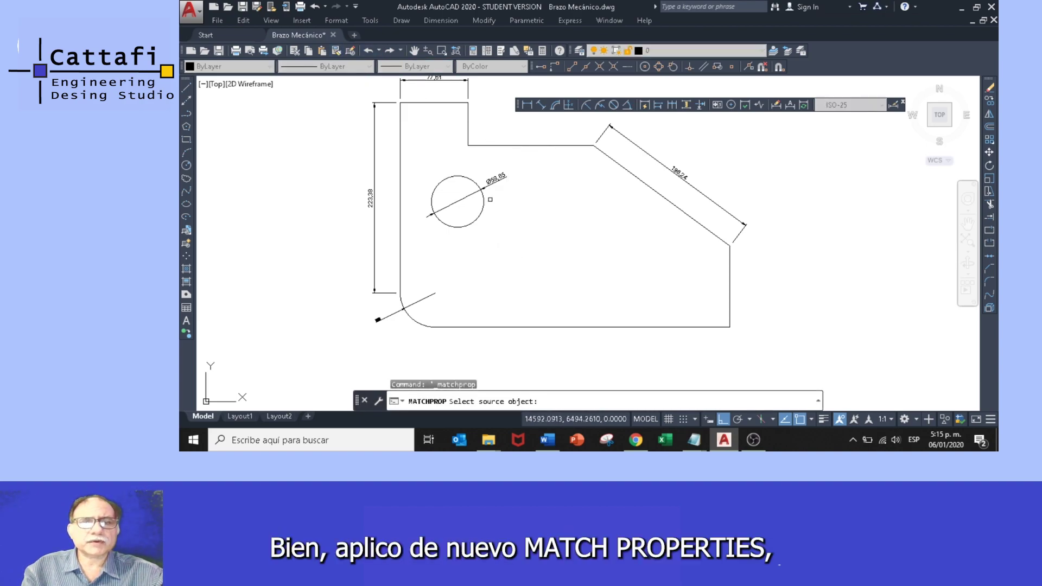
{"action": "left_click", "coordinate": [498, 187]}
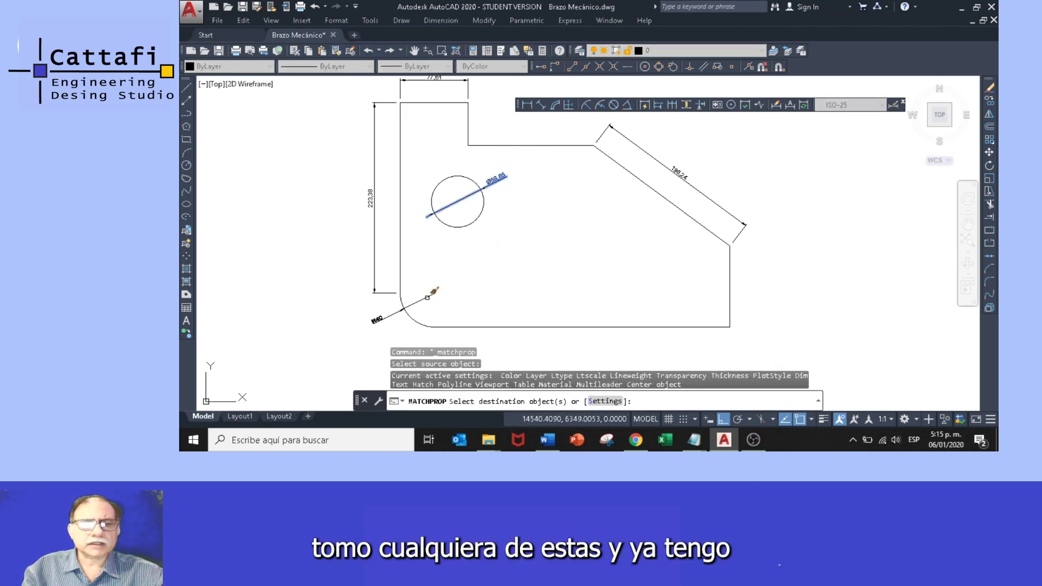
{"action": "key", "text": "Escape"}
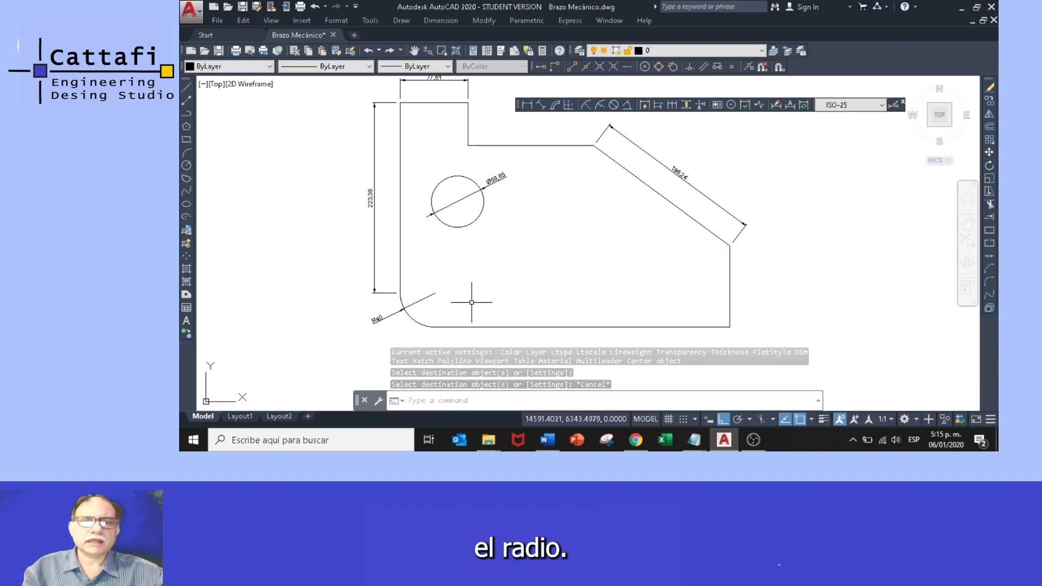
{"action": "scroll", "coordinate": [472, 302], "scroll_direction": "down", "scroll_amount": 1}
{"action": "middle_click_drag", "start_coordinate": [472, 302], "coordinate": [496, 343]}
{"action": "scroll", "coordinate": [472, 311], "scroll_direction": "up", "scroll_amount": 1}
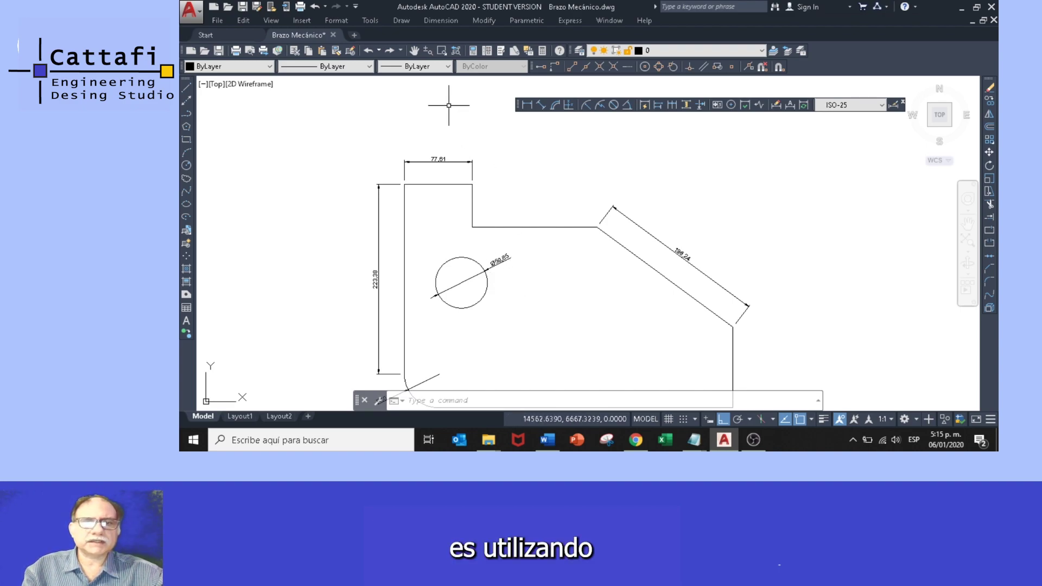
{"action": "left_click", "coordinate": [672, 106]}
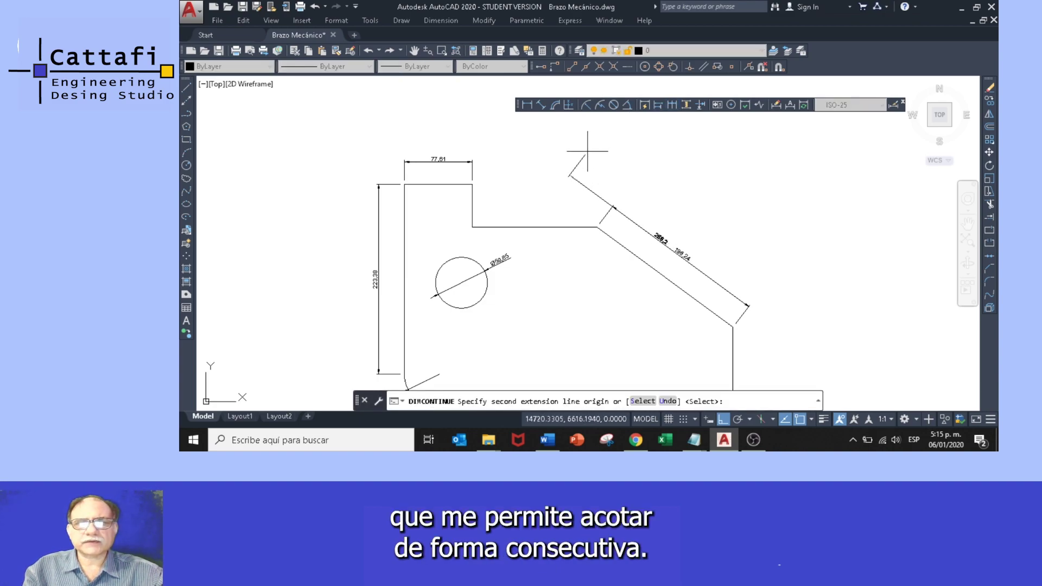
{"action": "key", "text": "Escape"}
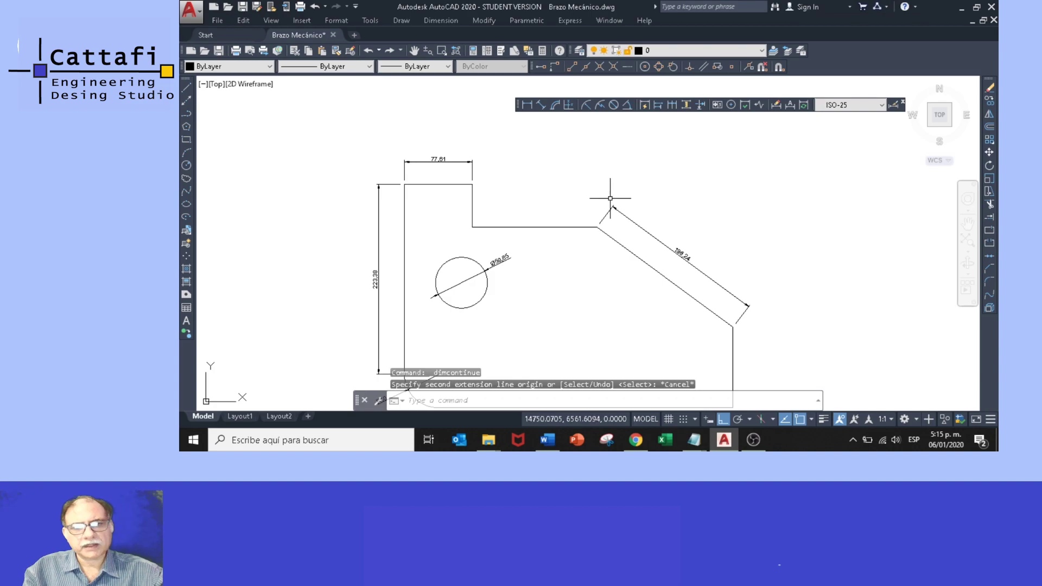
{"action": "left_click", "coordinate": [472, 173]}
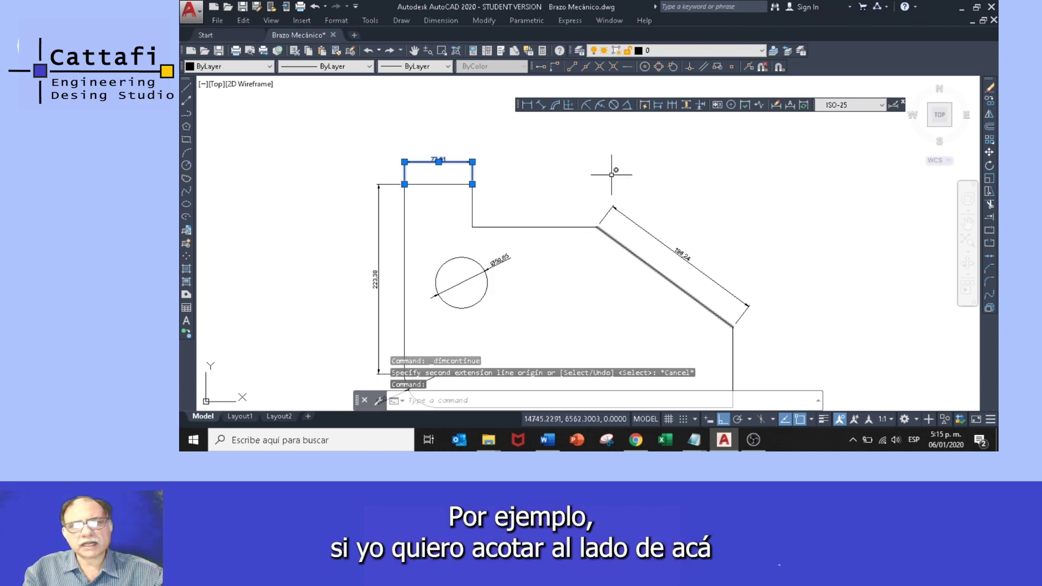
{"action": "left_click", "coordinate": [673, 106]}
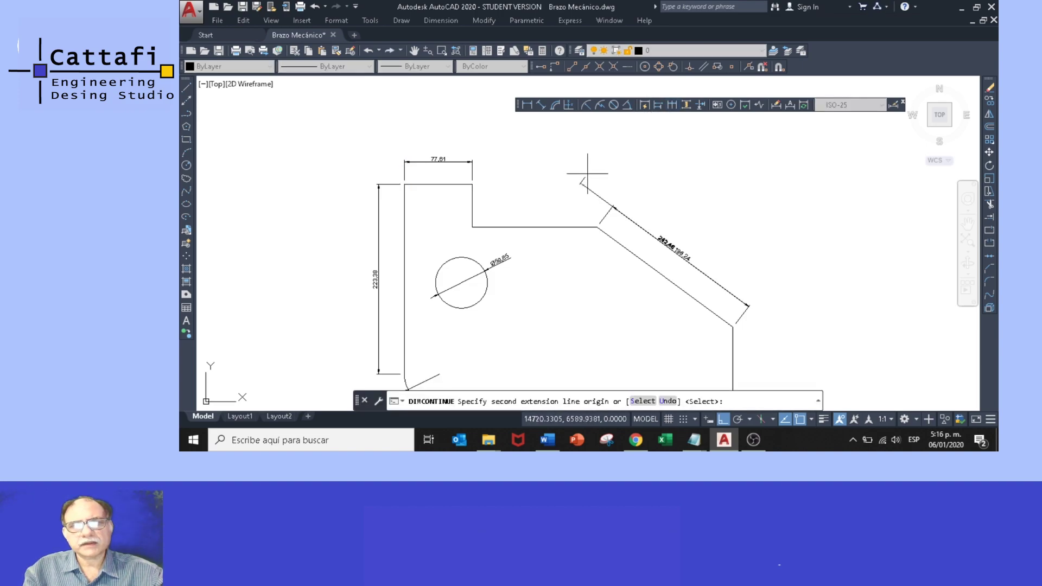
{"action": "key", "text": "Escape"}
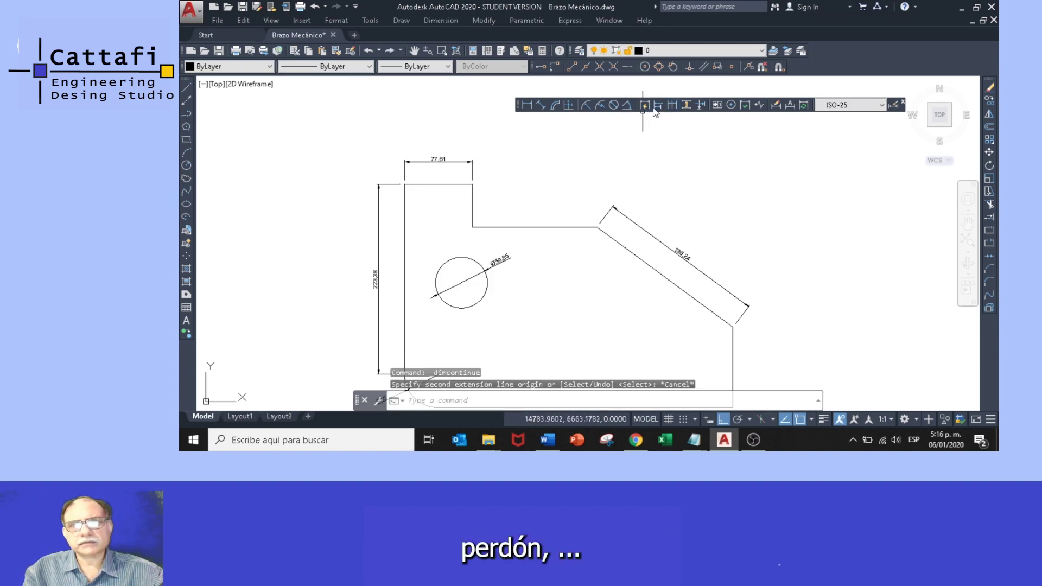
Continue the top edge's linear dimension to the upper end of the sloped edge and erase that continued dimension.
{"action": "left_click", "coordinate": [673, 106]}
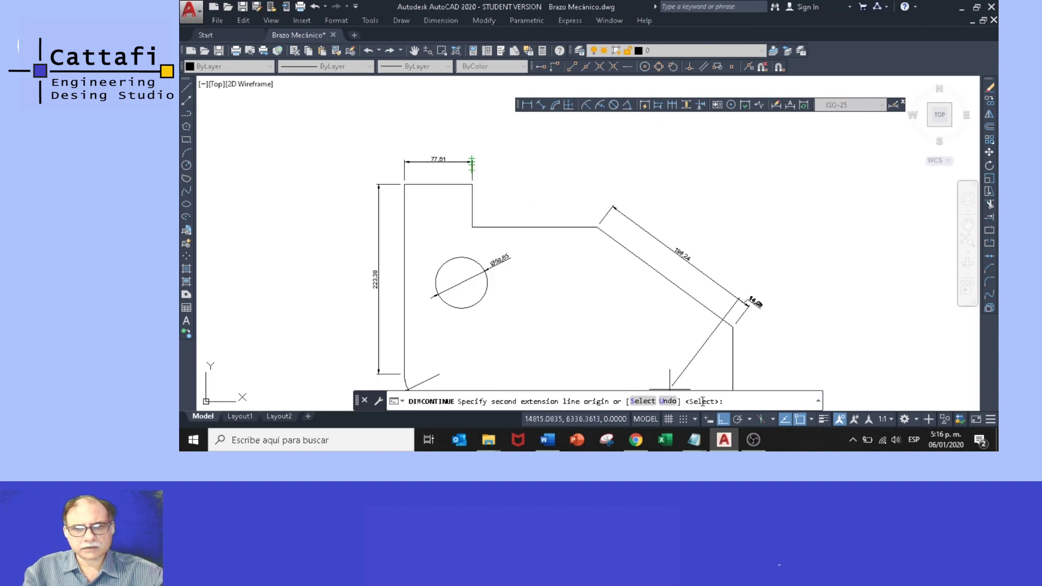
{"action": "key", "text": "Return"}
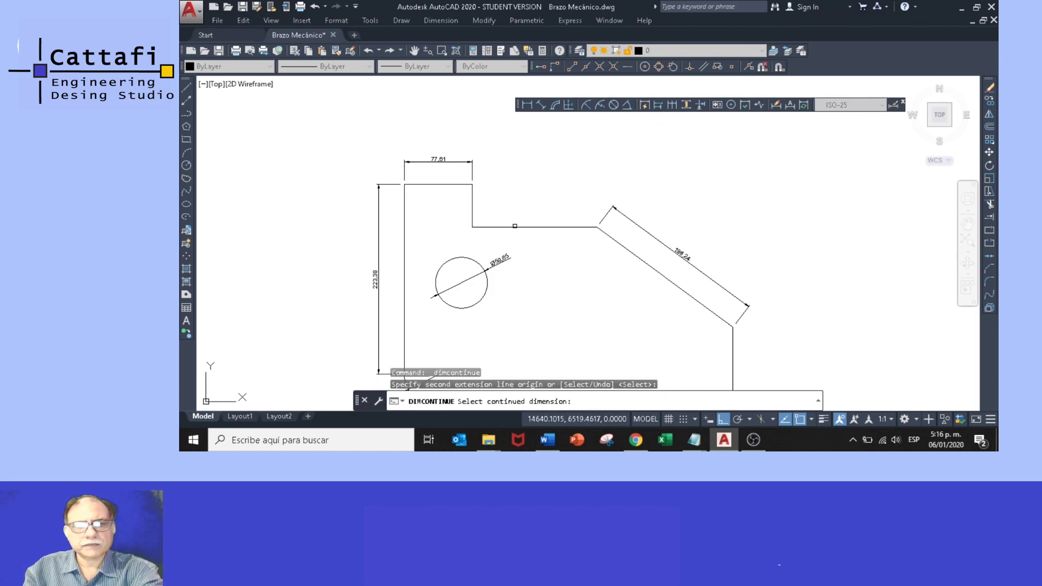
{"action": "left_click", "coordinate": [470, 173]}
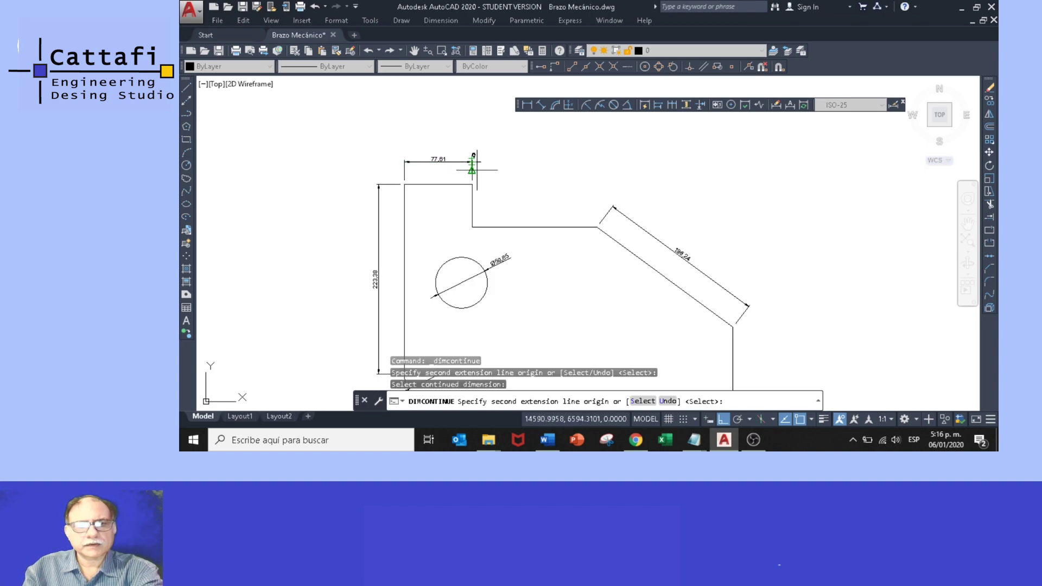
{"action": "left_click", "coordinate": [597, 226]}
{"action": "key", "text": "Return"}
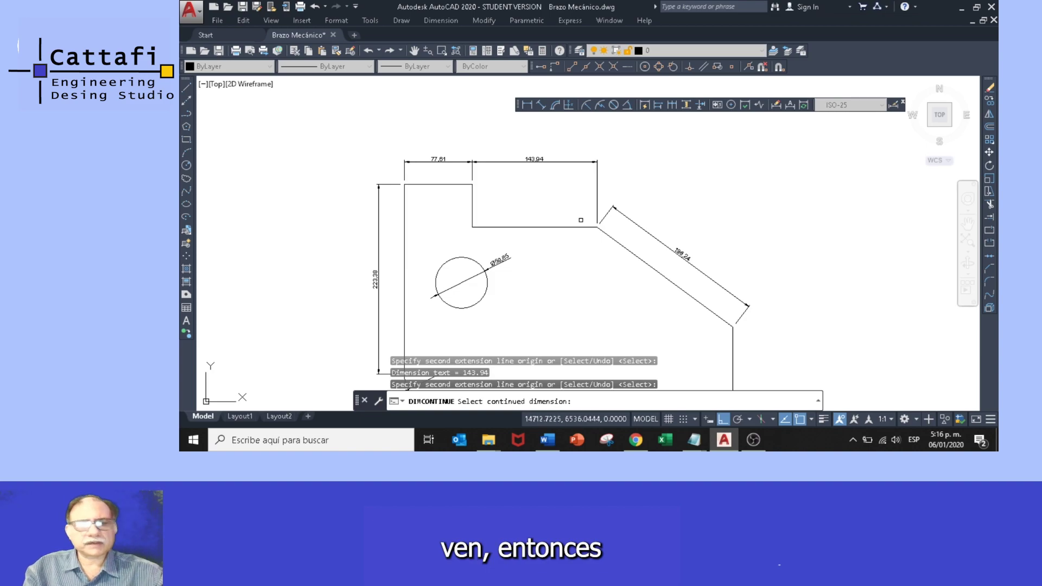
{"action": "key", "text": "Escape"}
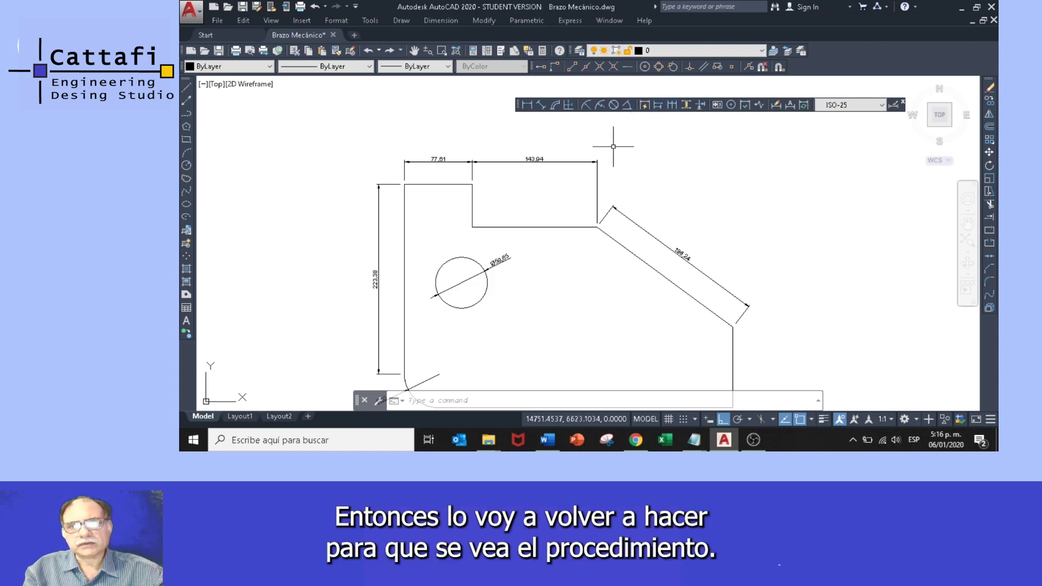
{"action": "left_click", "coordinate": [591, 161]}
{"action": "key", "text": "Delete"}
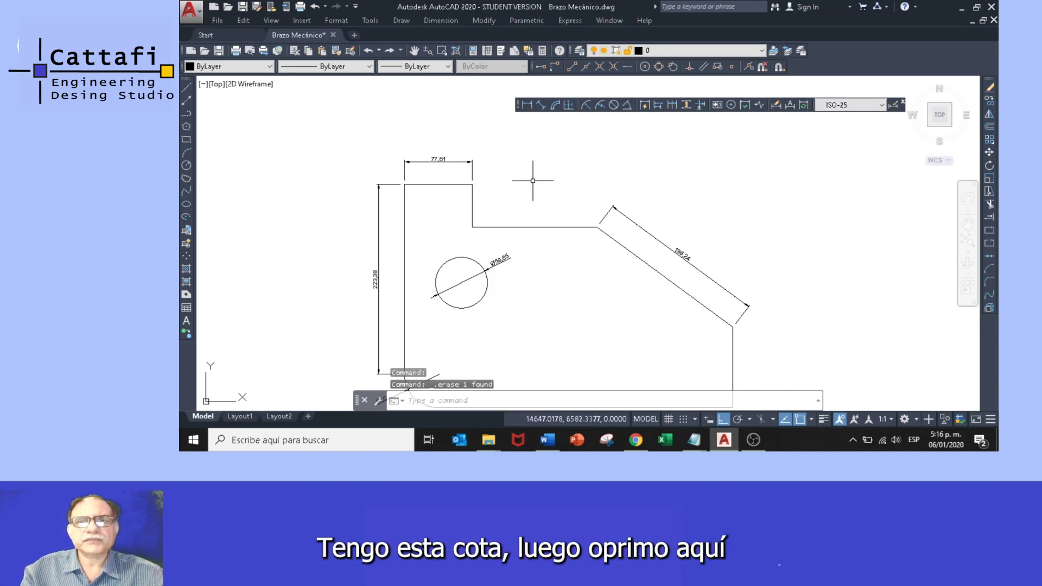
Add a continued dimension from the right extension line of the top edge's dimension to the corner where the sloped edge begins.
{"action": "left_click", "coordinate": [673, 105]}
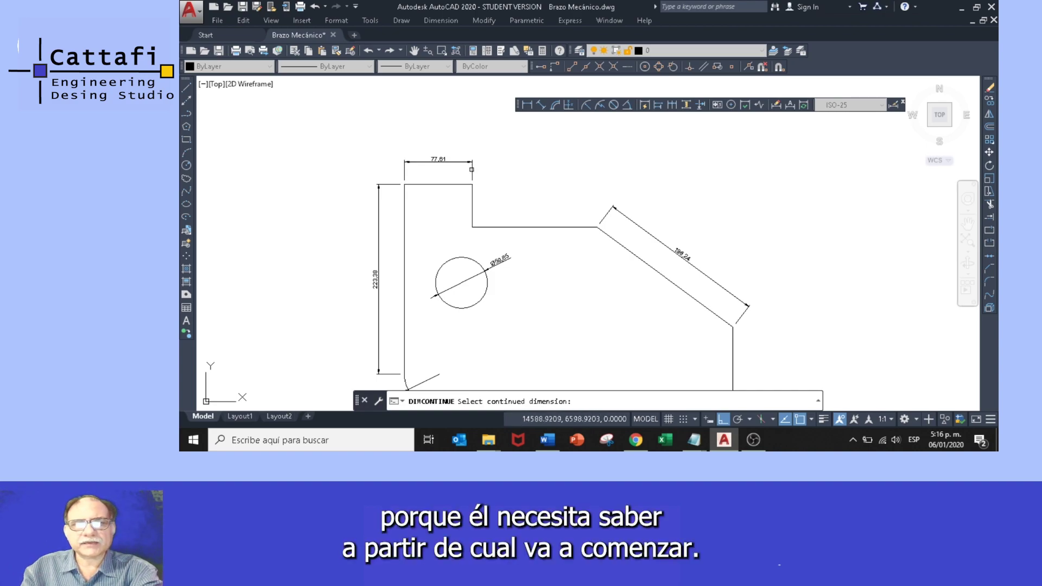
{"action": "key", "text": "Return"}
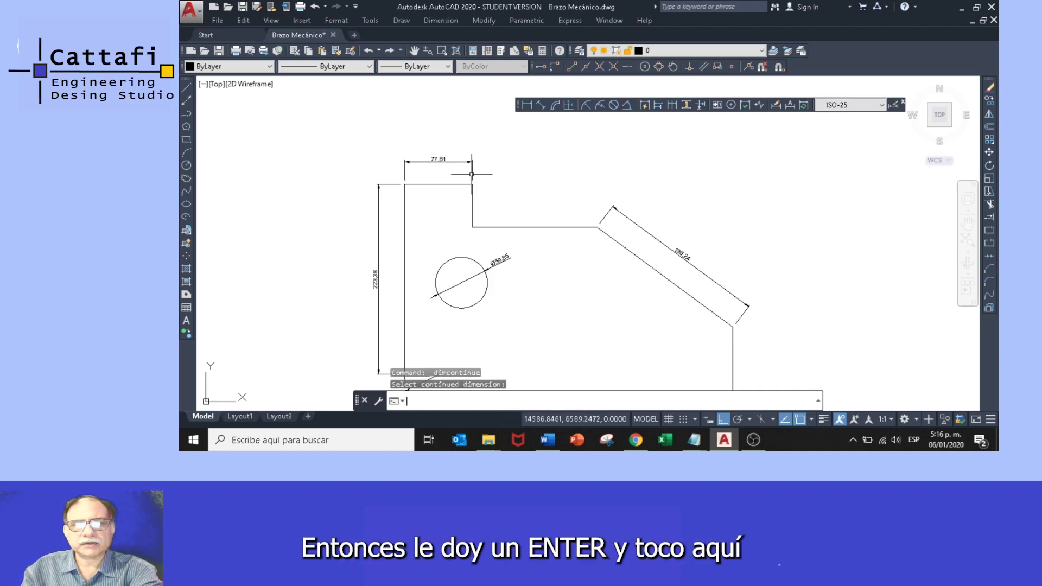
{"action": "key", "text": "Return"}
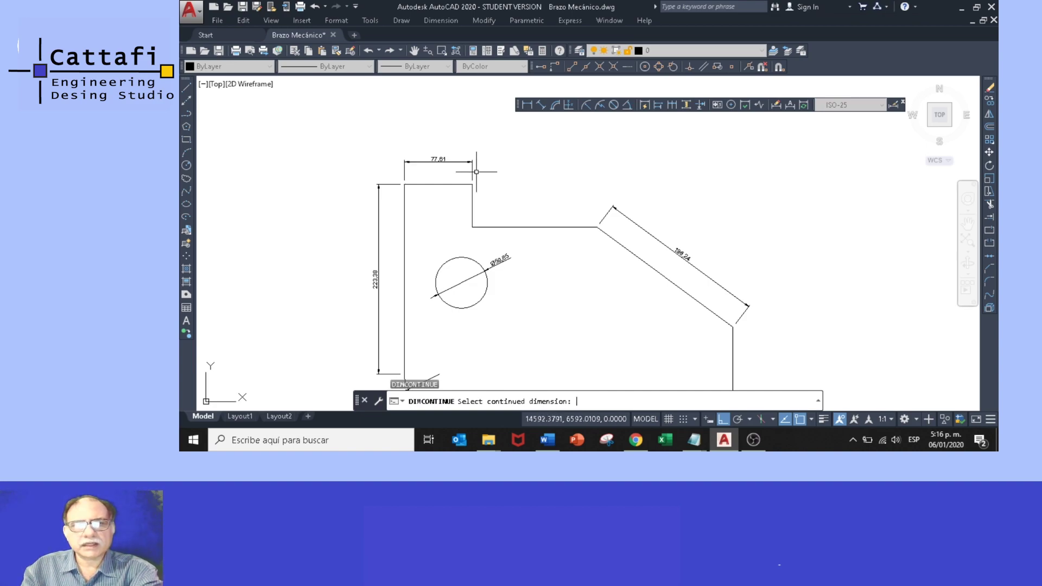
{"action": "key", "text": "Return"}
{"action": "key", "text": "Return"}
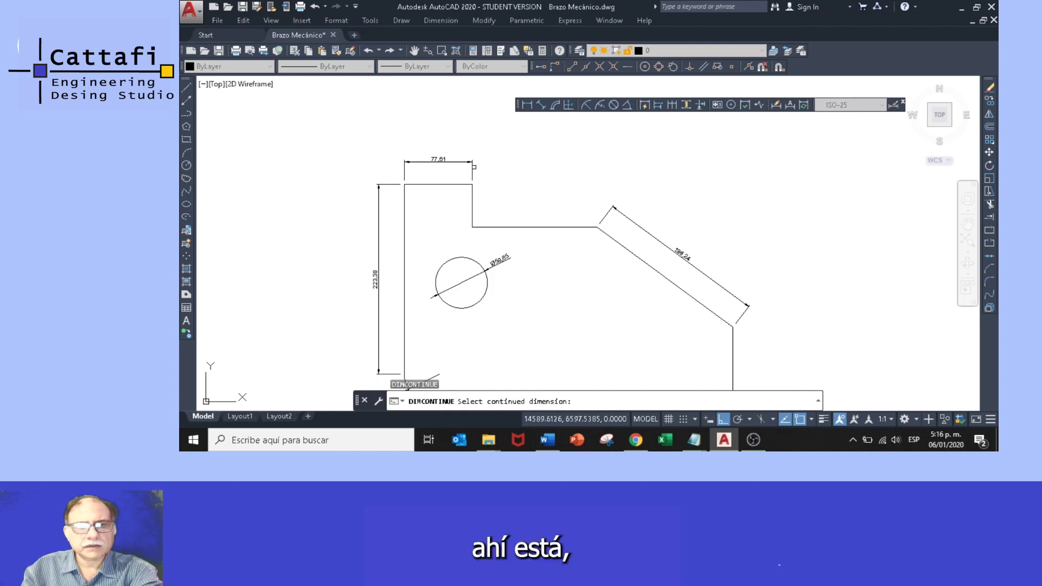
{"action": "left_click", "coordinate": [473, 170]}
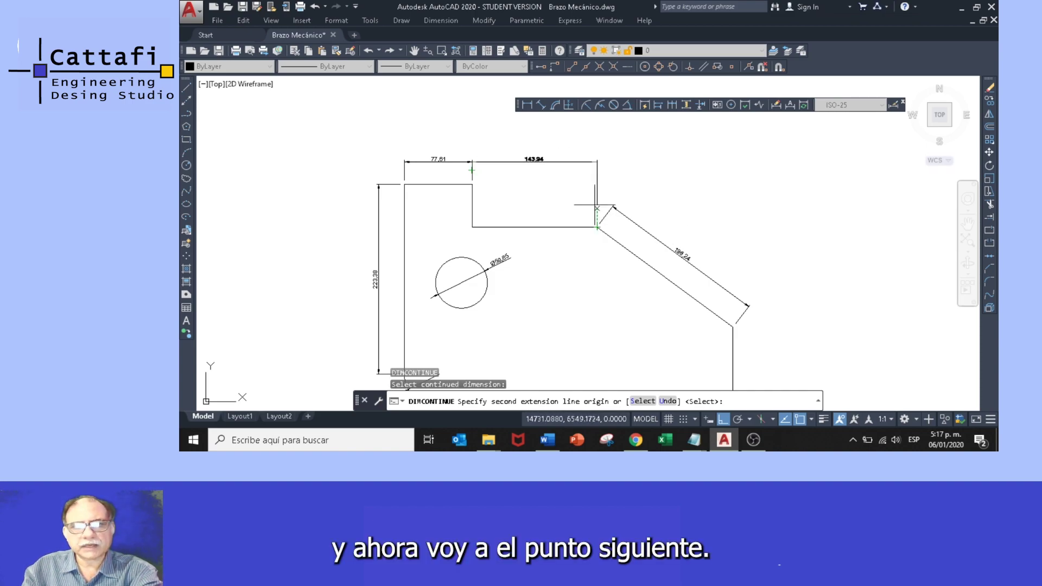
{"action": "scroll", "coordinate": [597, 227], "scroll_direction": "up", "scroll_amount": 6}
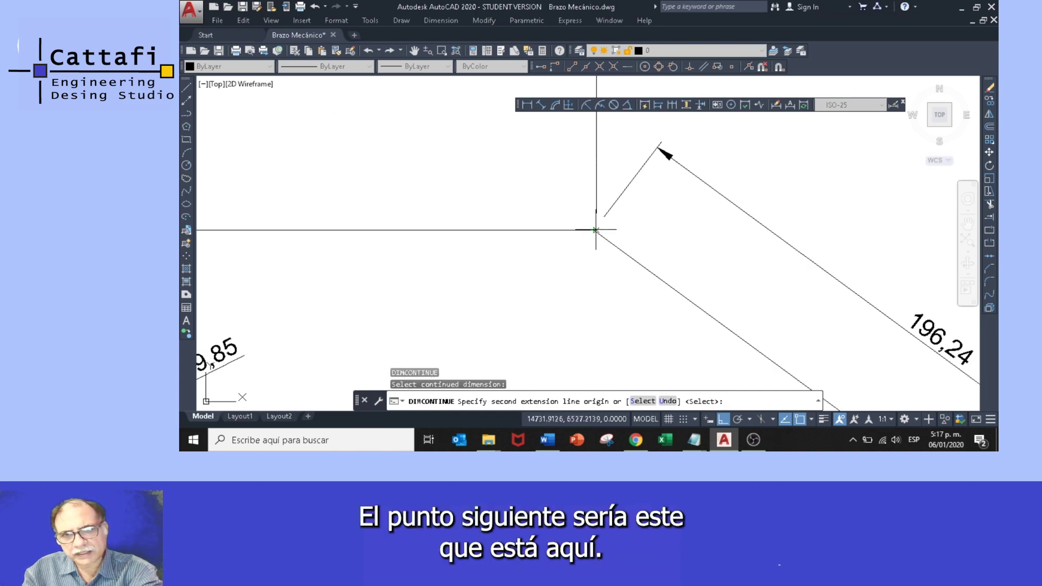
{"action": "left_click", "coordinate": [597, 226]}
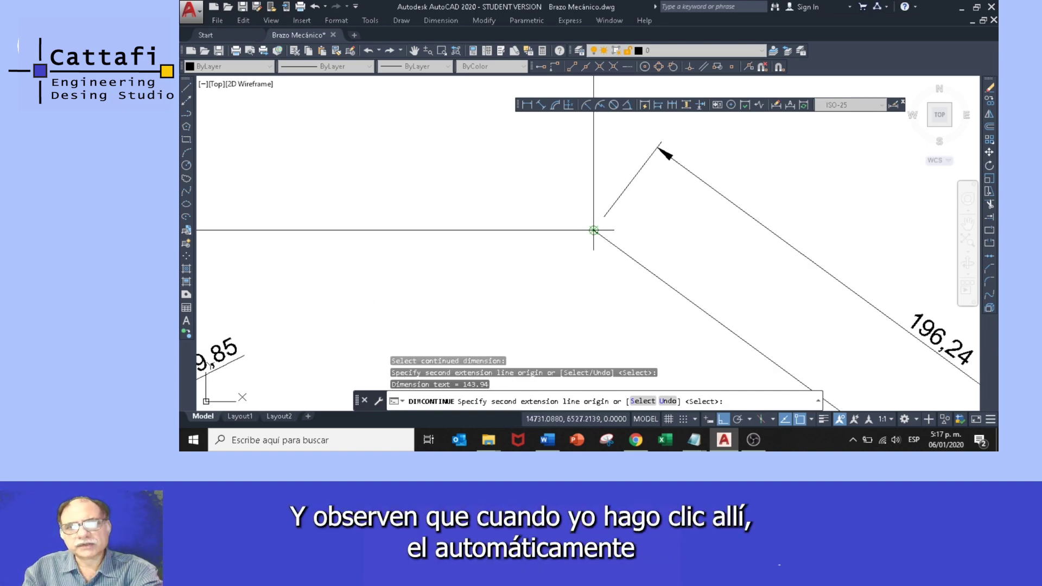
{"action": "key", "text": "Return"}
Examine the continued dimension's alignment, text size and extension line gap against the neighbouring top edge dimension.
{"action": "scroll", "coordinate": [584, 213], "scroll_direction": "down", "scroll_amount": 6}
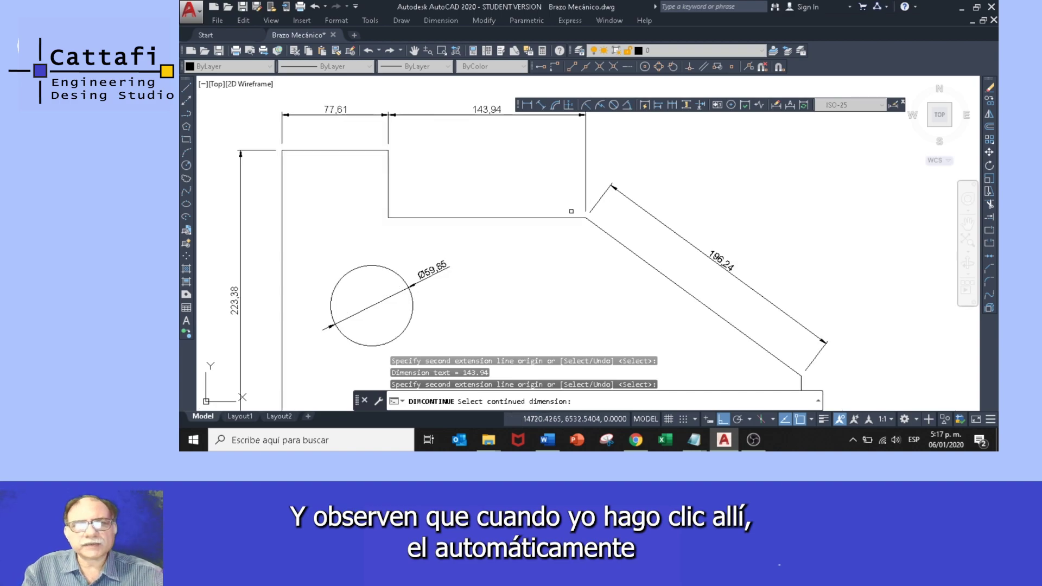
{"action": "scroll", "coordinate": [525, 202], "scroll_direction": "up", "scroll_amount": 5}
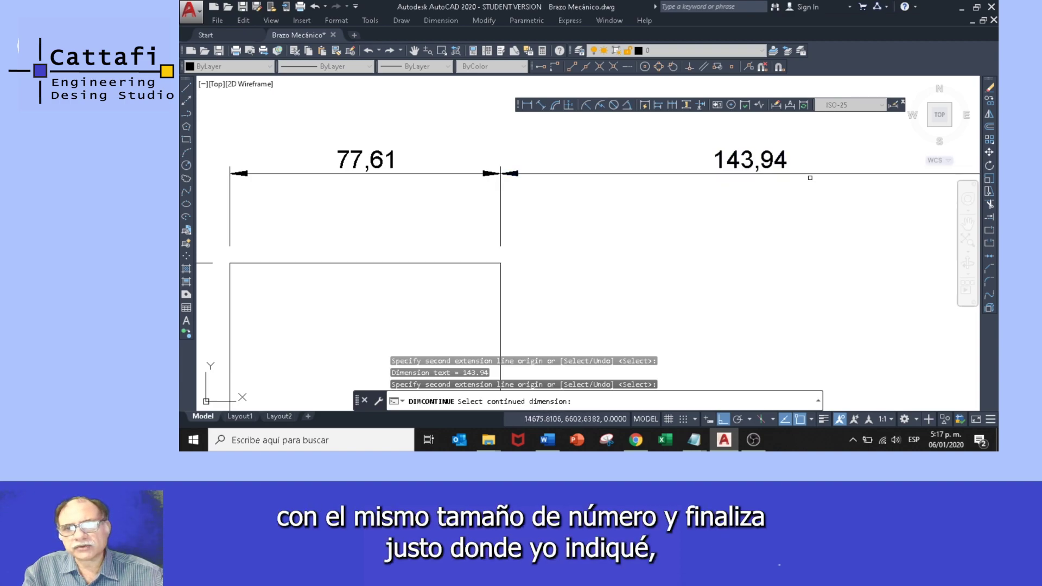
{"action": "scroll", "coordinate": [809, 178], "scroll_direction": "down", "scroll_amount": 3}
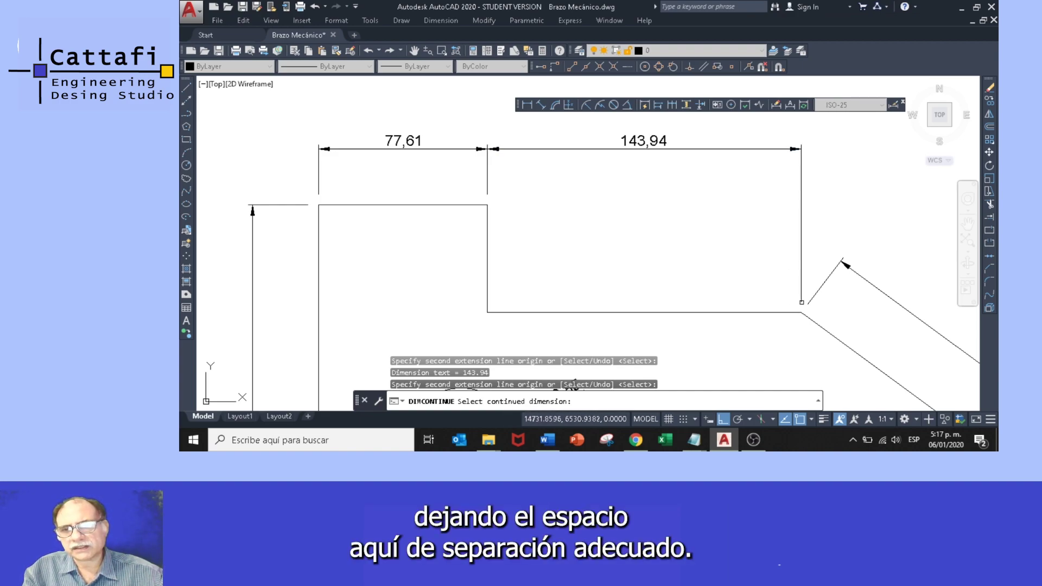
{"action": "scroll", "coordinate": [805, 305], "scroll_direction": "down", "scroll_amount": 1}
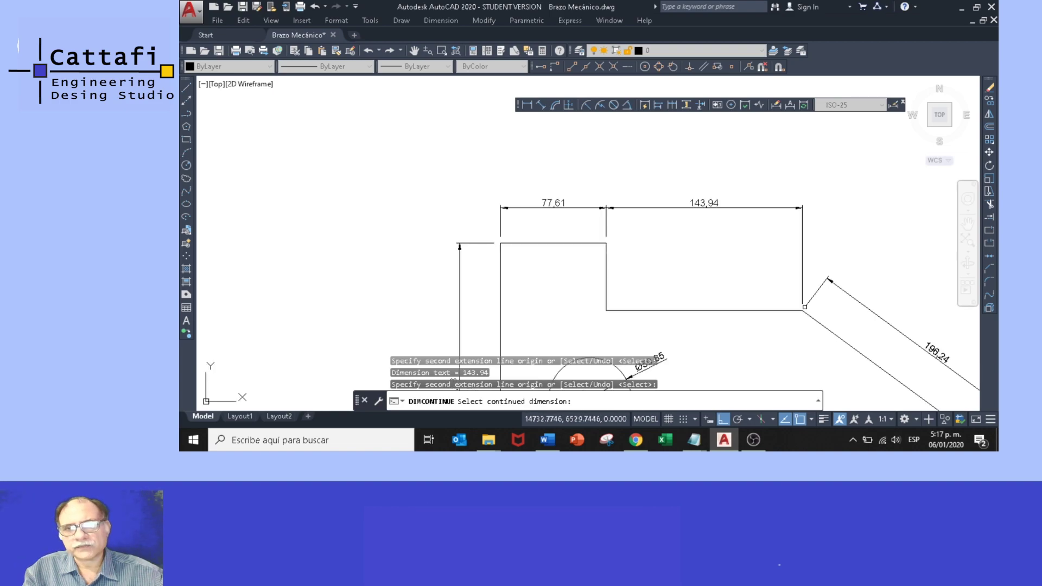
{"action": "scroll", "coordinate": [801, 307], "scroll_direction": "down", "scroll_amount": 3}
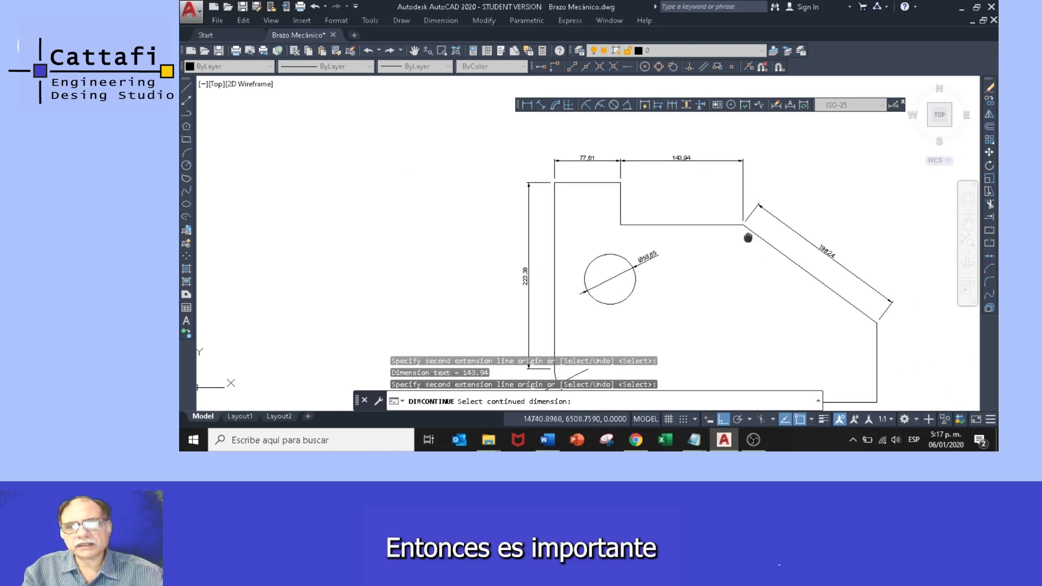
{"action": "middle_click_drag", "start_coordinate": [747, 235], "coordinate": [708, 204]}
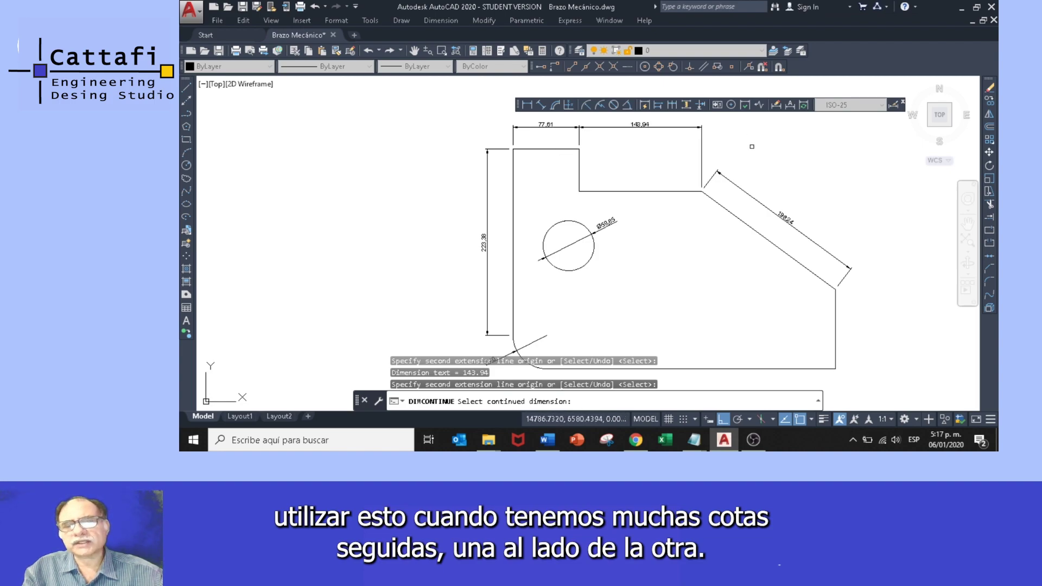
{"action": "mouse_move", "coordinate": [705, 174]}
{"action": "middle_mouse_down"}
{"action": "mouse_move", "coordinate": [703, 161]}
{"action": "mouse_move", "coordinate": [672, 160]}
{"action": "middle_mouse_up"}
{"action": "key", "text": "Escape"}
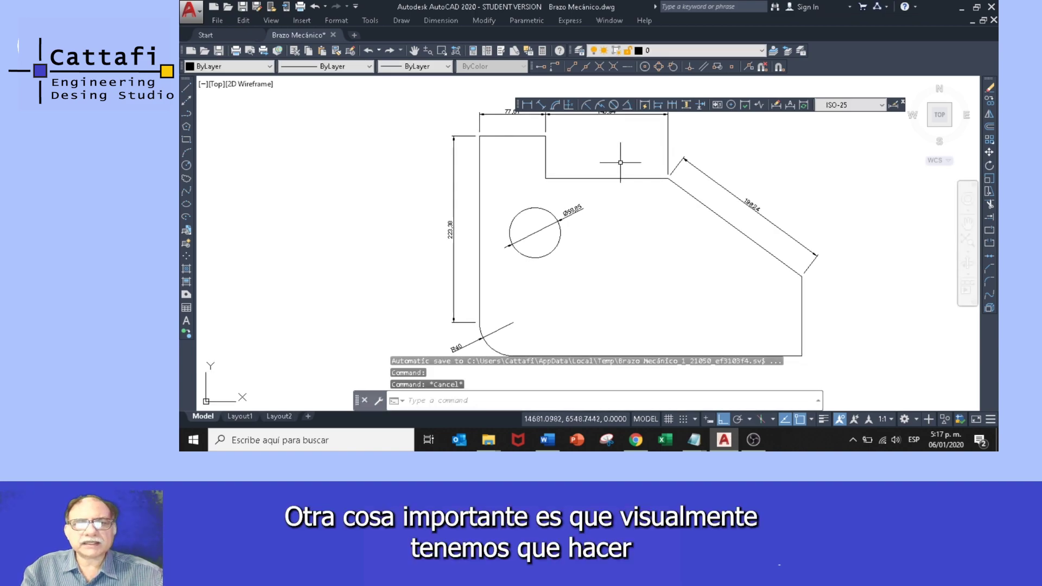
Set the lineweight of all the plate's outer contour lines and its rounded corner to 0.30 mm, leaving out the circle.
{"action": "left_click", "coordinate": [545, 155]}
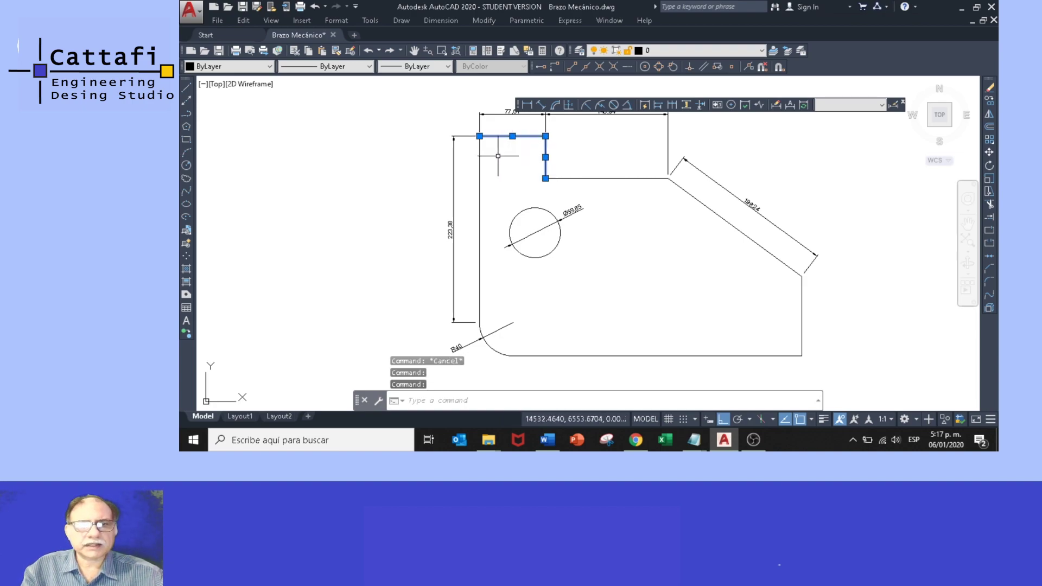
{"action": "left_click", "coordinate": [478, 220]}
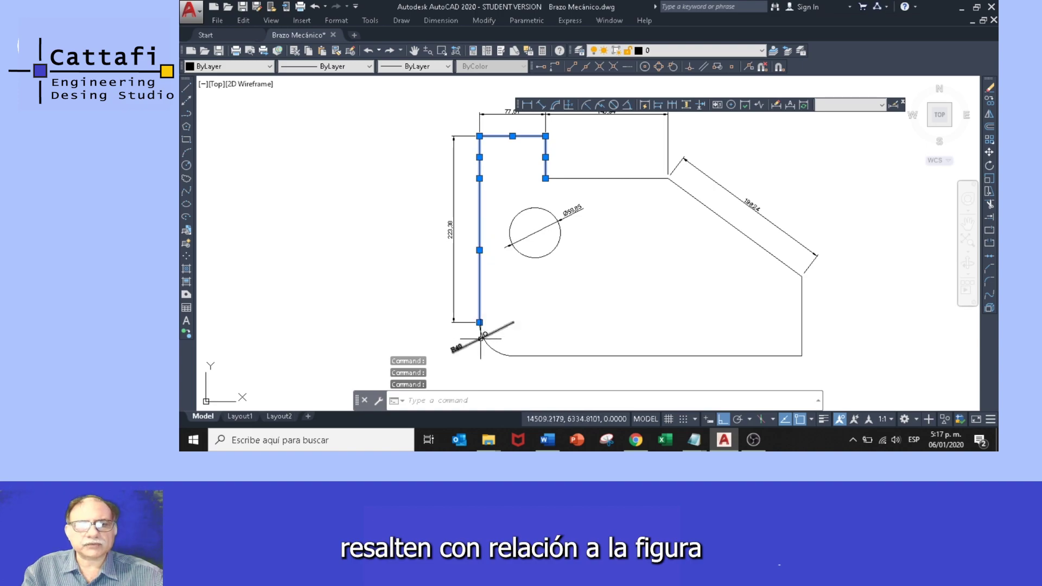
{"action": "left_click", "coordinate": [538, 356]}
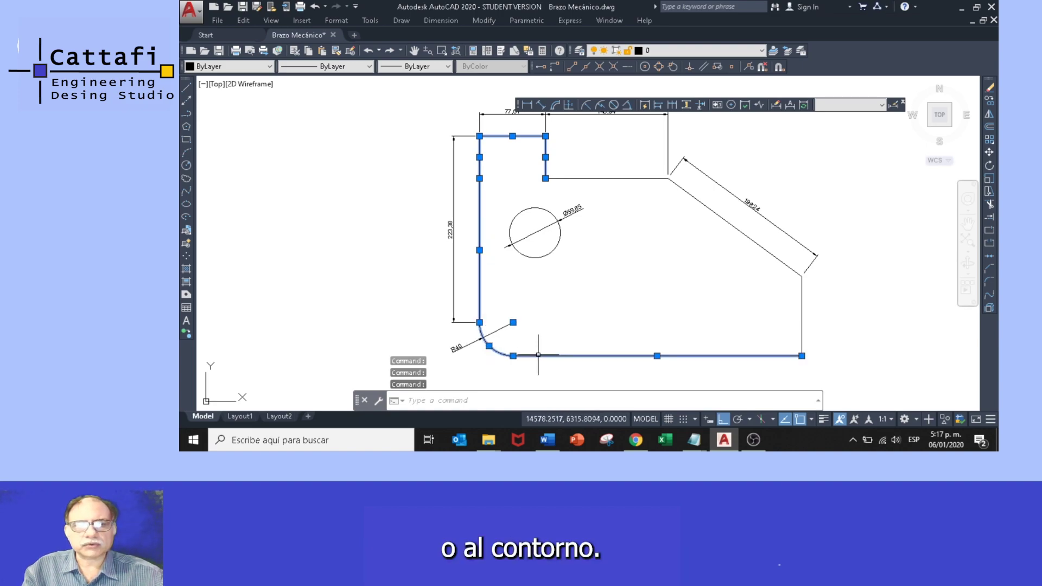
{"action": "left_click", "coordinate": [803, 326]}
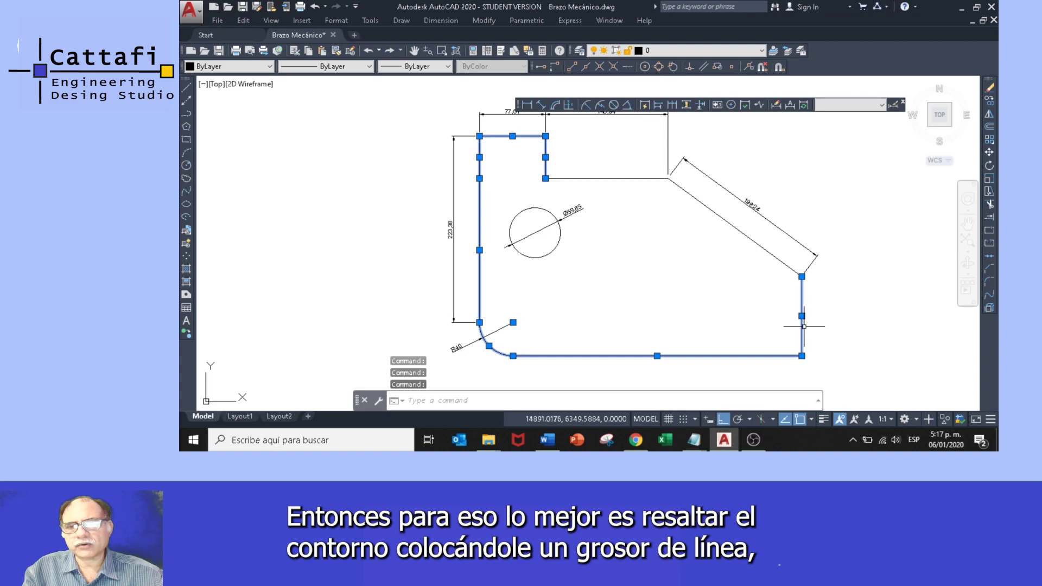
{"action": "left_click", "coordinate": [767, 252]}
{"action": "left_click", "coordinate": [654, 178]}
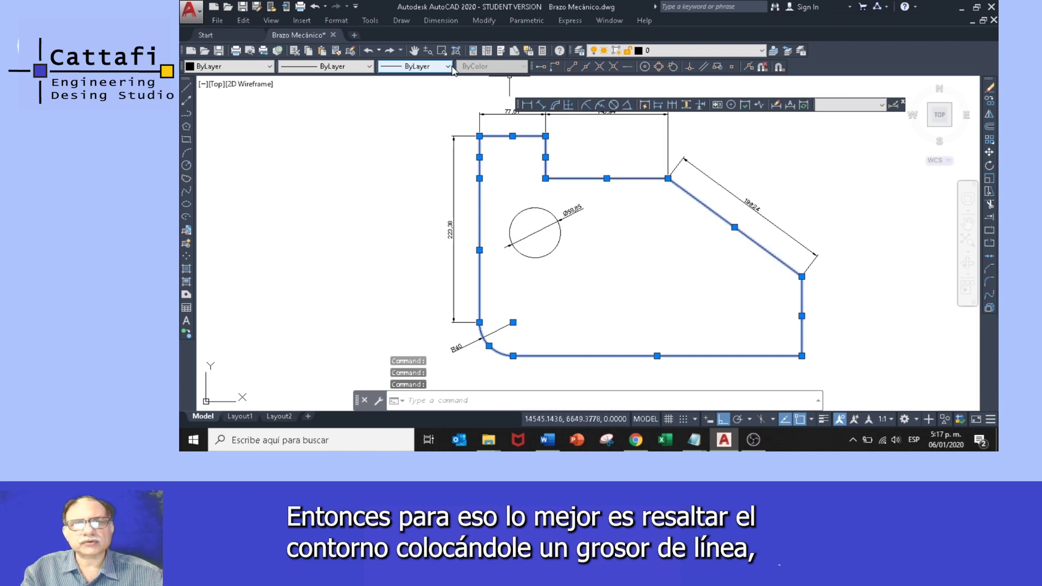
{"action": "left_click", "coordinate": [428, 67]}
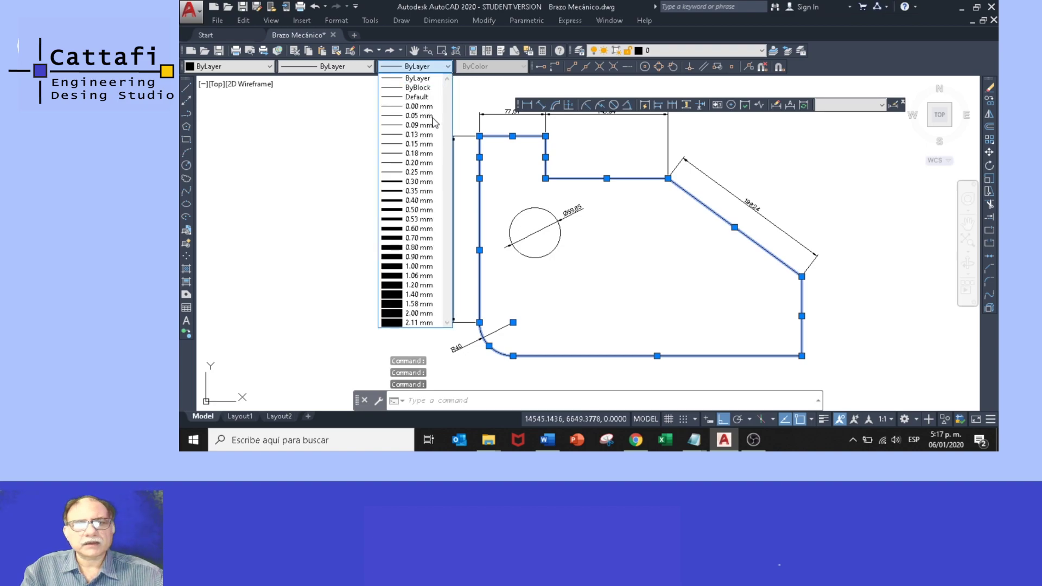
{"action": "left_click", "coordinate": [419, 181]}
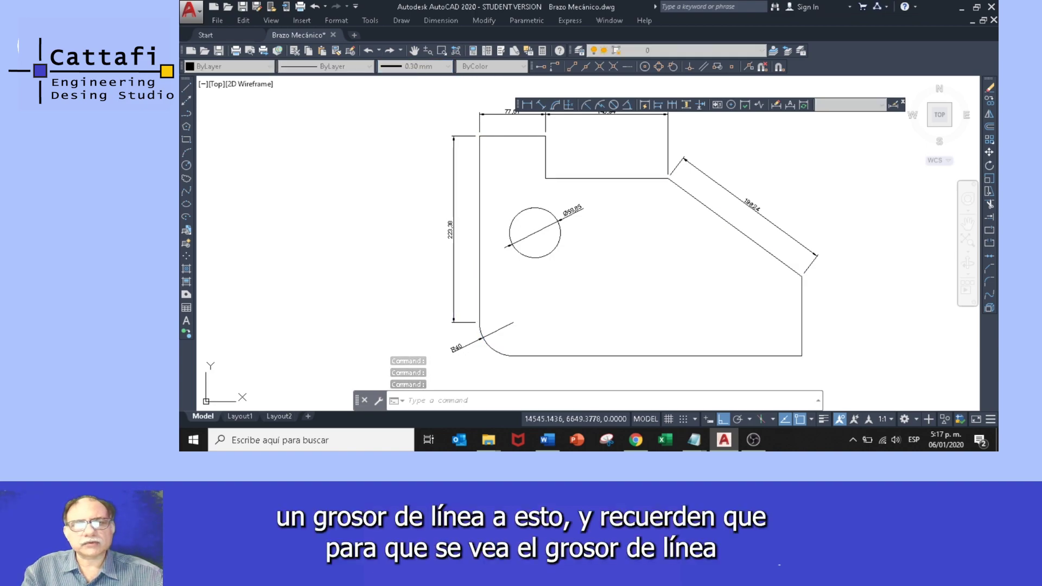
Turn on the lineweight display and clear the selection of the plate's contour.
{"action": "left_click", "coordinate": [823, 419]}
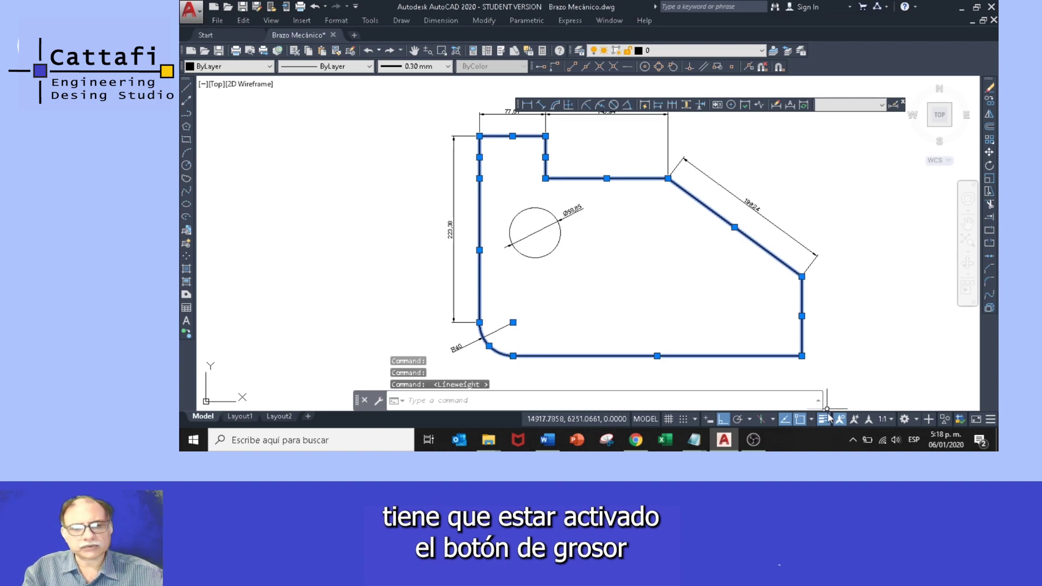
{"action": "key", "text": "Escape"}
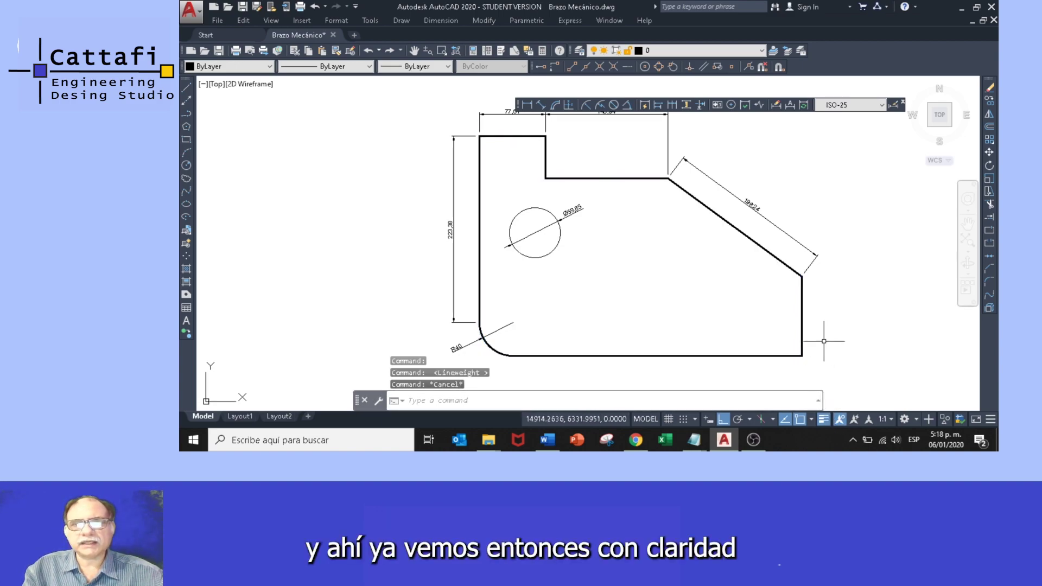
{"action": "middle_click_drag", "start_coordinate": [818, 344], "coordinate": [789, 334]}
{"action": "scroll", "coordinate": [755, 334], "scroll_direction": "up", "scroll_amount": 3}
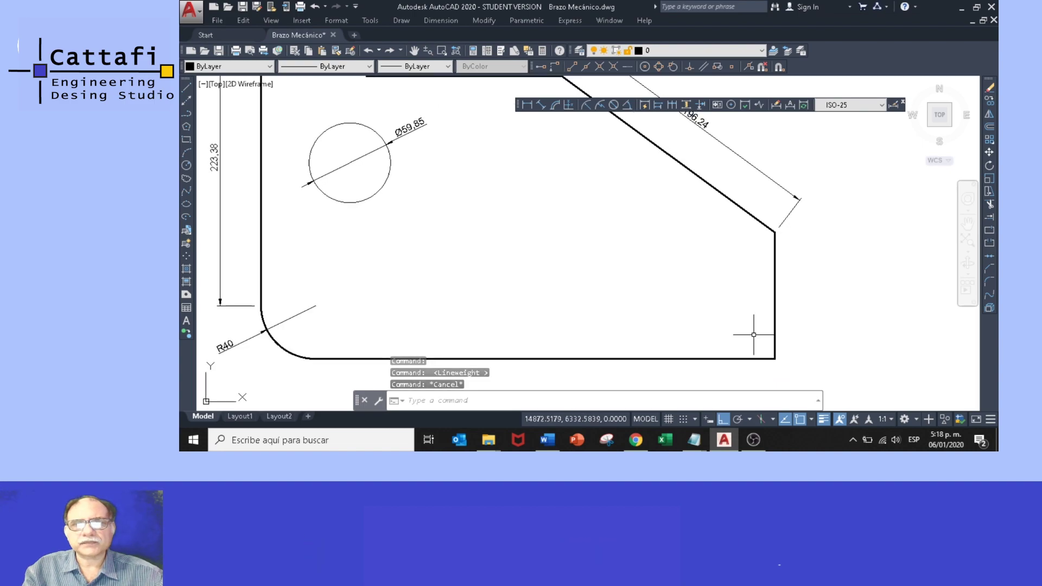
Set the lineweight of the circle inside the plate to 0.30 mm and clear its selection.
{"action": "scroll", "coordinate": [752, 334], "scroll_direction": "down", "scroll_amount": 4}
{"action": "middle_click_drag", "start_coordinate": [760, 333], "coordinate": [761, 354]}
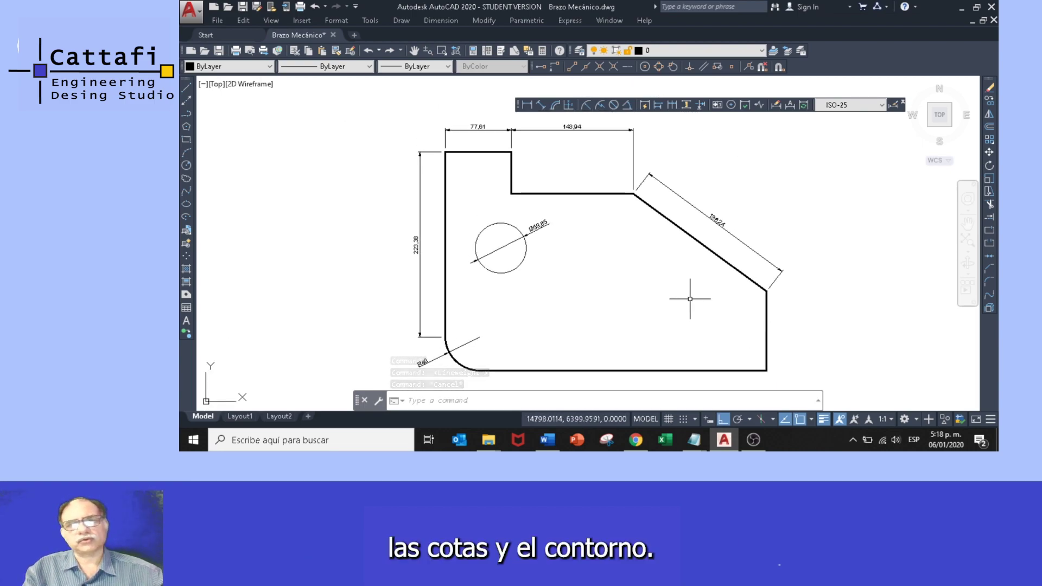
{"action": "left_click", "coordinate": [526, 250]}
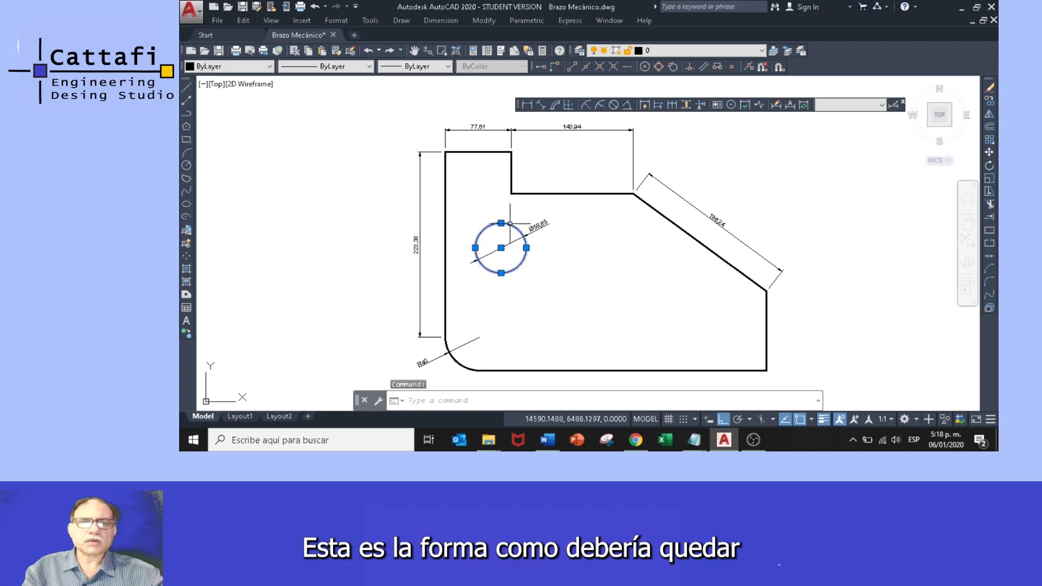
{"action": "left_click", "coordinate": [437, 67]}
{"action": "left_click", "coordinate": [434, 192]}
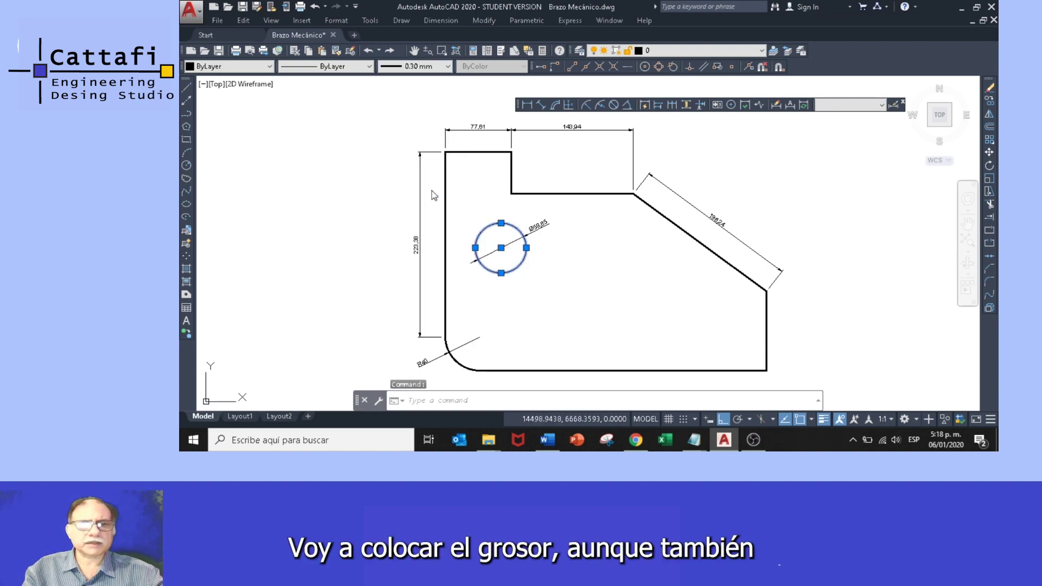
{"action": "key", "text": "Escape"}
{"action": "key", "text": "Escape"}
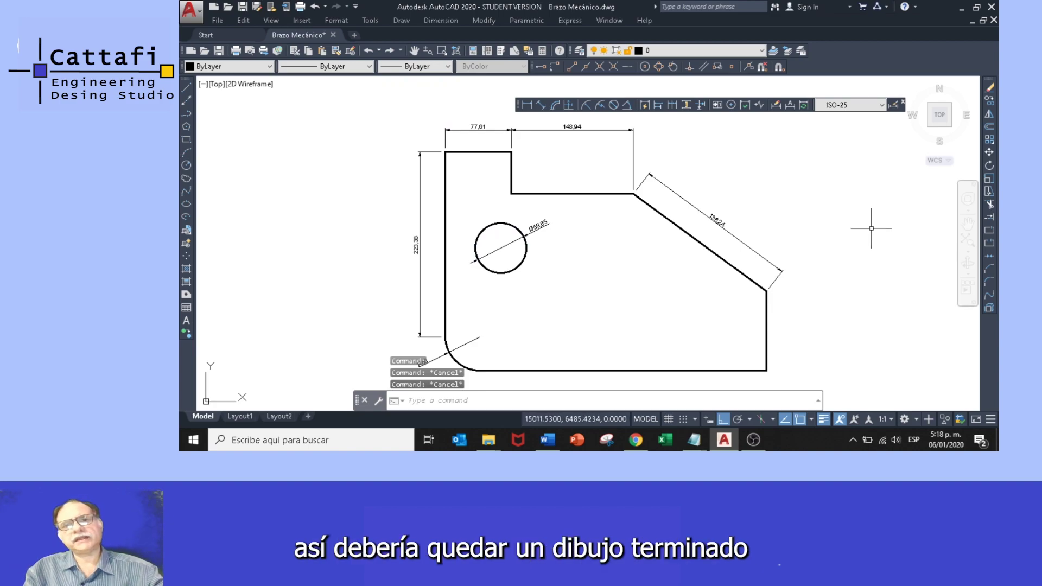
{"action": "middle_click_drag", "start_coordinate": [871, 228], "coordinate": [865, 227]}
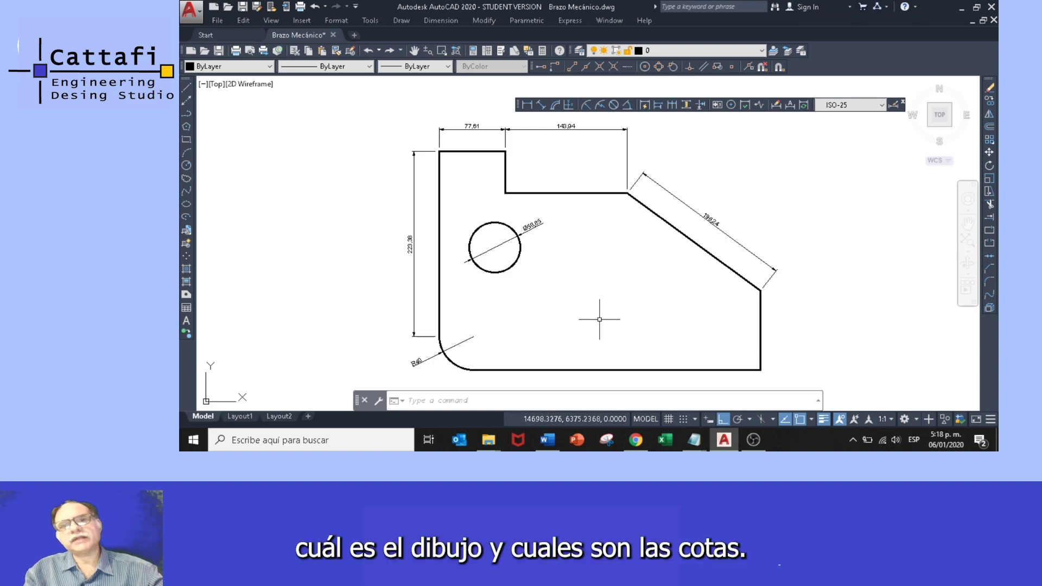
{"action": "middle_click_drag", "start_coordinate": [599, 312], "coordinate": [570, 307]}
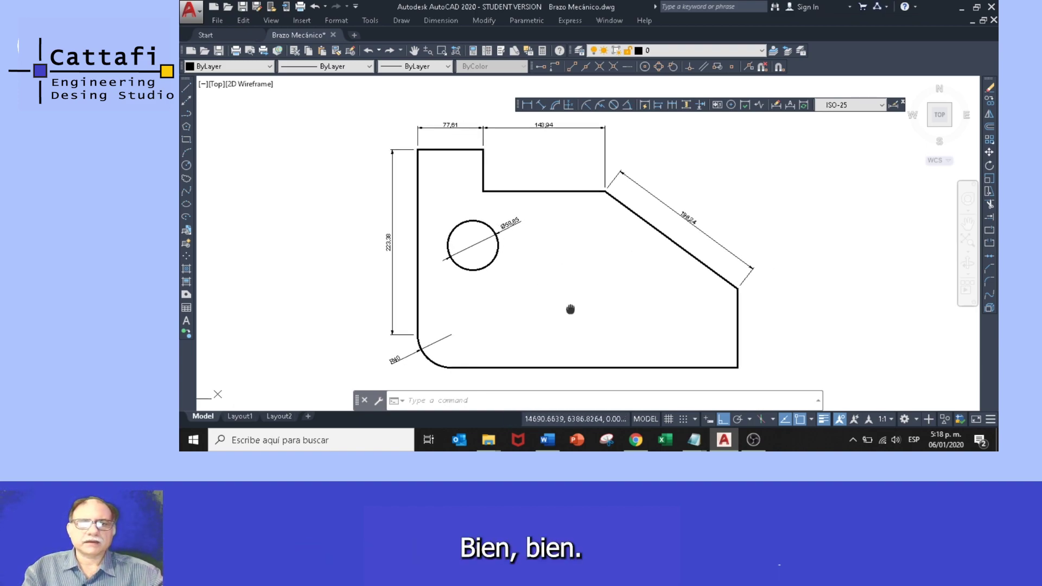